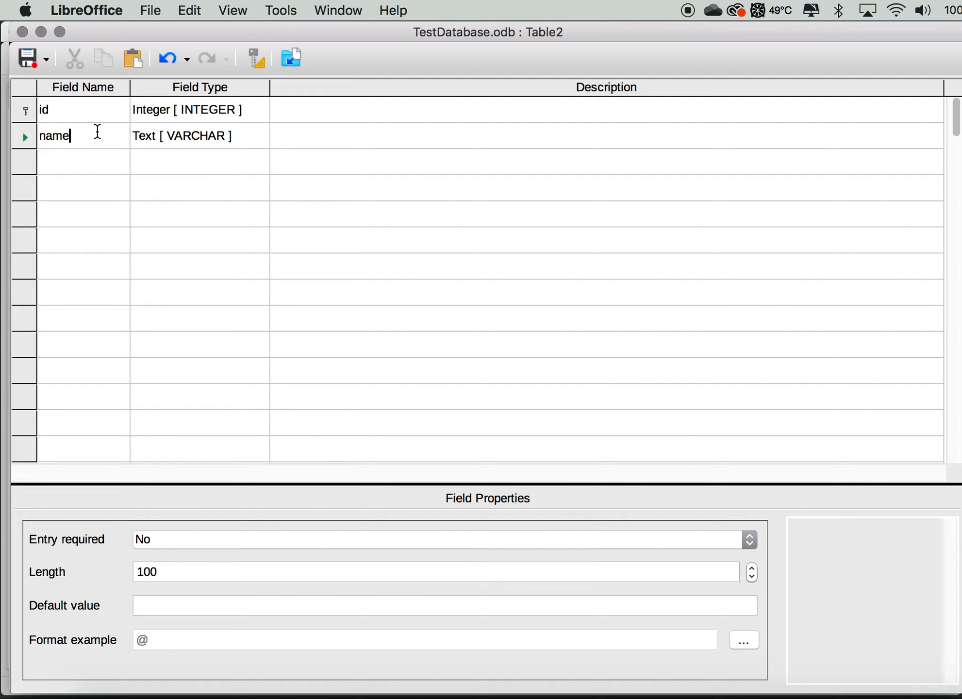
- Add a field named birthdate below the name field and give it the Date [ DATE ] type
key("Tab")
key("Tab")
left_click(74, 161)
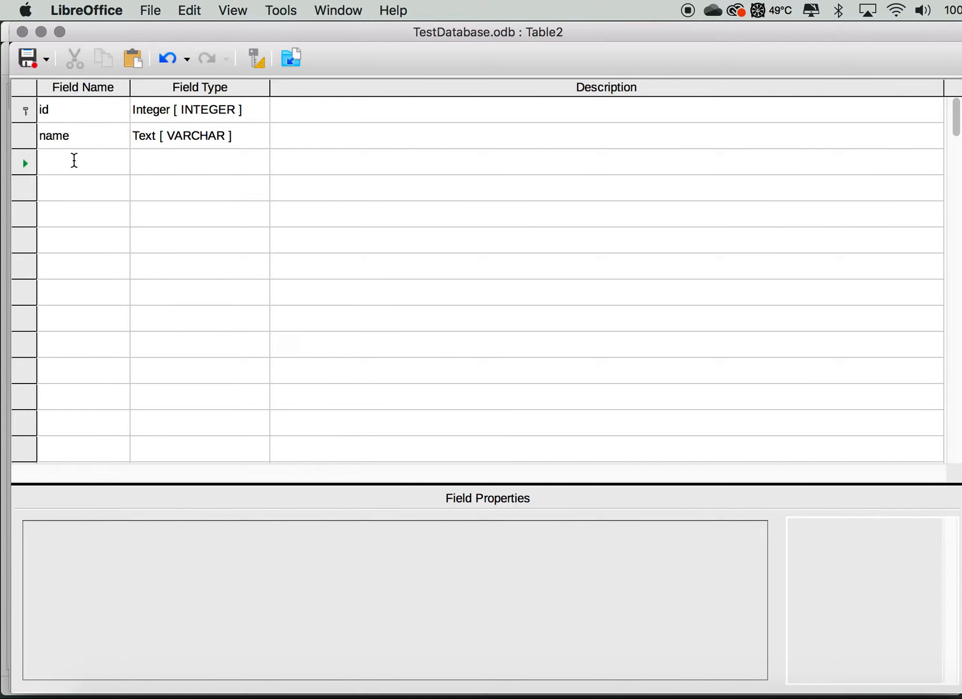
type("birt")
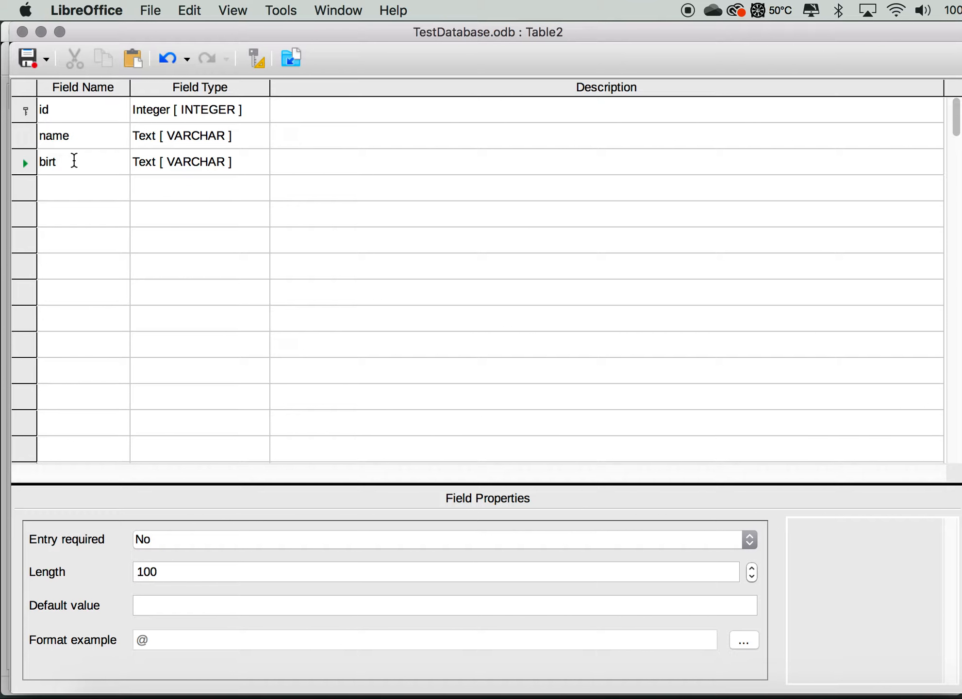
type("hdate")
key("Tab")
key("d")
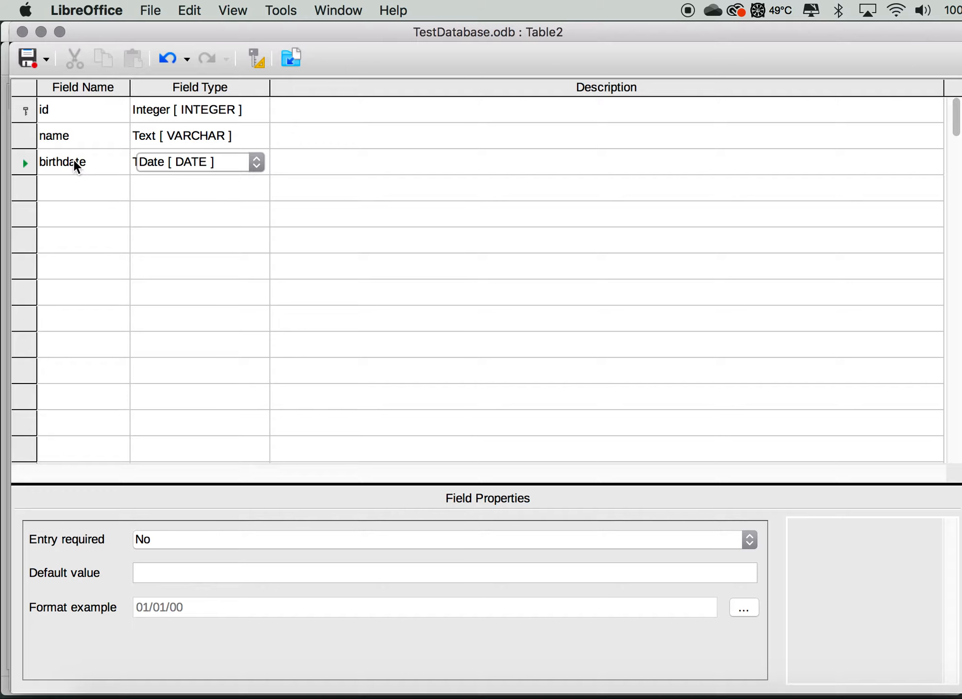
- Add a field named fee with the Decimal [ DECIMAL ] type and 2 decimal places
left_click(68, 189)
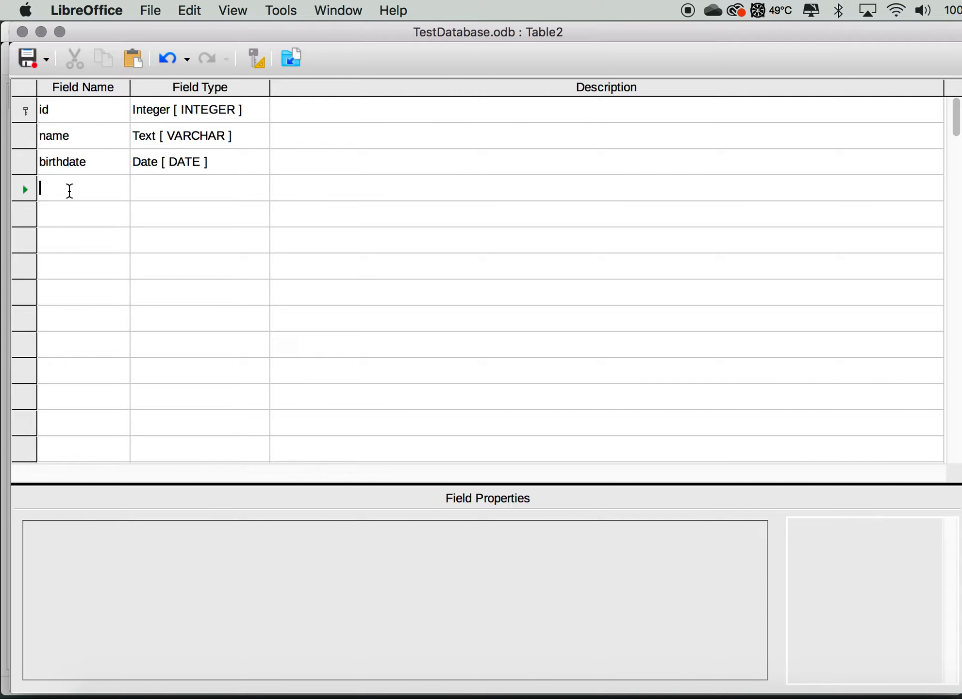
type("fee")
key("Tab")
type("de")
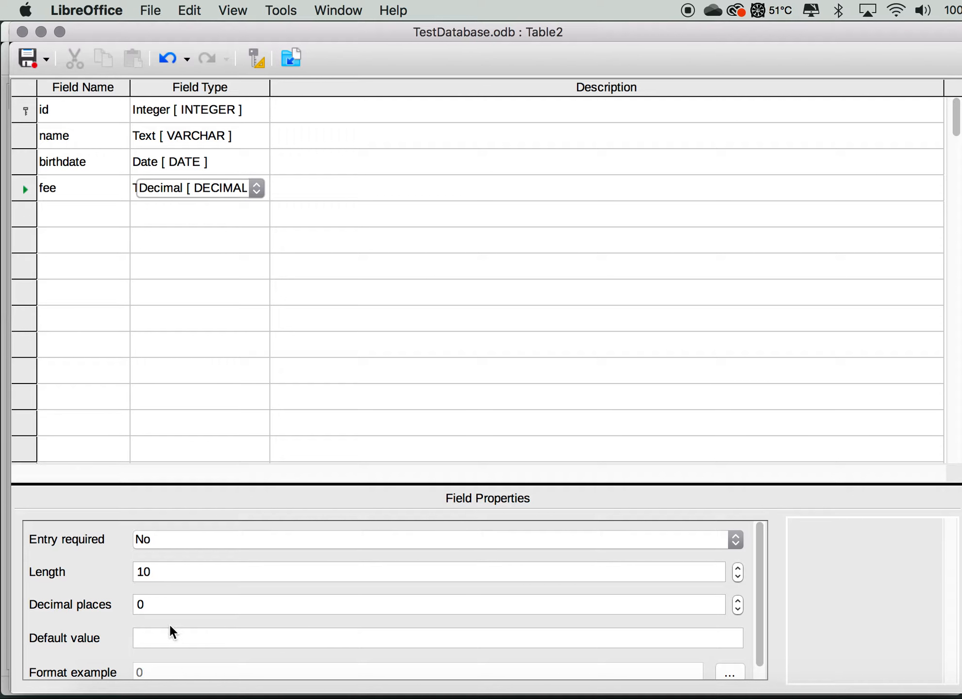
left_click(184, 602)
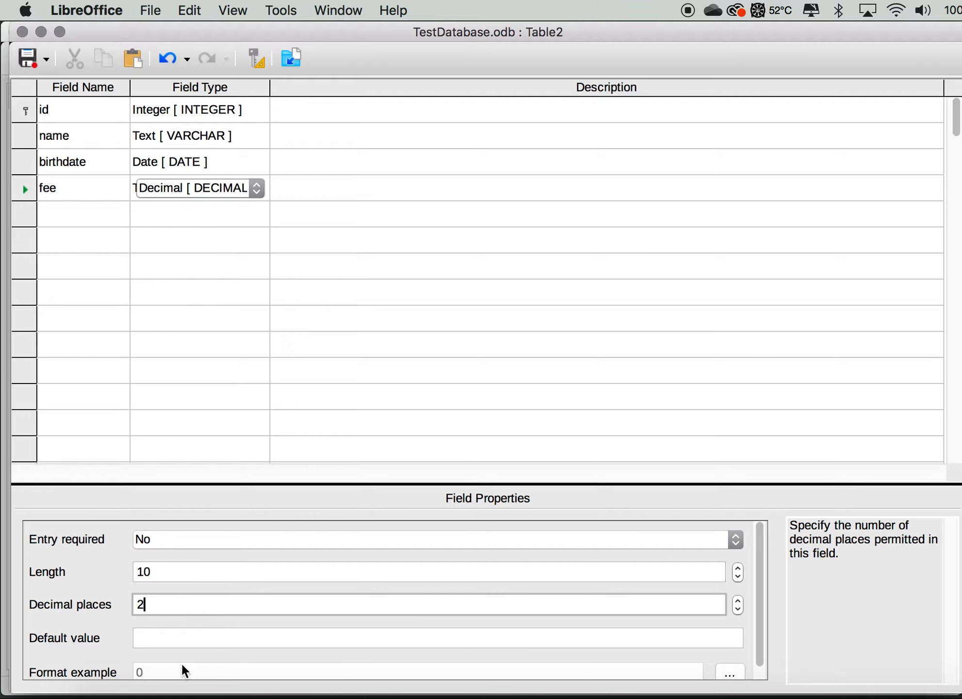
- Set the fee field's format to Currency with two decimals, thousands separator and red negatives
scroll(209, 662, "down", 1)
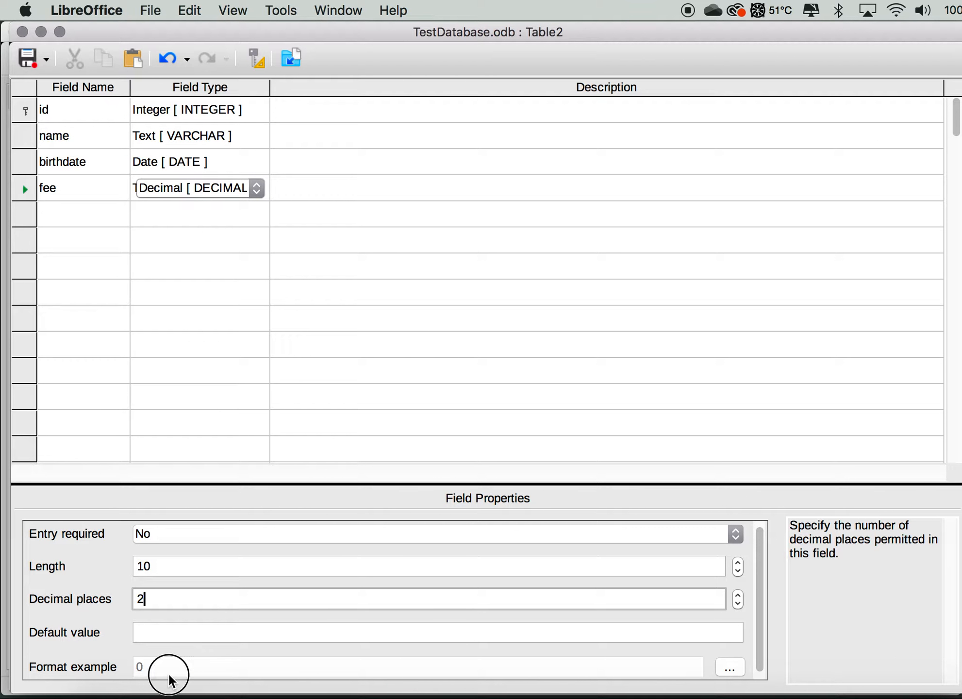
left_click(731, 669)
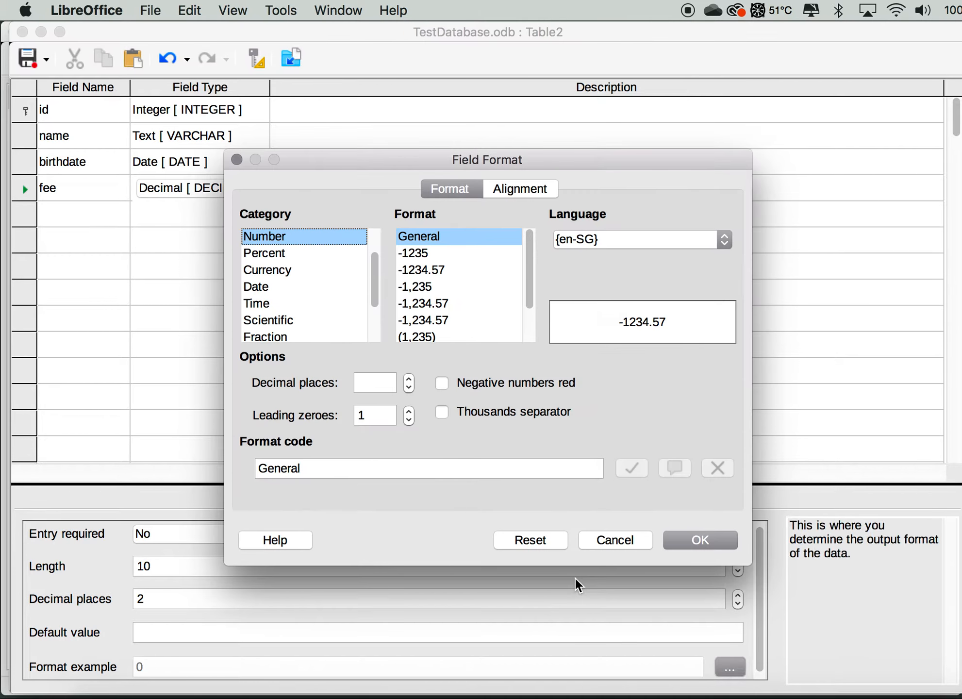
left_click(296, 273)
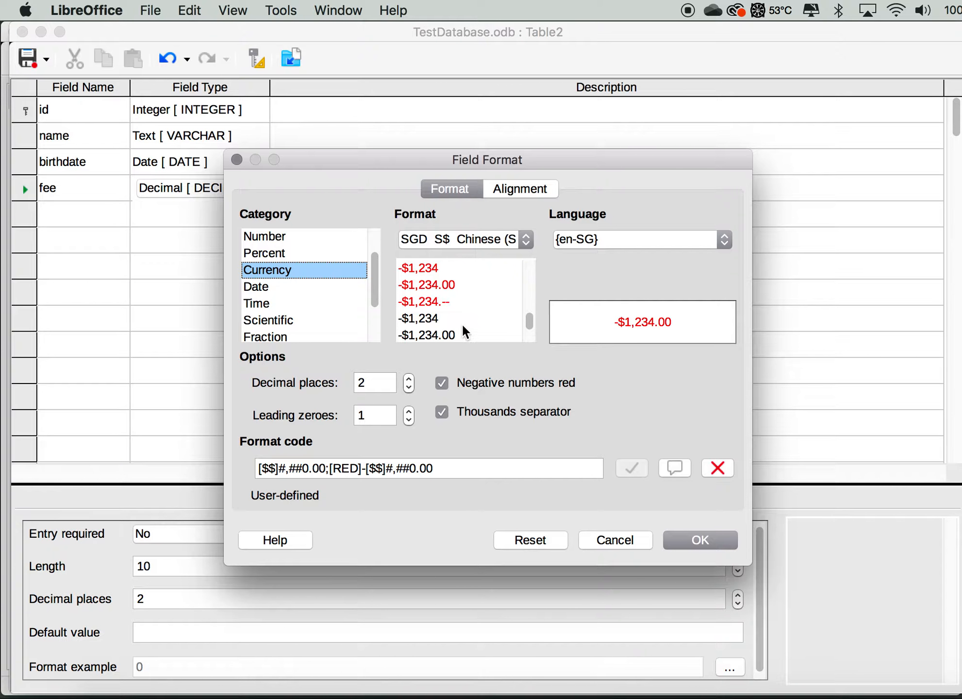
left_click(698, 541)
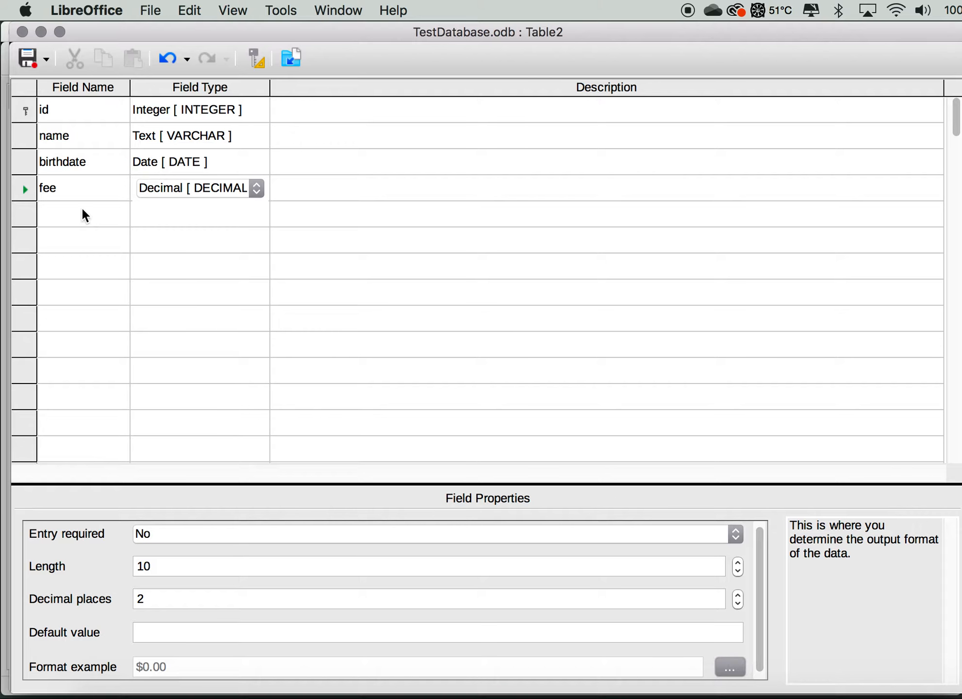
- Save the table as ClubMember and close its design window
left_click(26, 60)
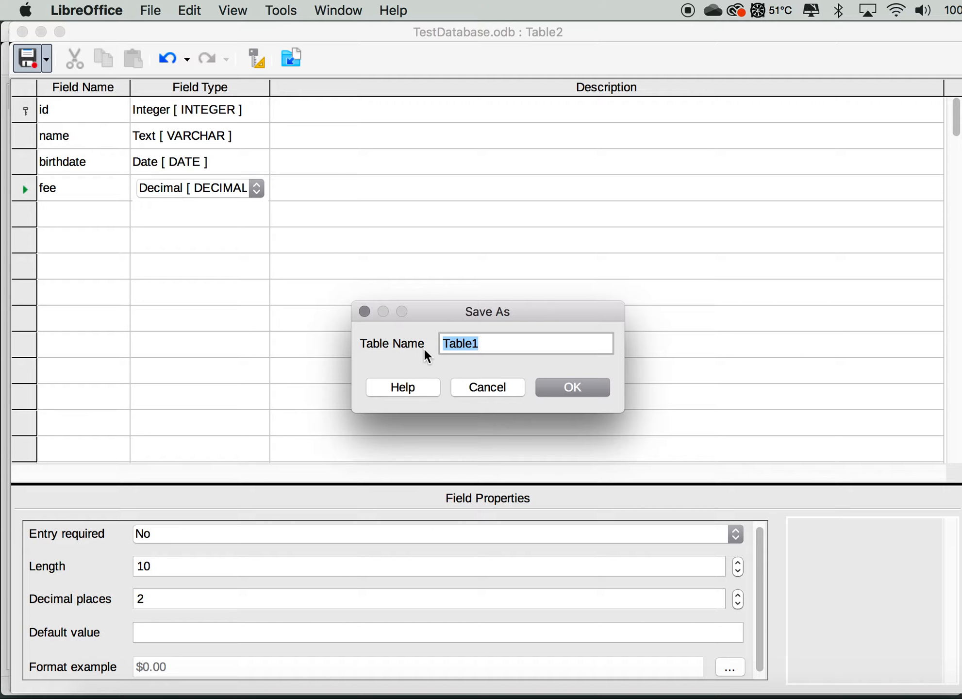
type("ClubMember")
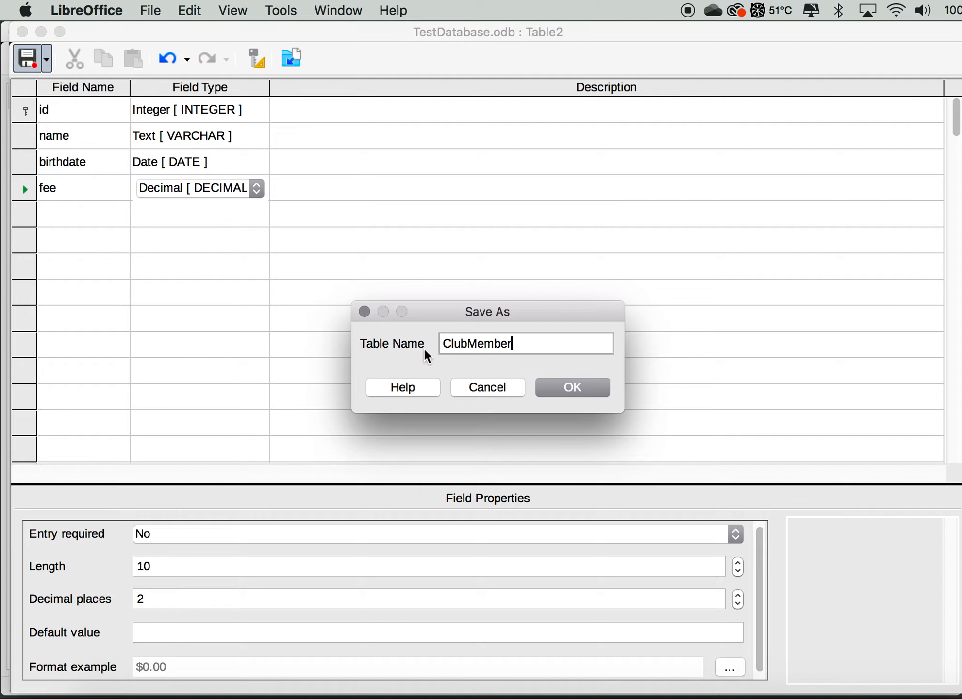
key("Return")
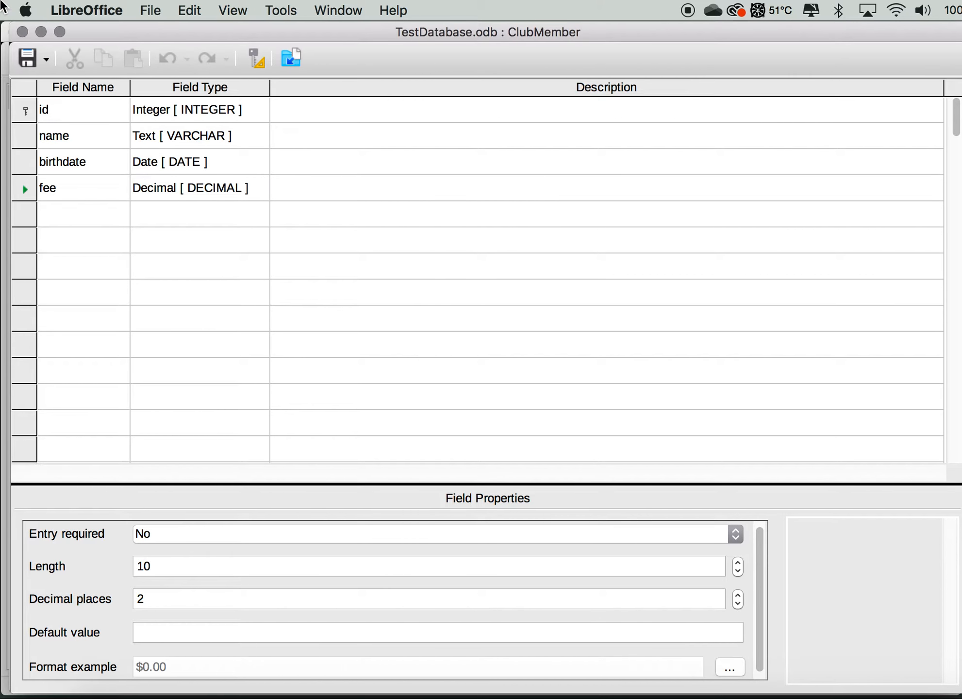
left_click(22, 32)
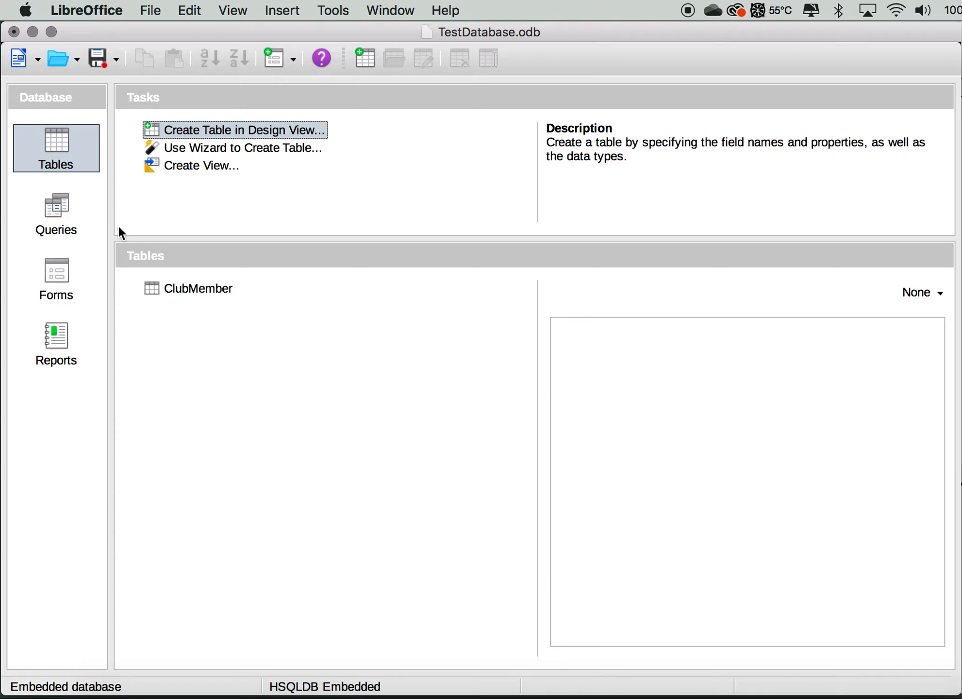
- Start the Form Wizard for the ClubMember table and add all of its fields to the form
left_click(199, 290)
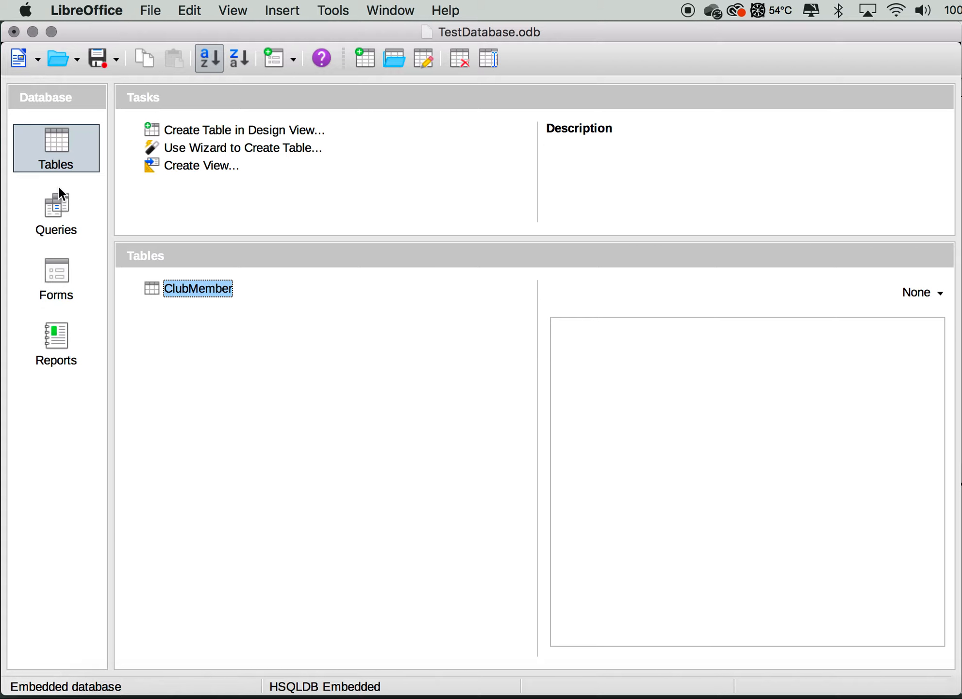
right_click(178, 293)
left_click(251, 387)
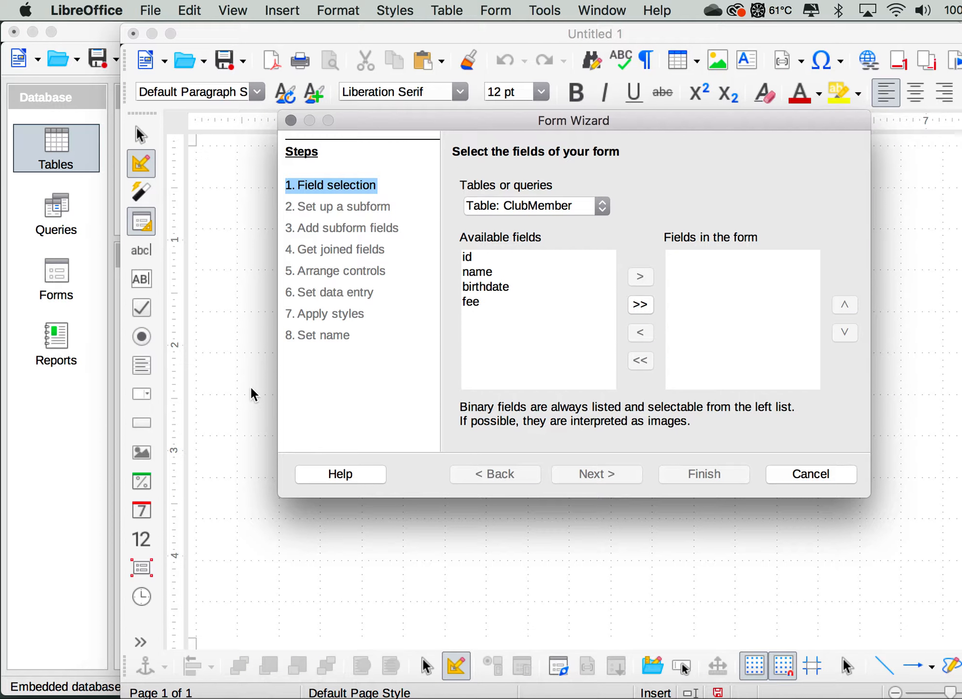
left_click_drag(350, 30, 230, 33)
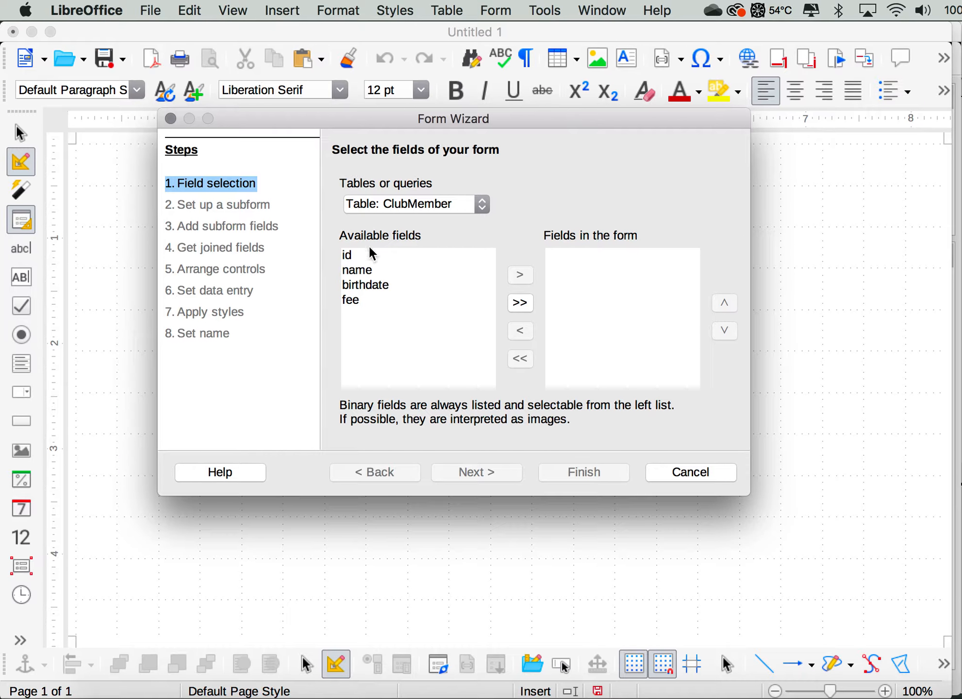
left_click(520, 304)
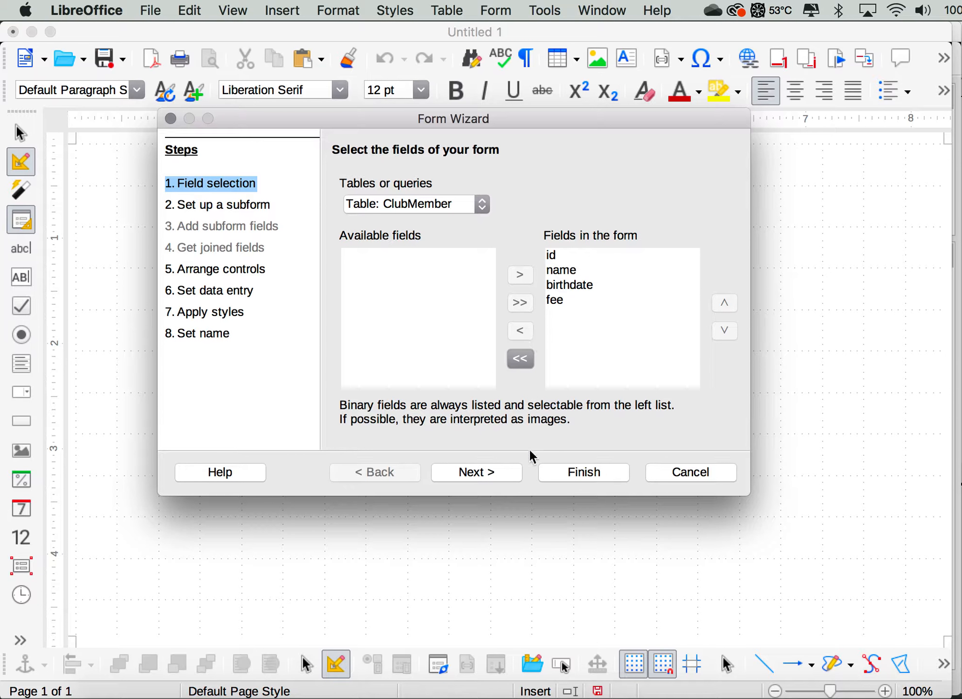
- Continue without a subform and arrange the main form's controls as Columnar - Labels on Top
left_click(480, 473)
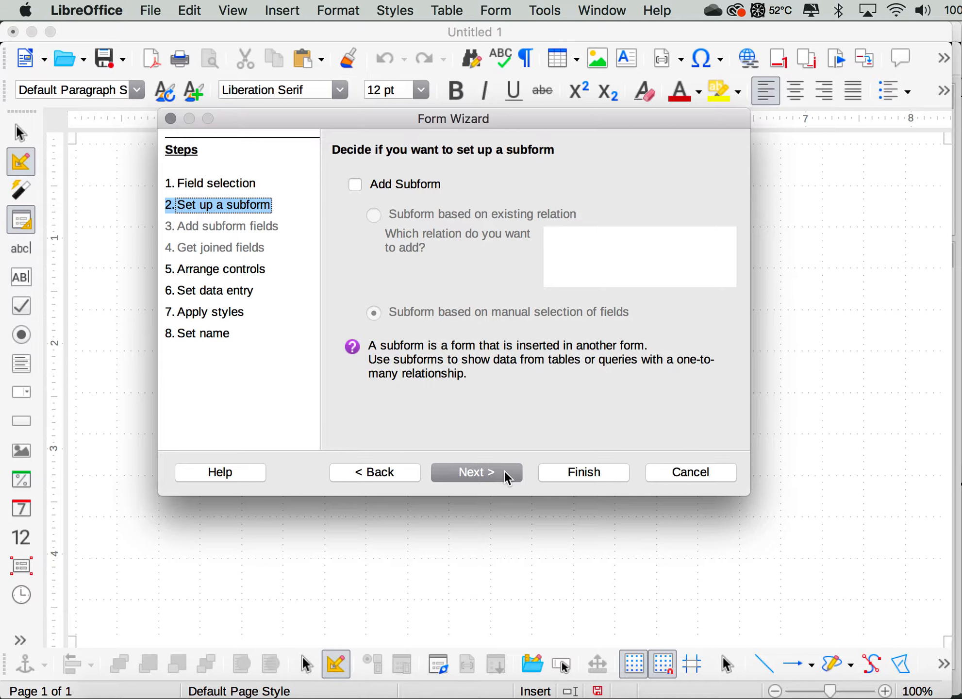
left_click(508, 479)
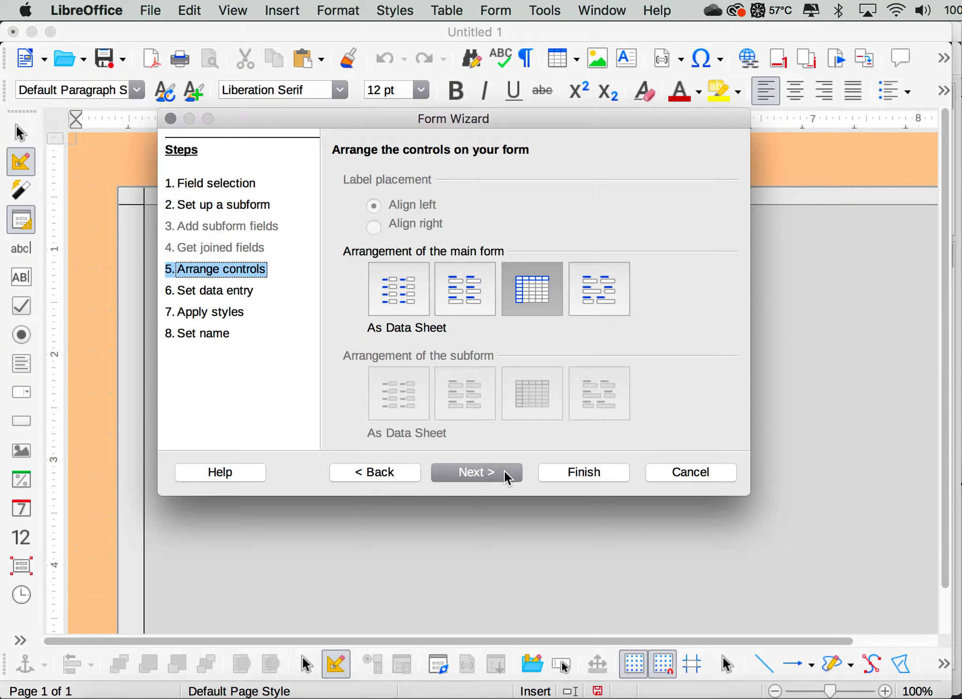
left_click_drag(395, 117, 573, 221)
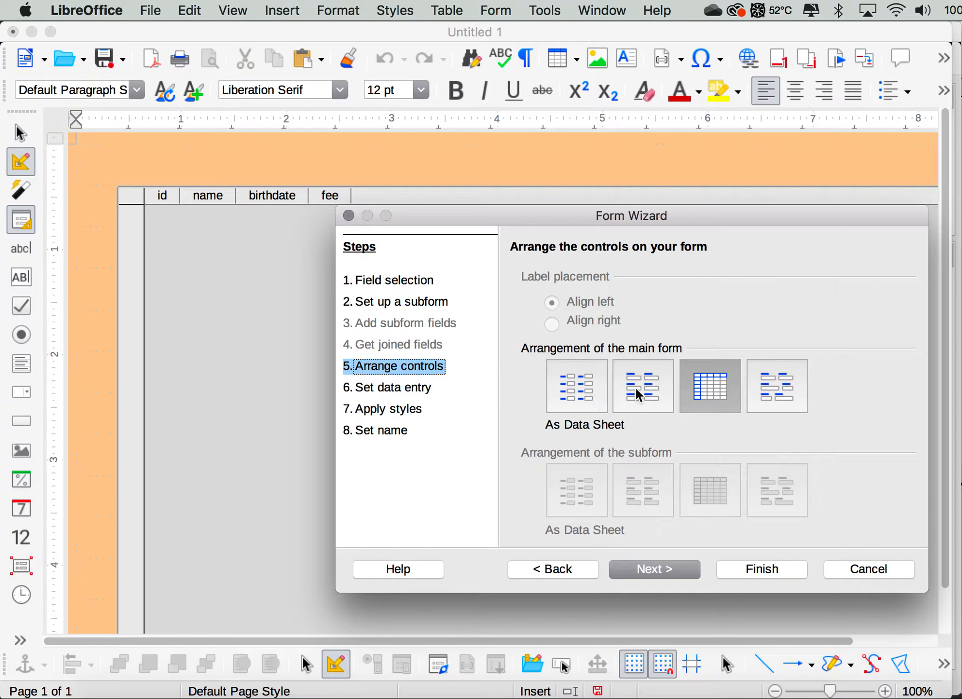
left_click(645, 397)
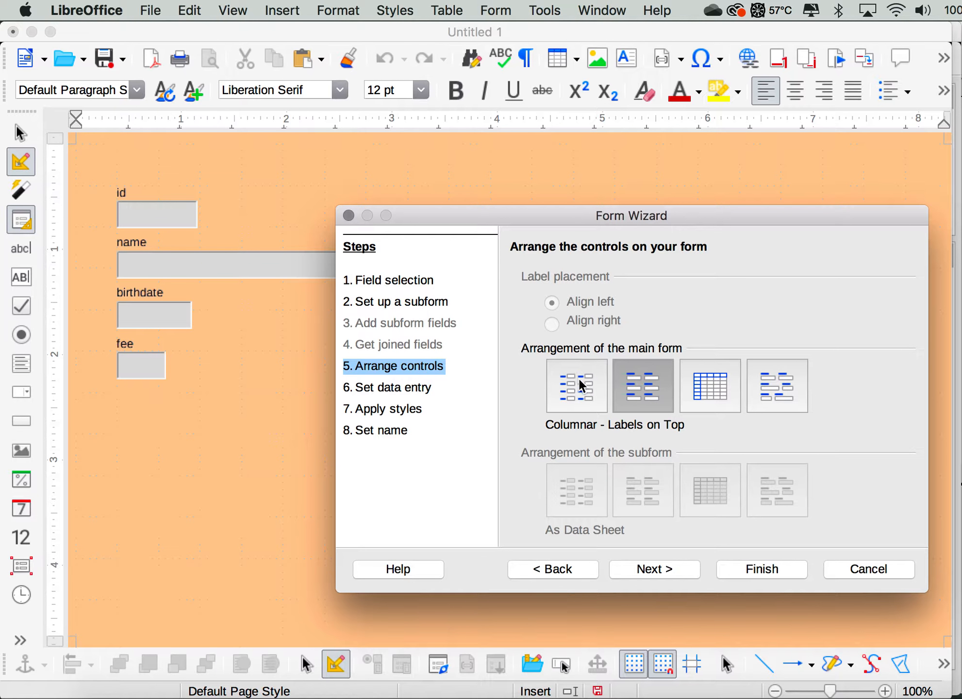
mouse_move(505, 209)
left_mouse_down()
mouse_move(638, 356)
mouse_move(492, 177)
mouse_move(497, 207)
mouse_move(504, 194)
left_mouse_up()
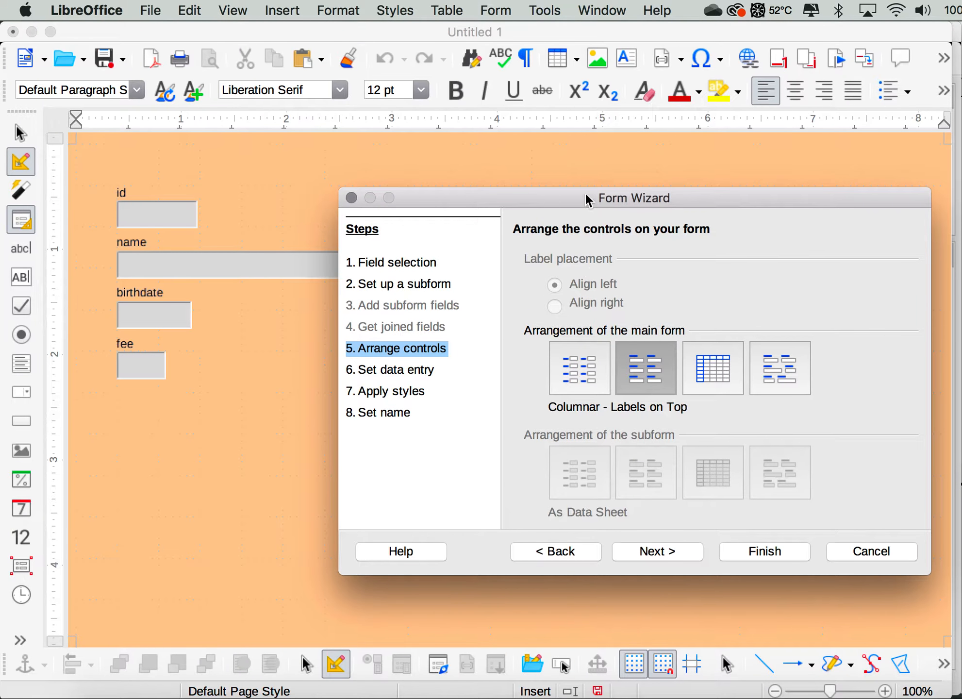
left_click_drag(586, 203, 546, 197)
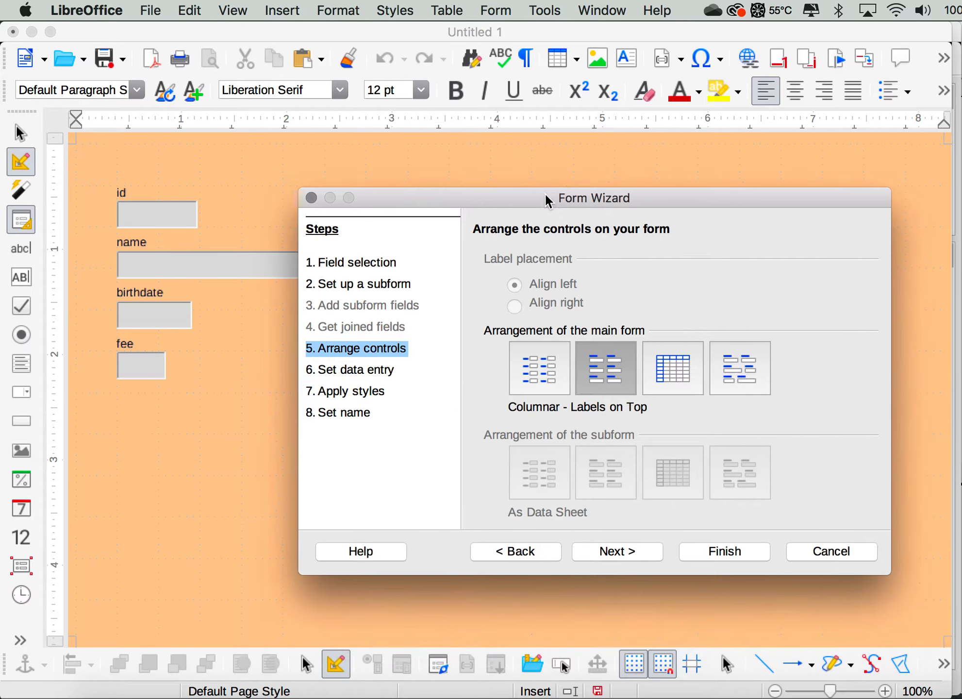
- Keep the display-all-data mode, Beige style and form name ClubMember, and finish the wizard with the option to modify the form
left_click(606, 551)
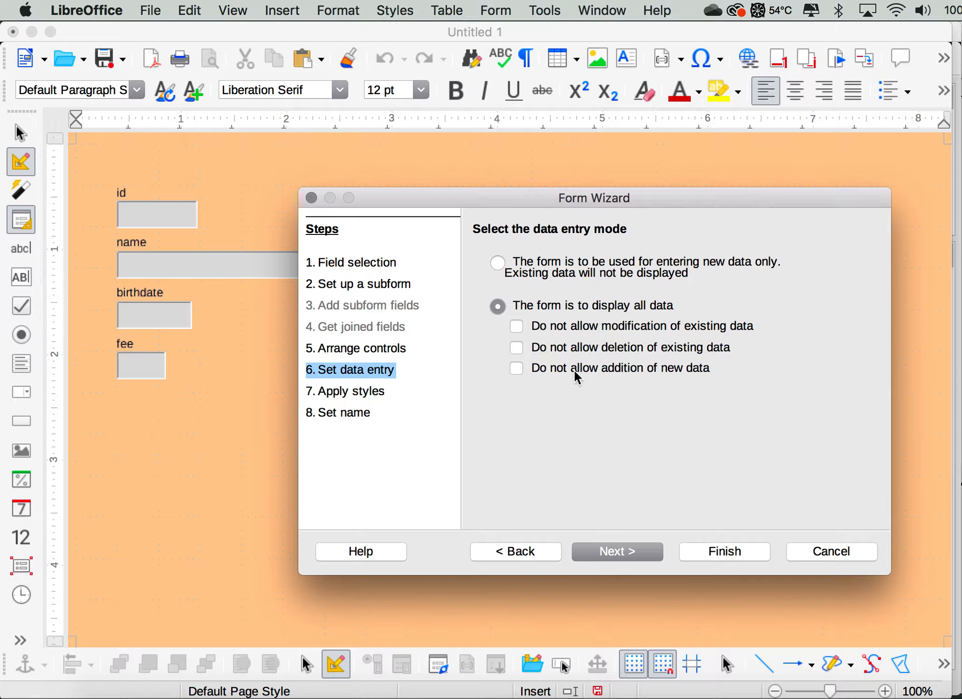
left_click(626, 554)
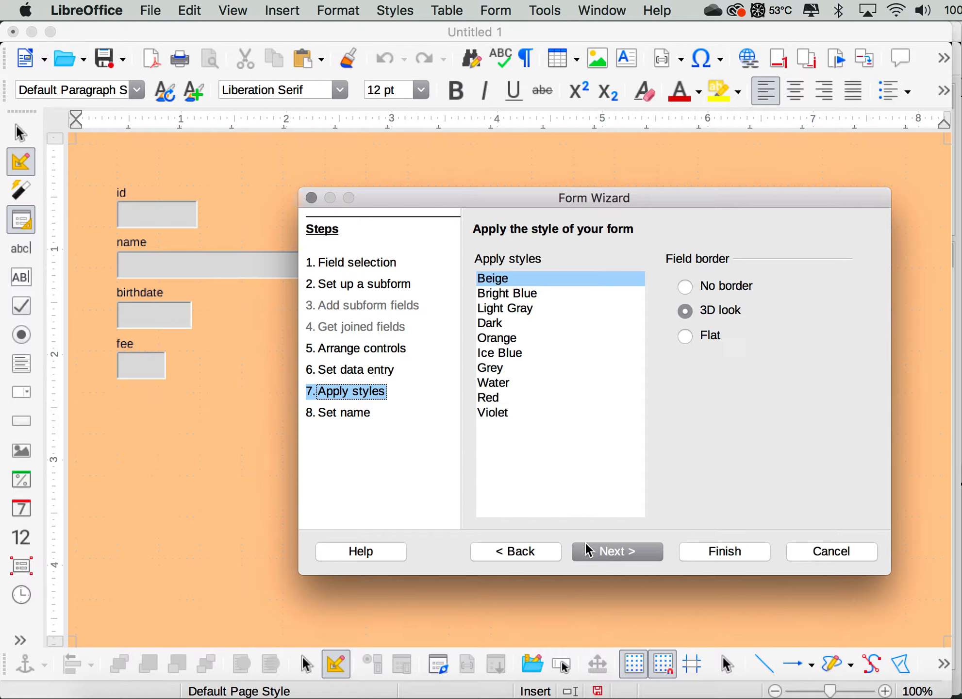
left_click(602, 550)
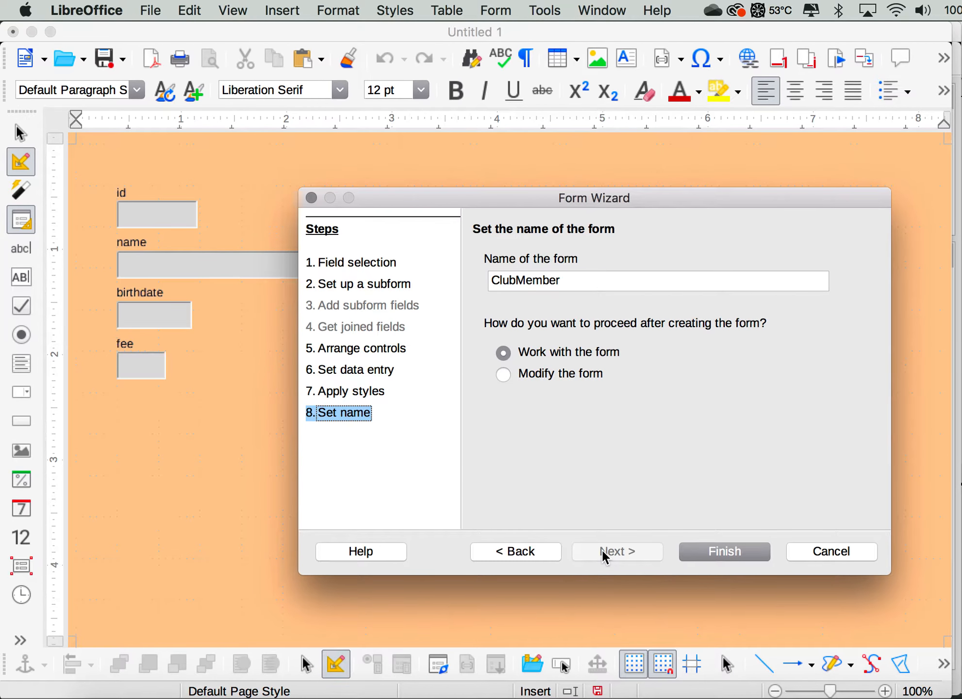
left_click(568, 375)
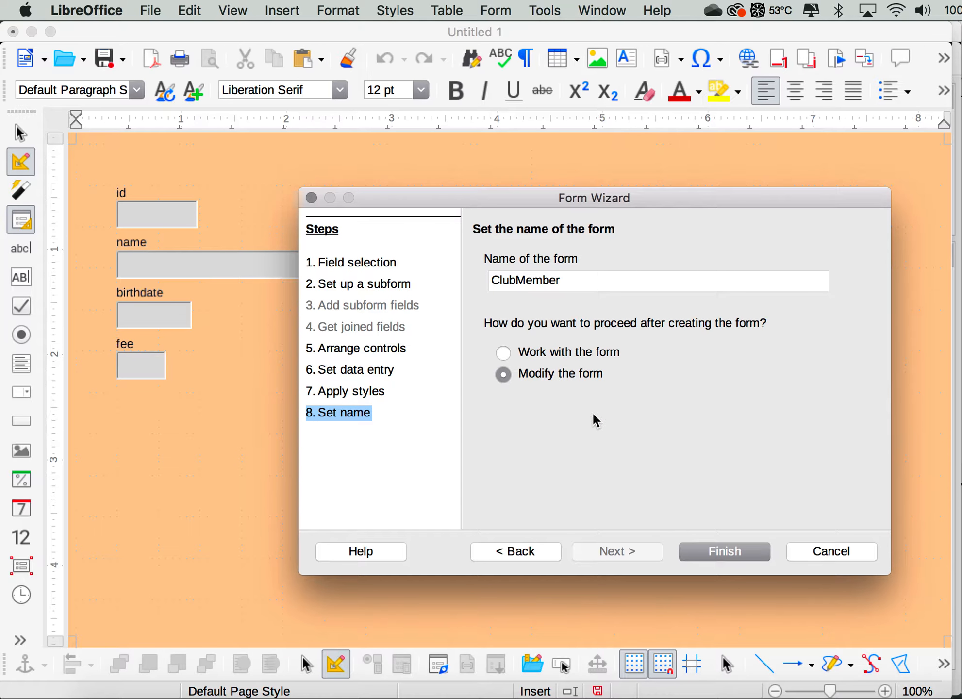
left_click(696, 553)
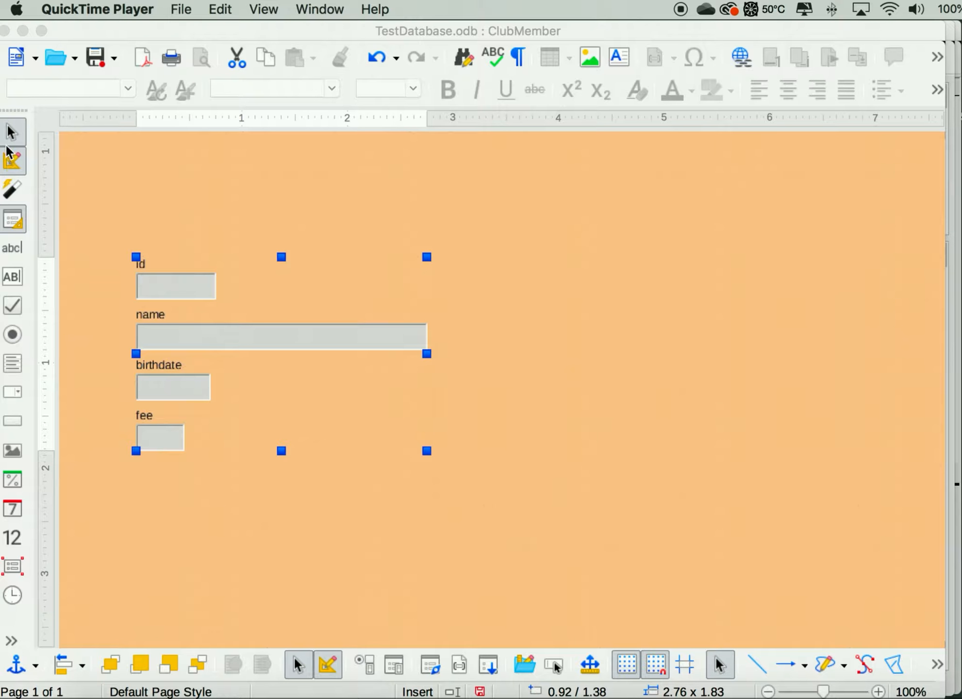
- Select all the controls on the form and move them up and left to position 0.68 / 1.23
left_click(8, 152)
left_click(11, 134)
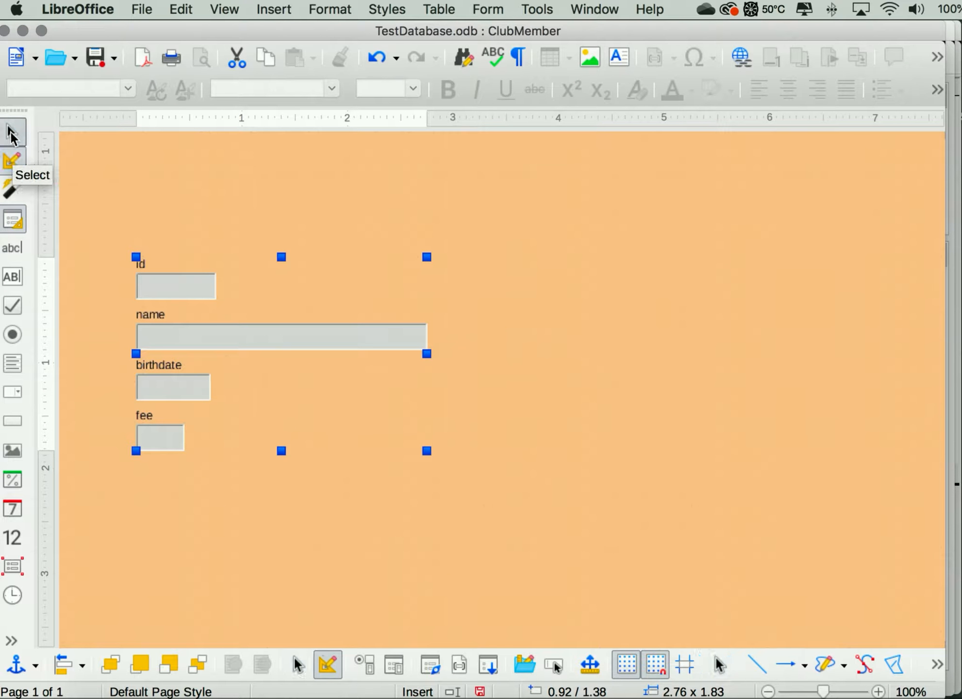
left_click(10, 137)
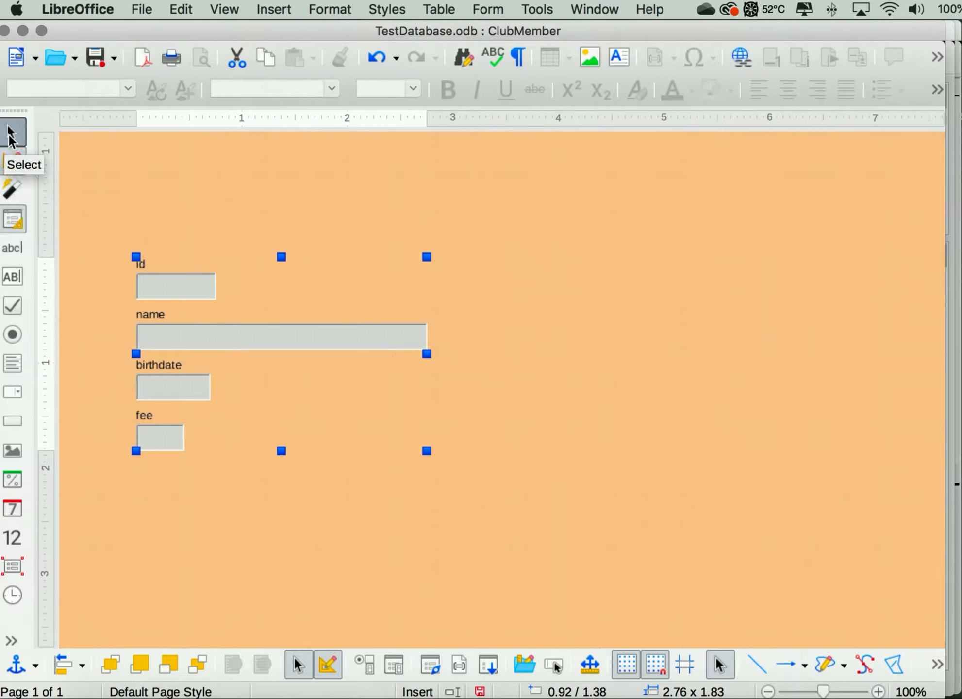
left_click(10, 134)
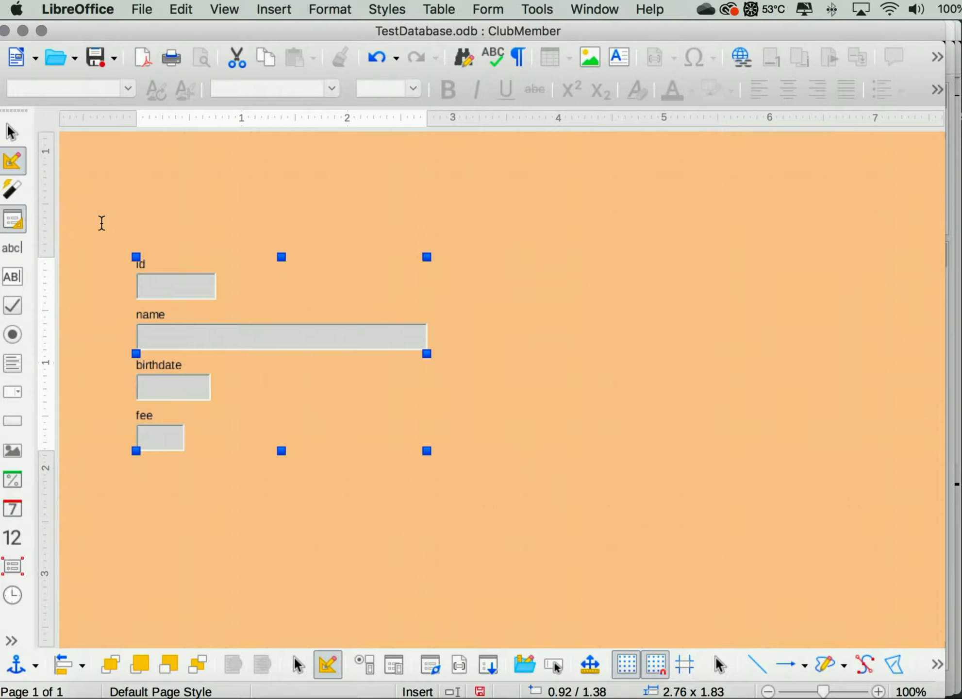
left_click_drag(90, 213, 483, 509)
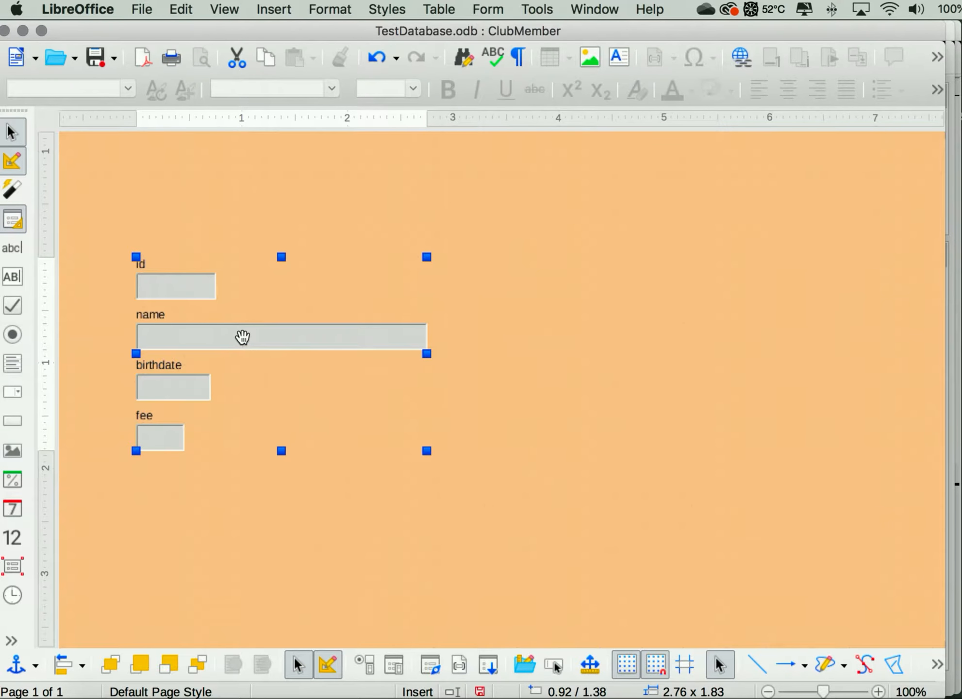
key("Up")
key("Up")
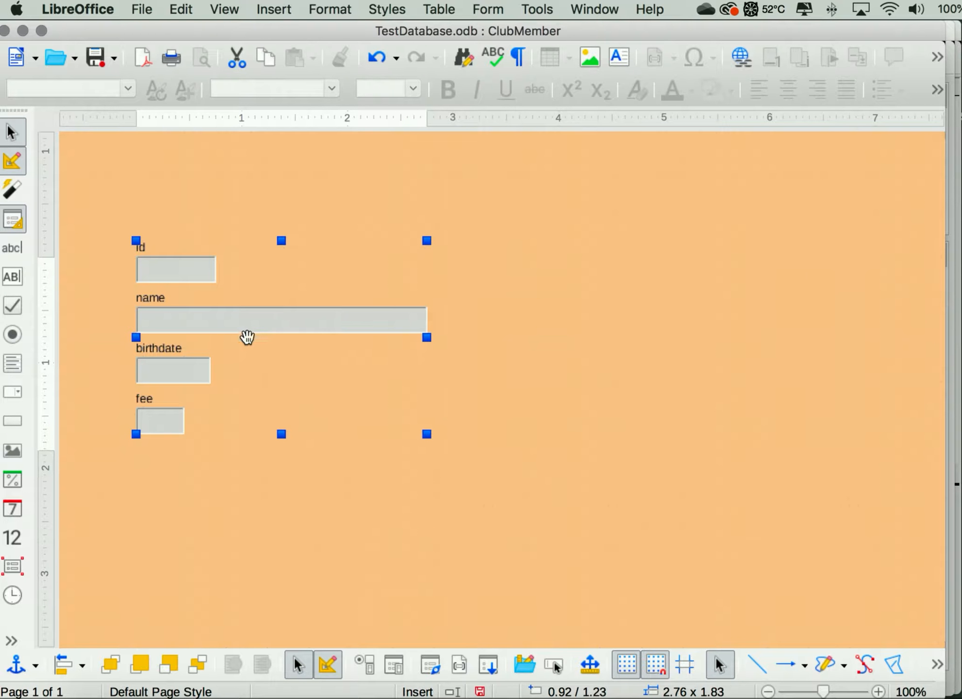
key("Left")
key("Left")
key("Left")
key("Left")
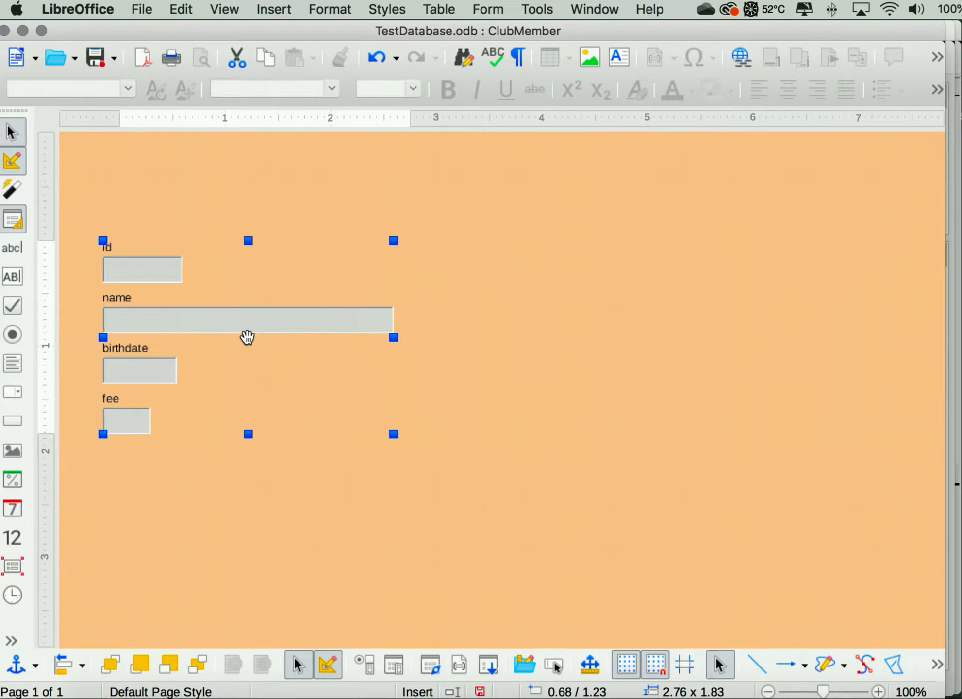
- Nudge the selected form controls and reposition them together at about 0.72 / 1.31
key("Right")
key("Left")
key("Left")
key("Left")
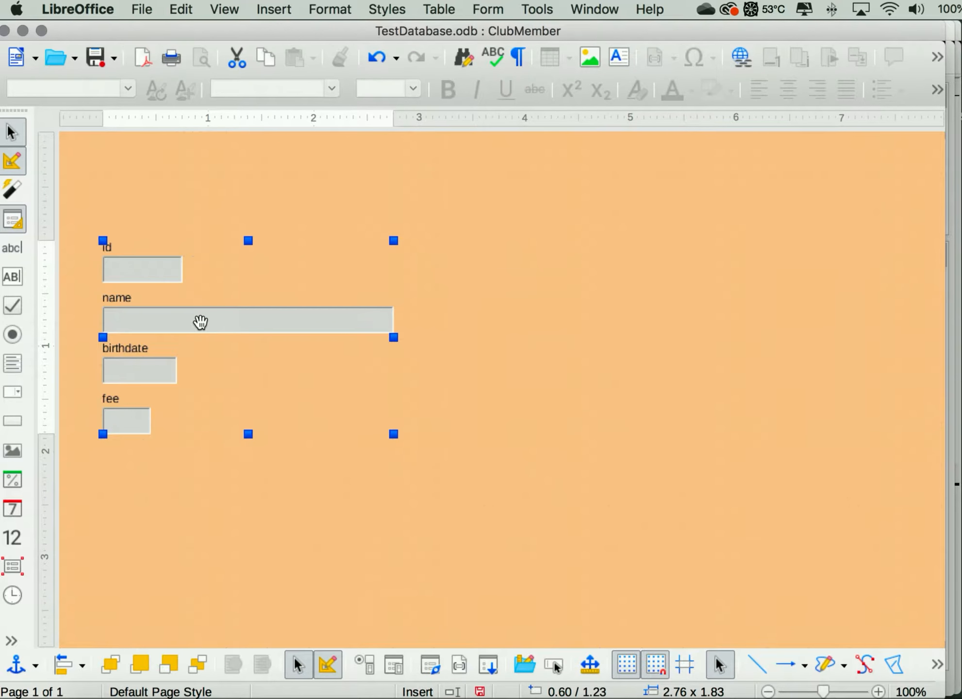
mouse_move(201, 322)
left_mouse_down()
mouse_move(230, 340)
mouse_move(251, 326)
mouse_move(239, 307)
mouse_move(192, 333)
mouse_move(213, 331)
left_mouse_up()
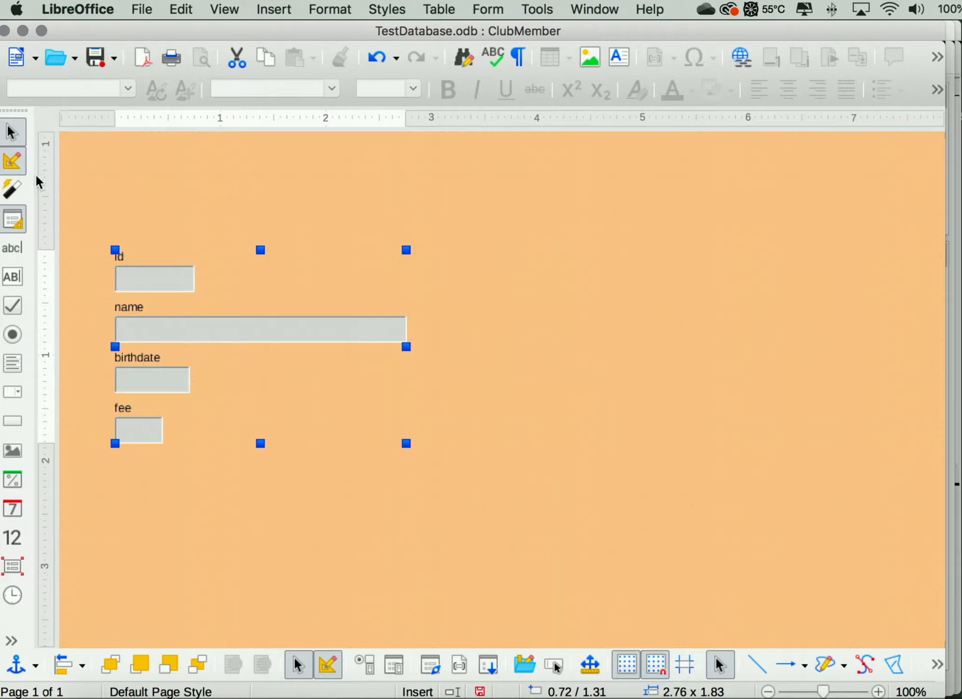
- Add a label about 3.35 x 0.53 inches above the id field with the text "Club Member Entry Form"
left_click(15, 248)
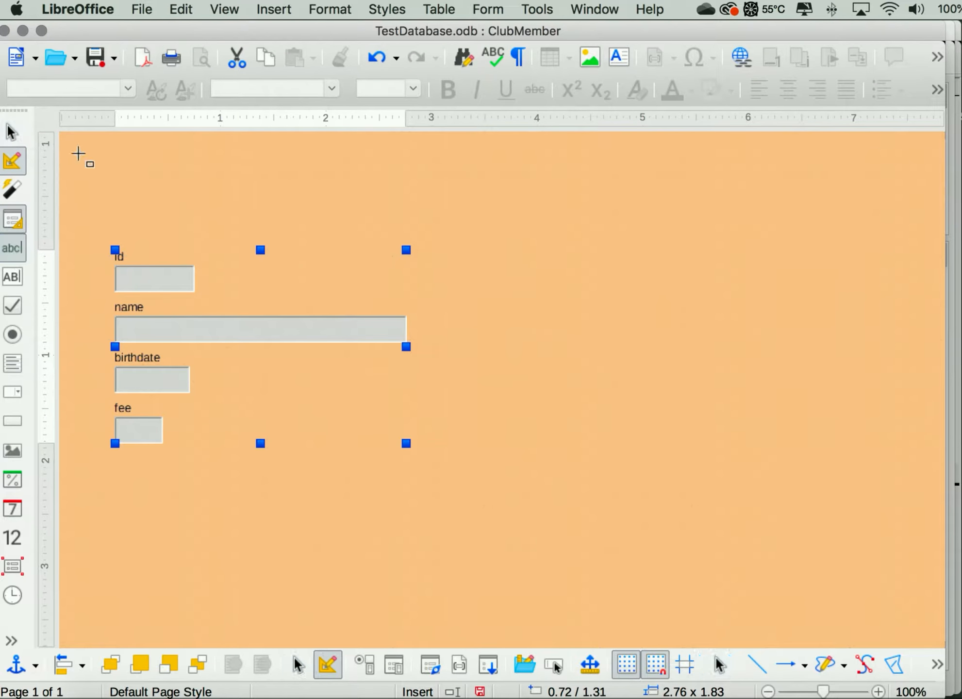
left_click_drag(108, 160, 462, 214)
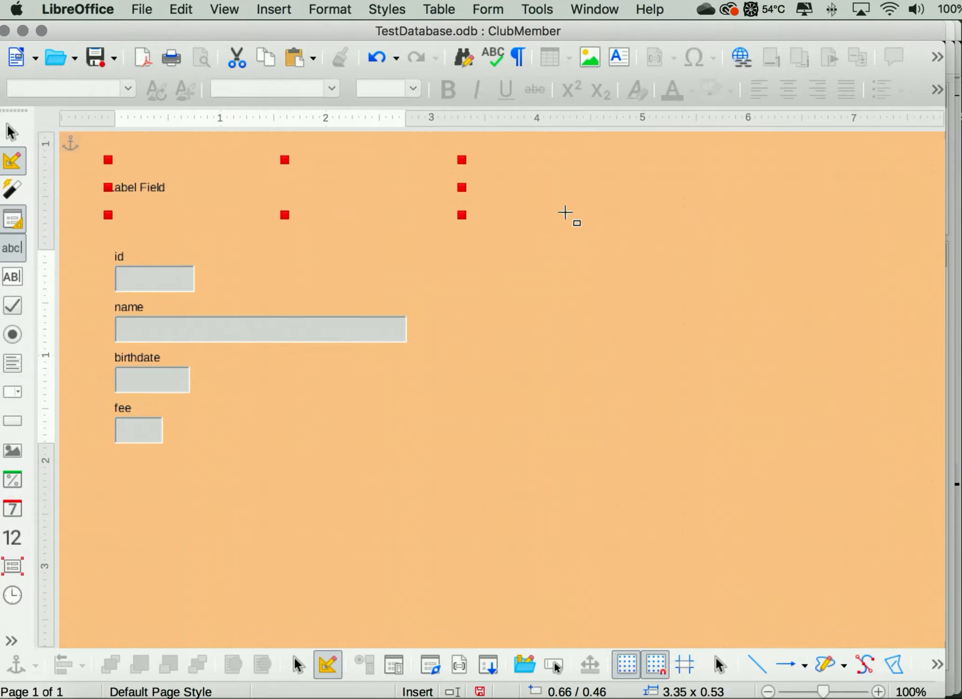
double_click(365, 196)
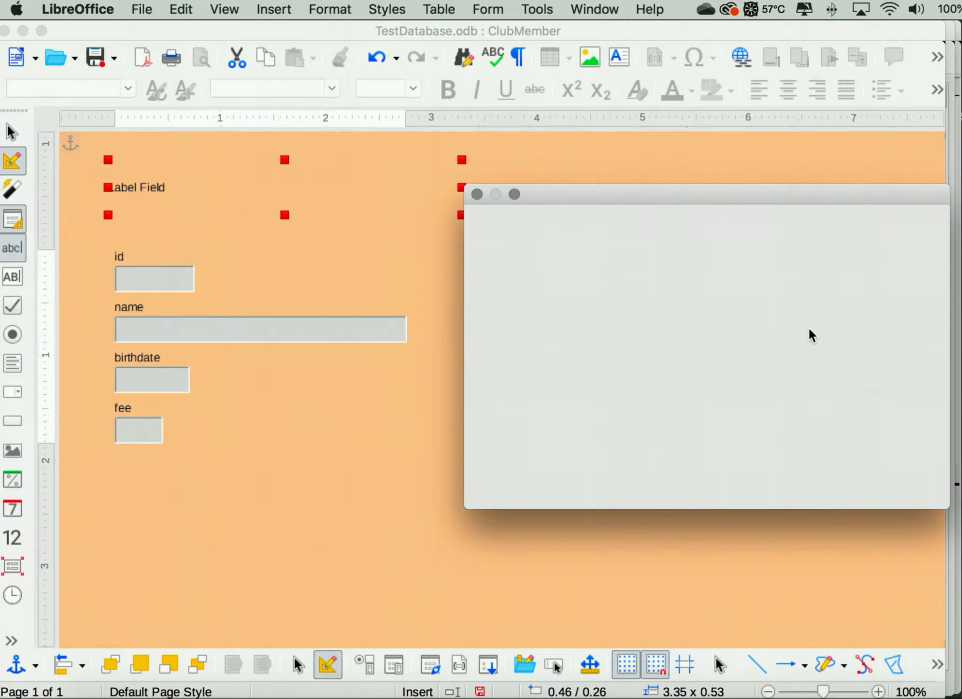
left_click(704, 291)
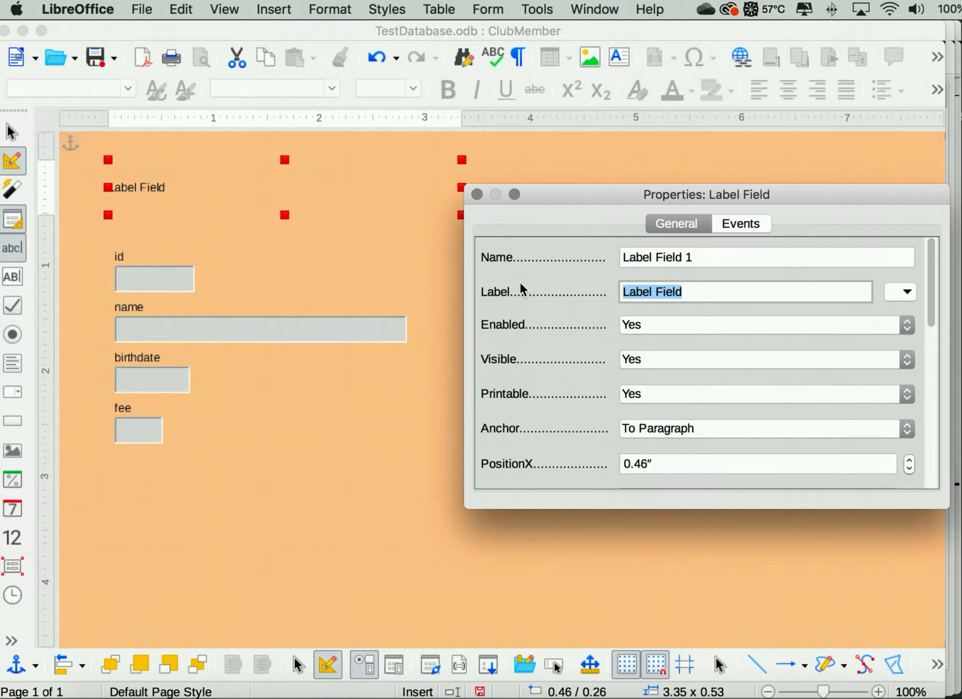
type("D")
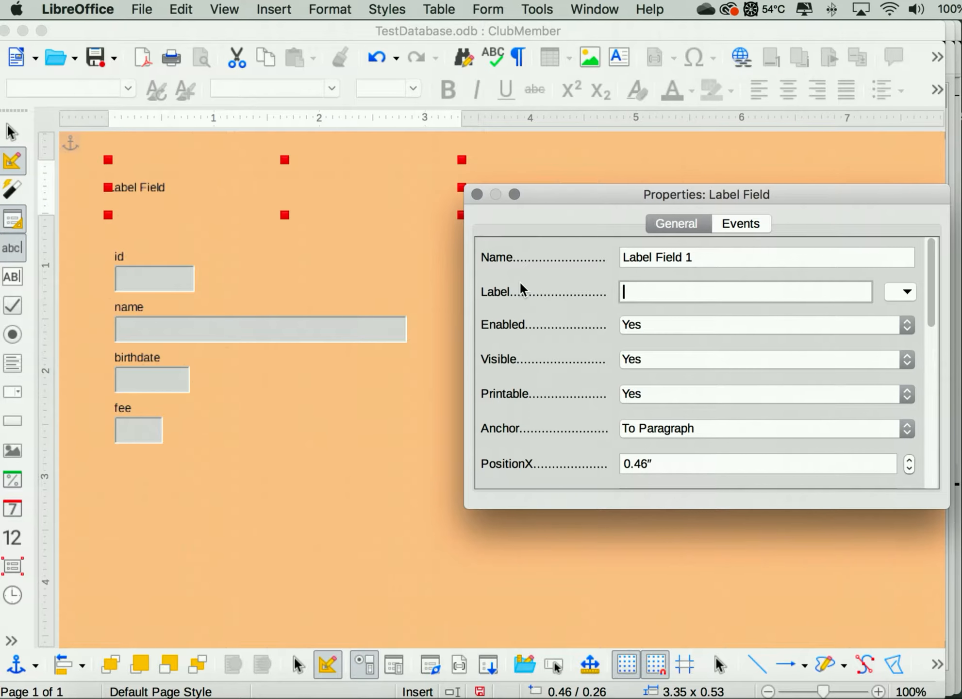
type("lub Member Entry Form")
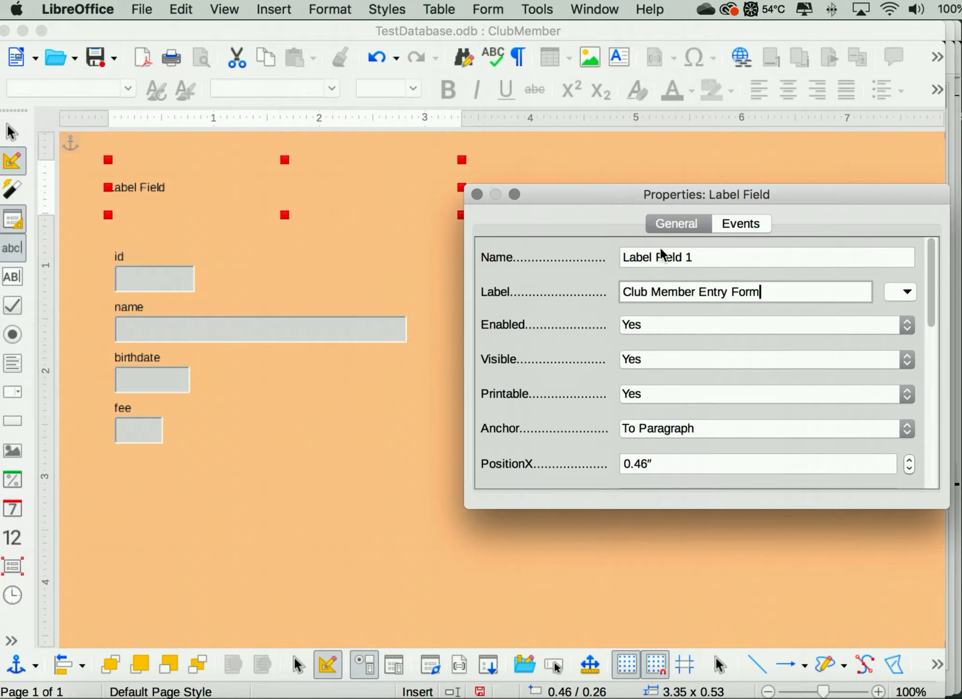
left_click(477, 194)
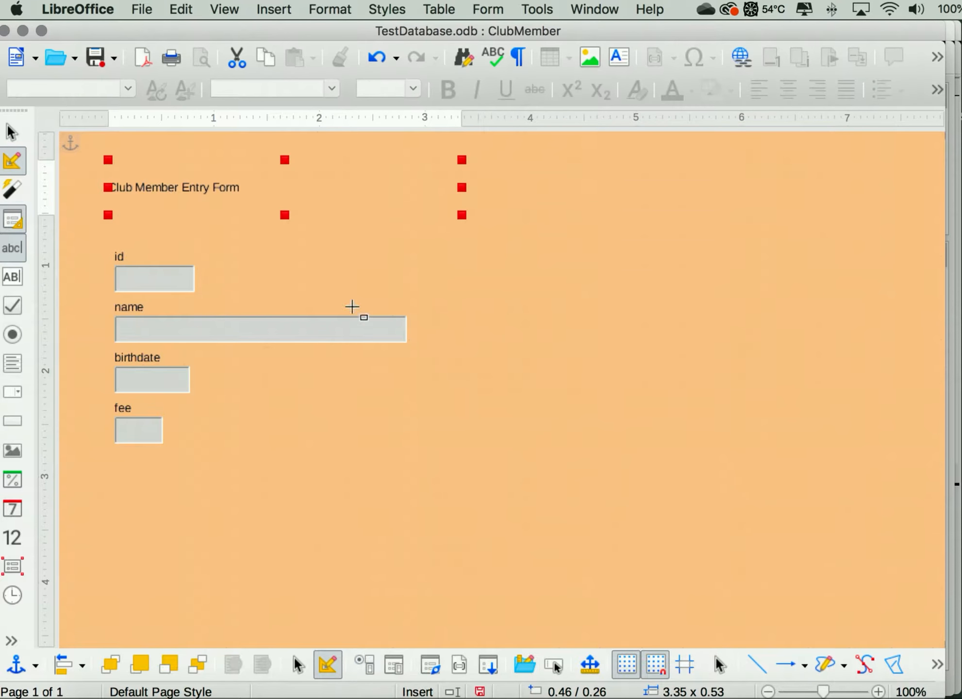
- Set the title label's alignment to Center and its vertical alignment to Middle
double_click(204, 190)
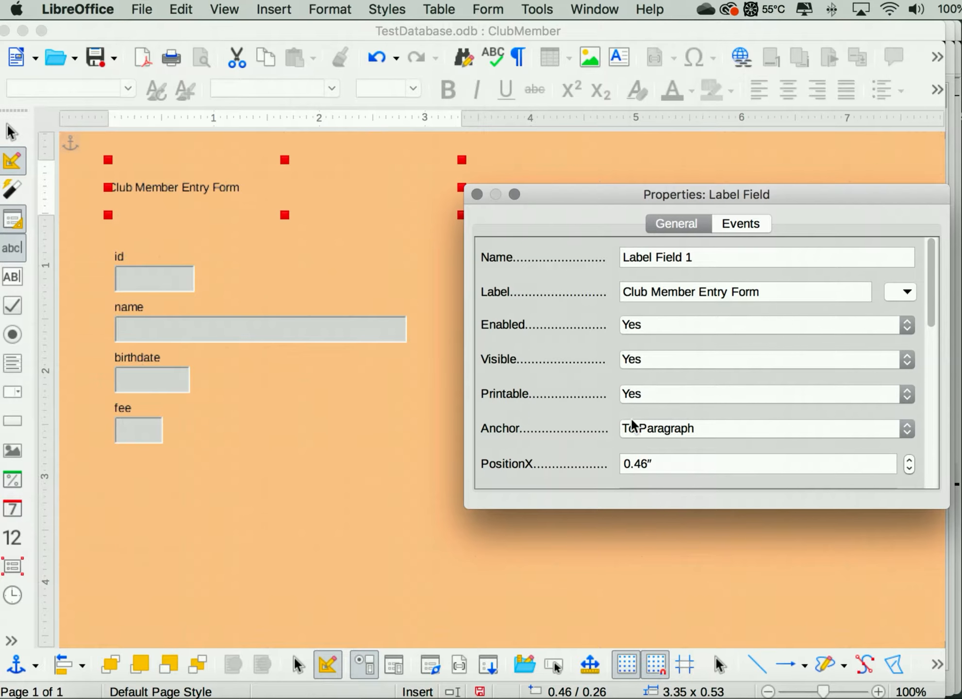
scroll(927, 426, "down", 7)
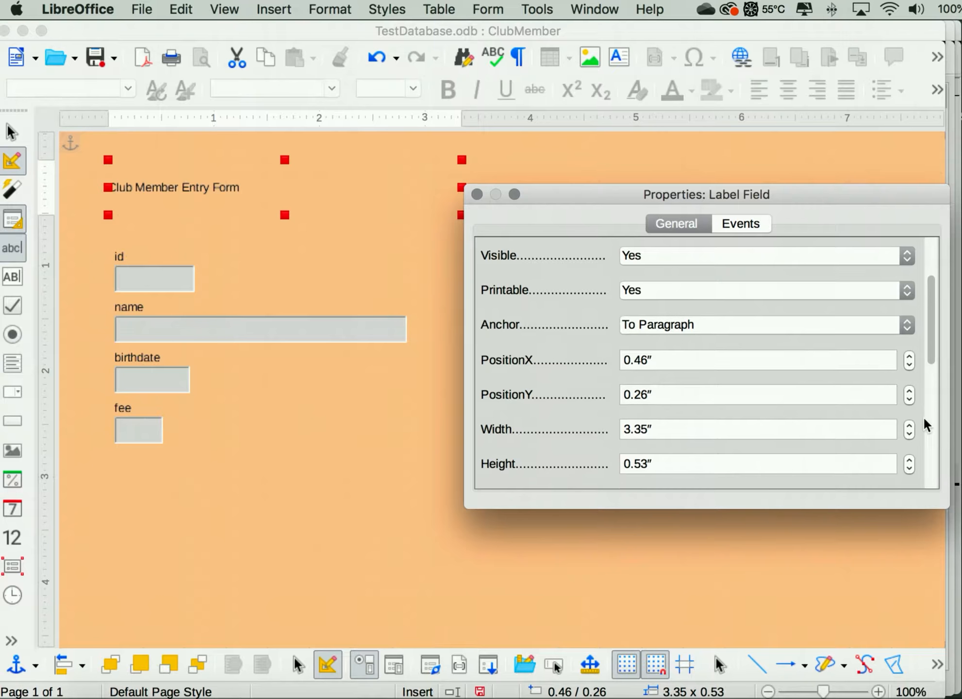
scroll(928, 425, "down", 1)
left_click(695, 395)
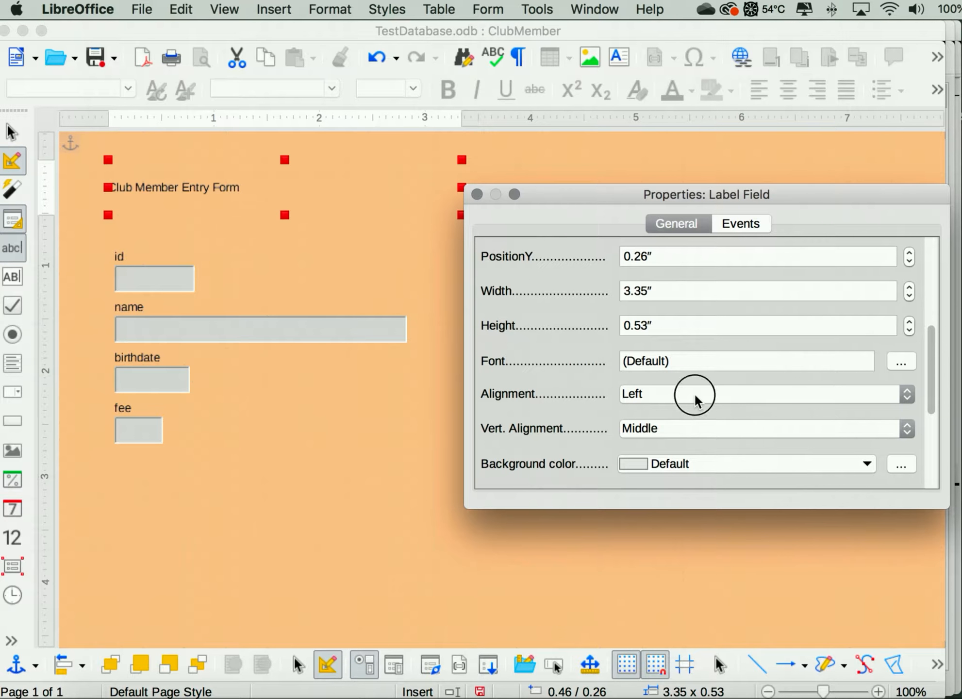
left_click(670, 443)
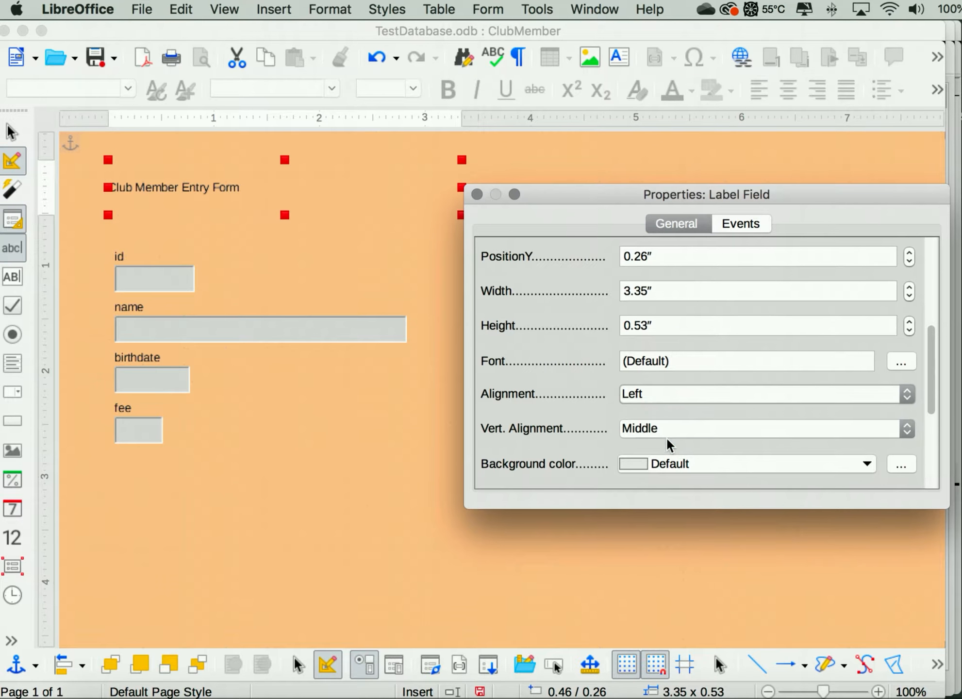
left_click(837, 435)
left_click(835, 439)
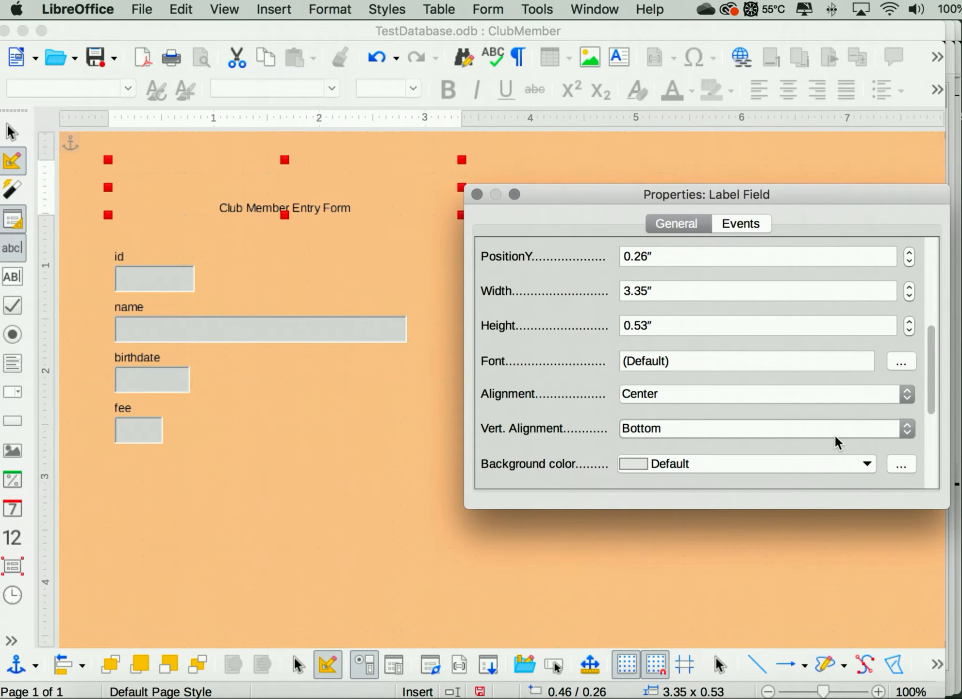
left_click(659, 399)
left_click(583, 391)
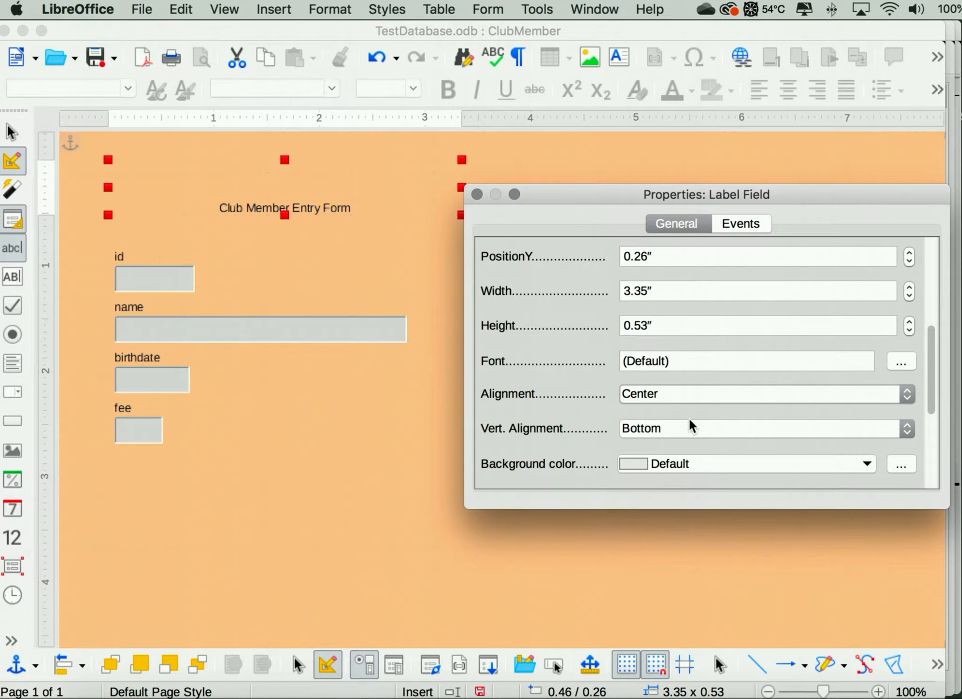
left_click(689, 432)
left_click(673, 476)
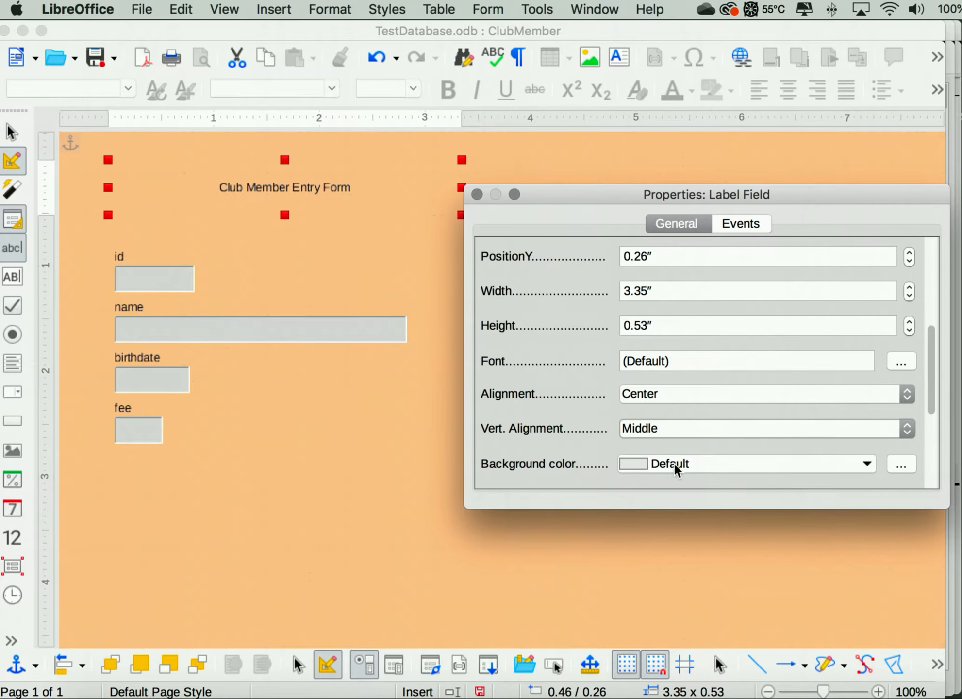
- Set the title label's font to Arial, Bold Italic, 24 pt and widen the label to about 4.40 inches
scroll(534, 458, "down", 2)
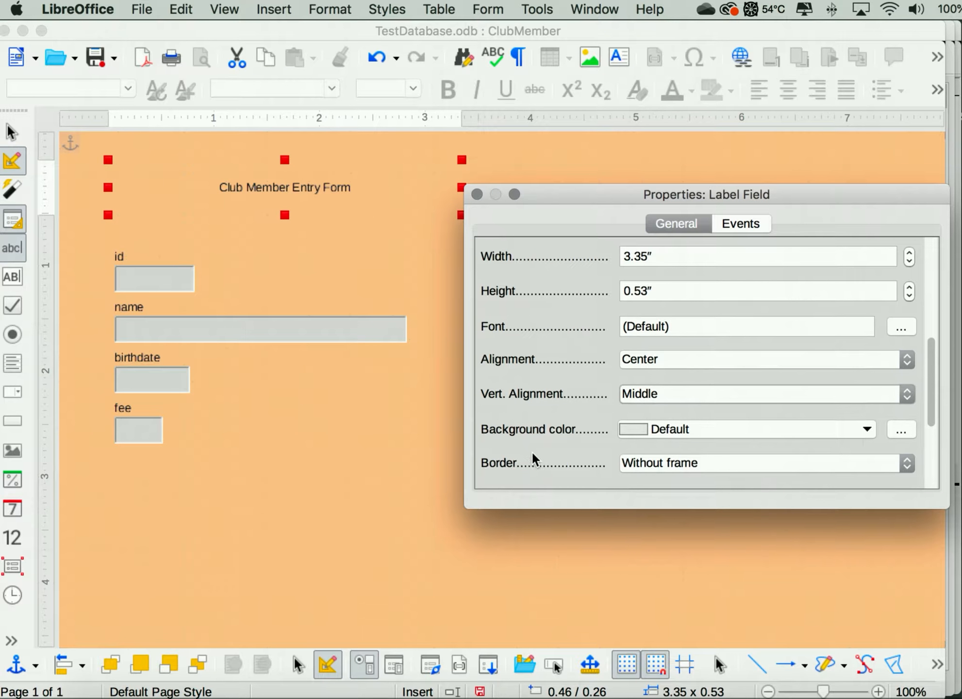
left_click(901, 291)
left_click(523, 247)
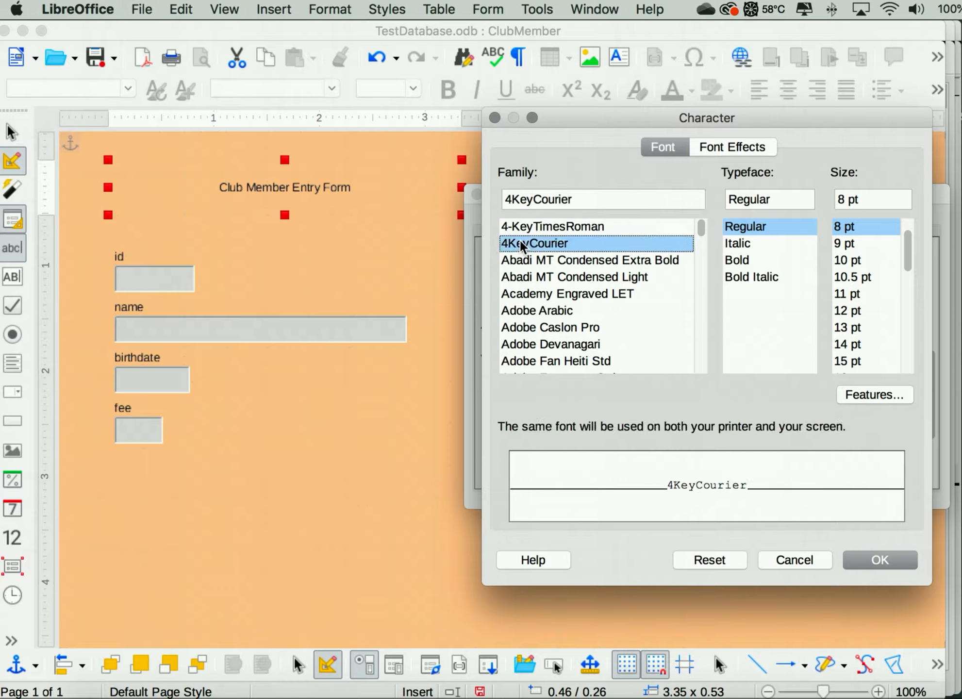
type("ar")
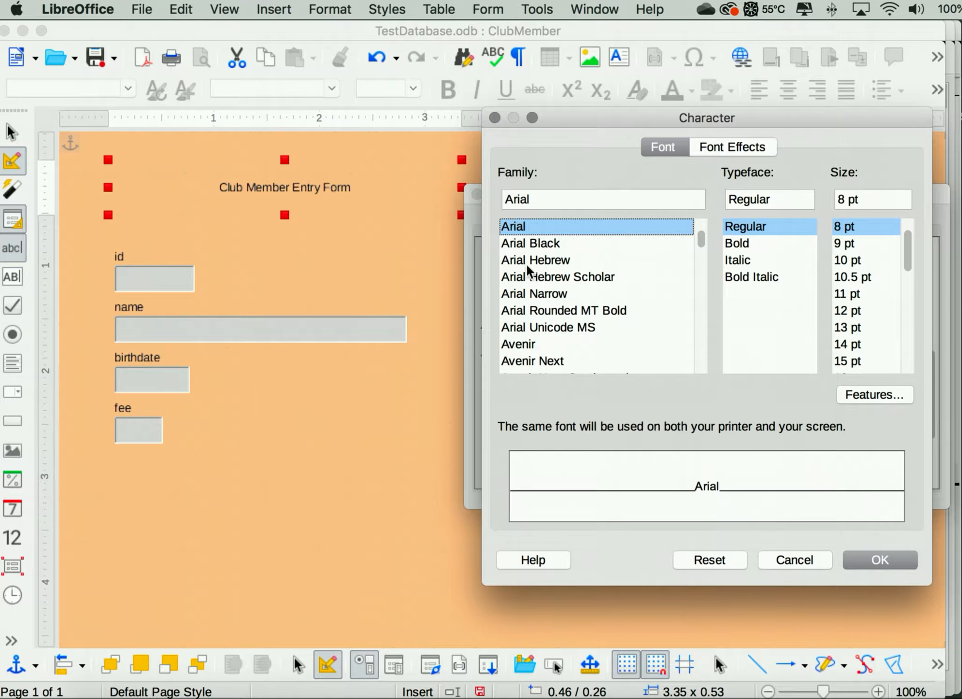
scroll(851, 359, "down", 5)
left_click(850, 346)
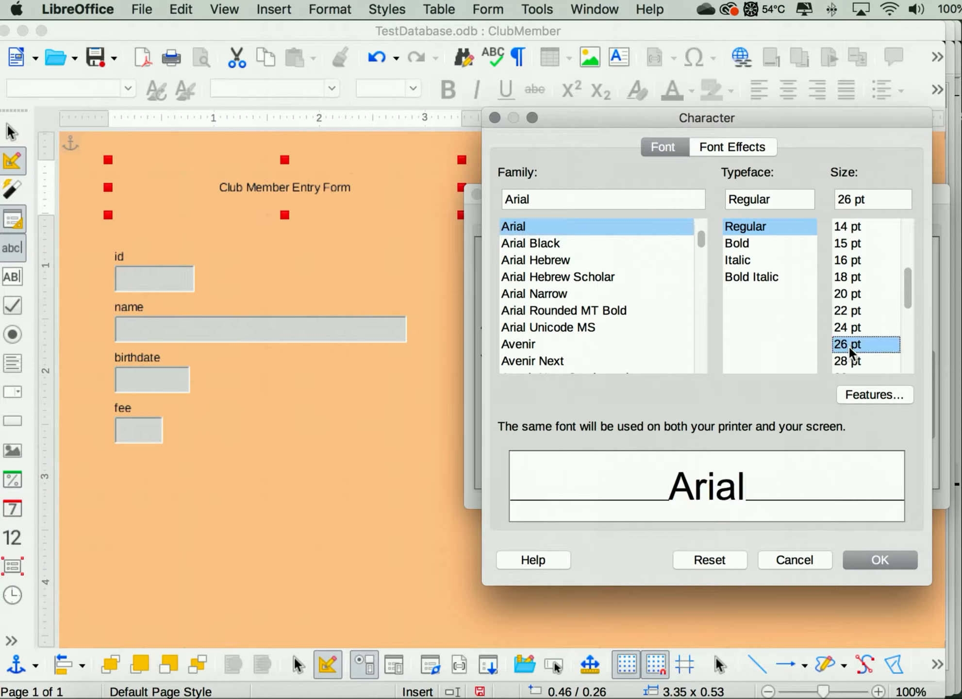
left_click(846, 328)
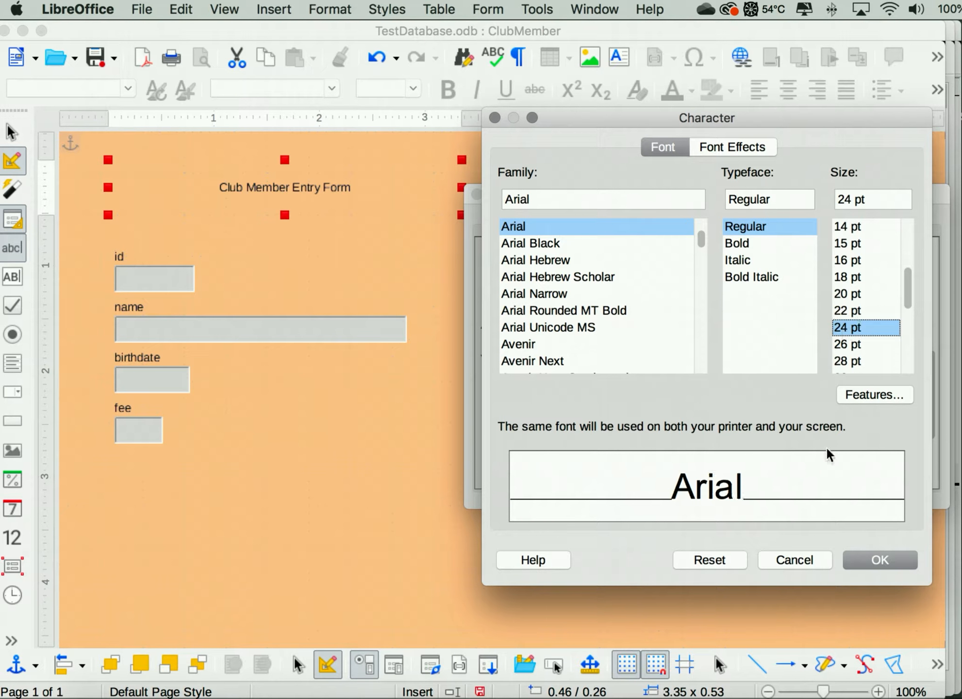
left_click(749, 279)
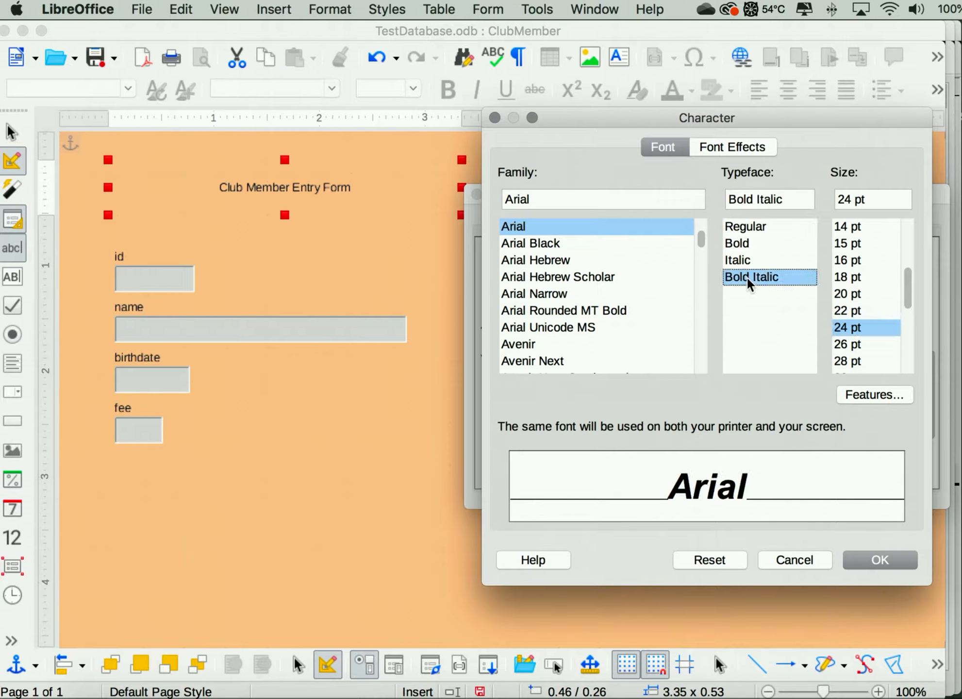
left_click(880, 560)
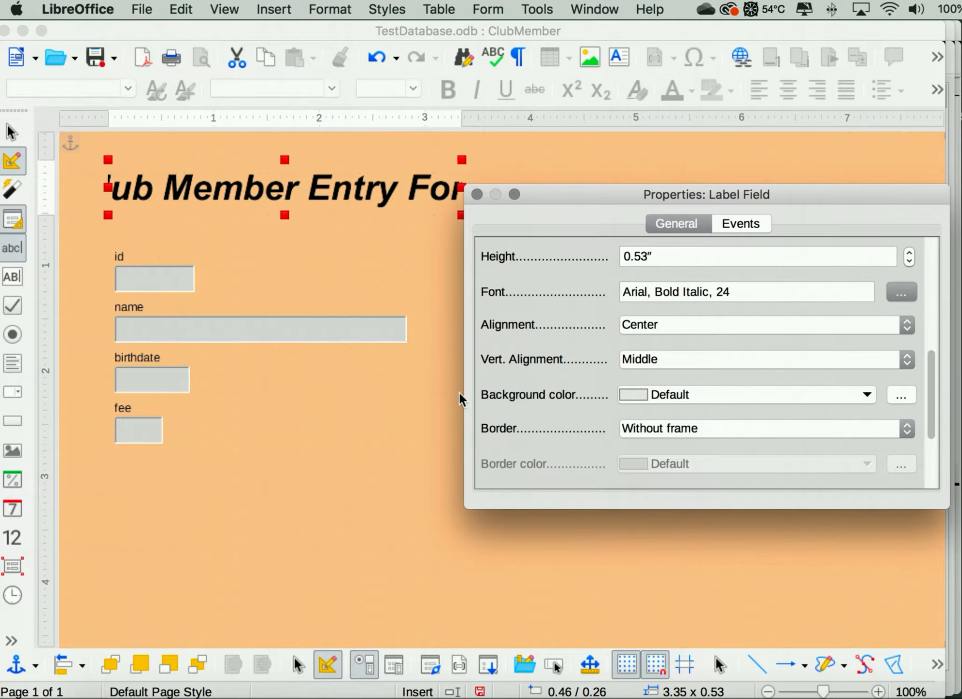
left_click(477, 195)
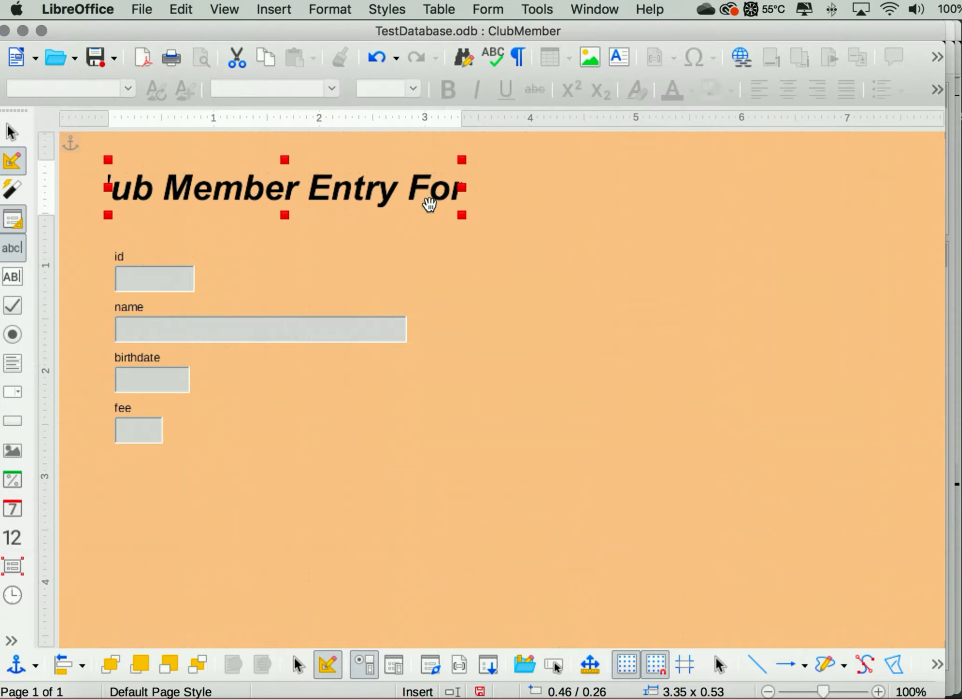
left_click_drag(462, 187, 572, 187)
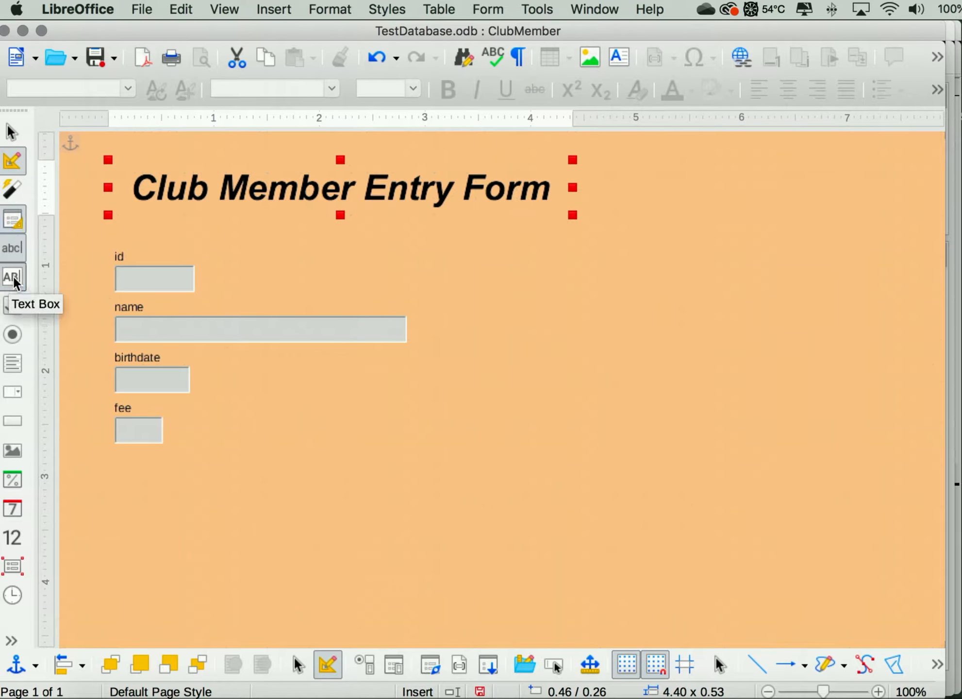
- Add a label about 1.31 x 0.59 inches to the right of the title, reading "Instructions: fill all fields except ID"
left_click(13, 248)
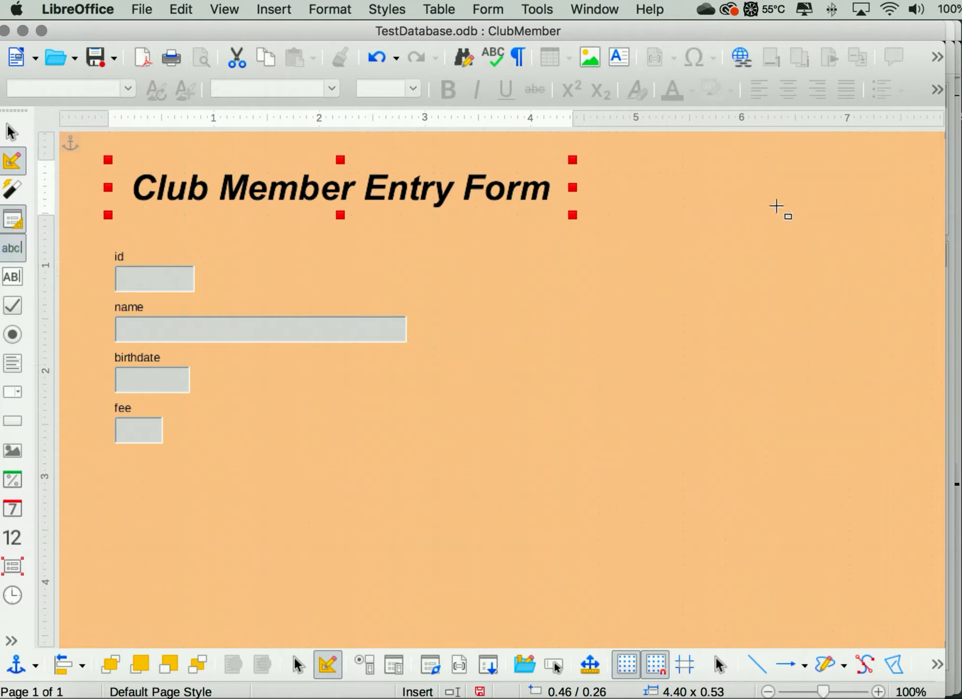
left_click_drag(725, 187, 864, 251)
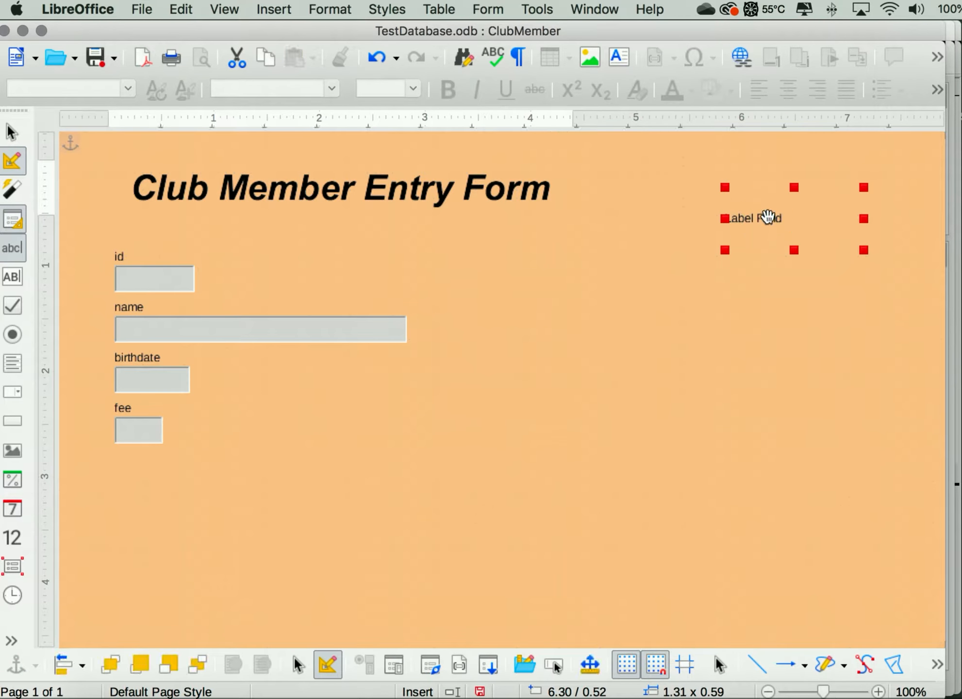
double_click(767, 217)
left_click_drag(680, 291, 543, 274)
type("In")
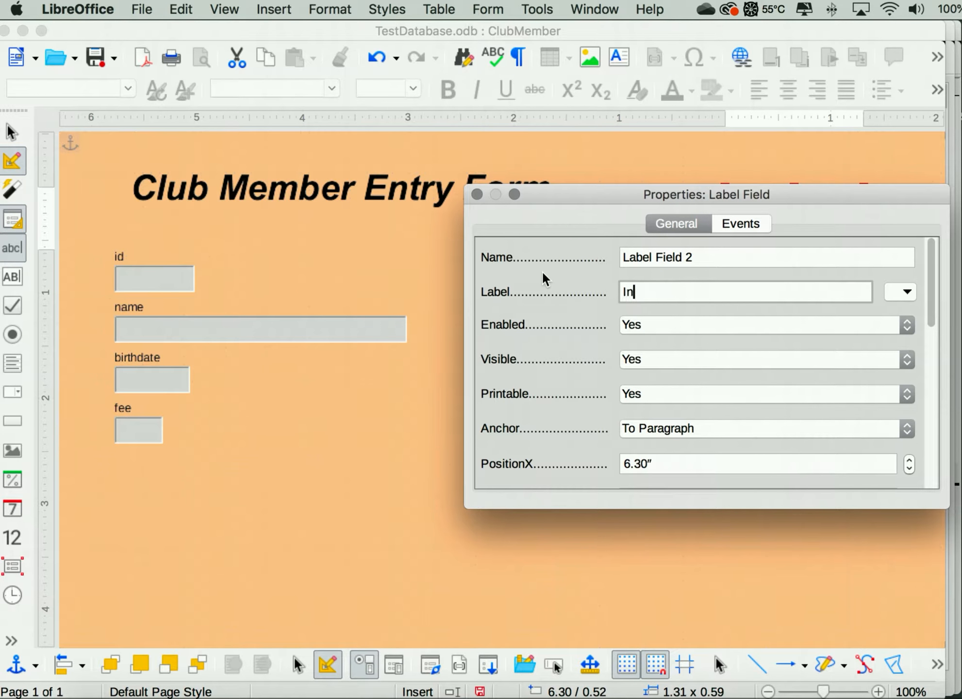
type("structions")
type(": fill all")
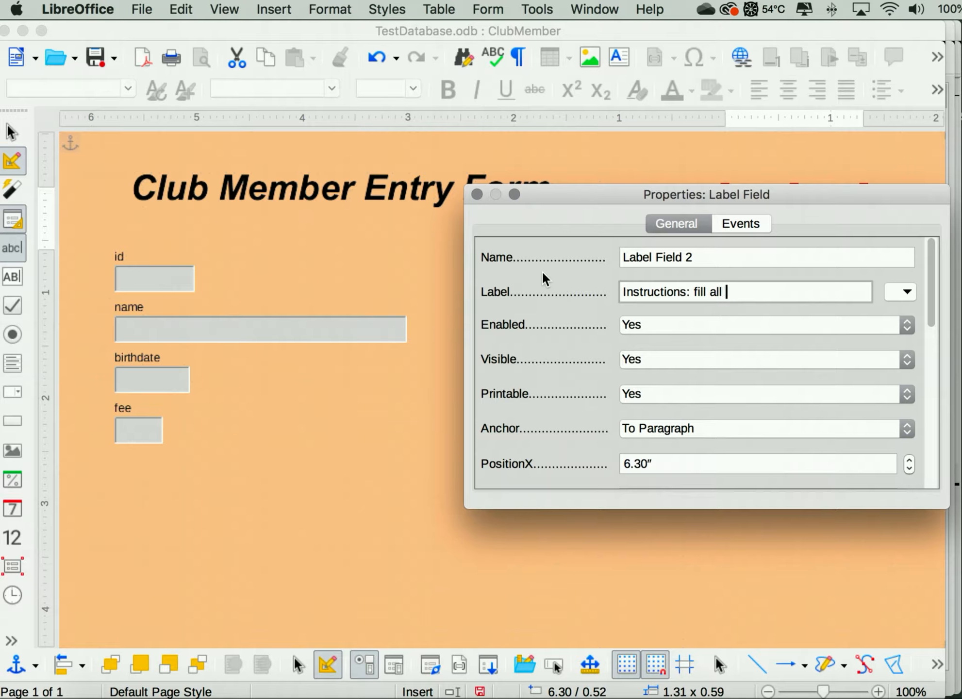
type(" fields except ID")
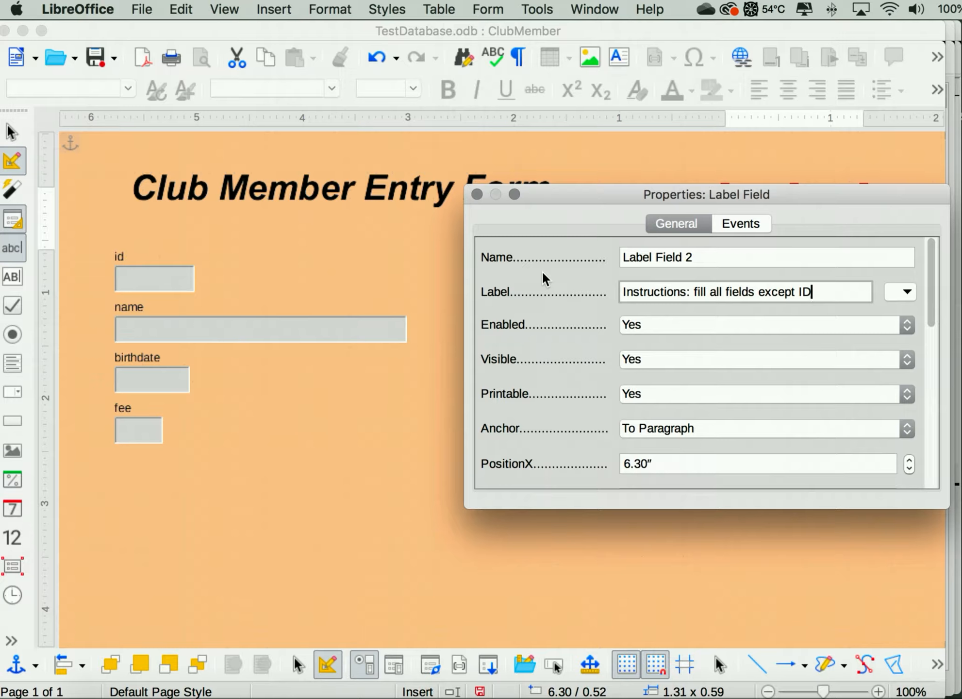
left_click(477, 195)
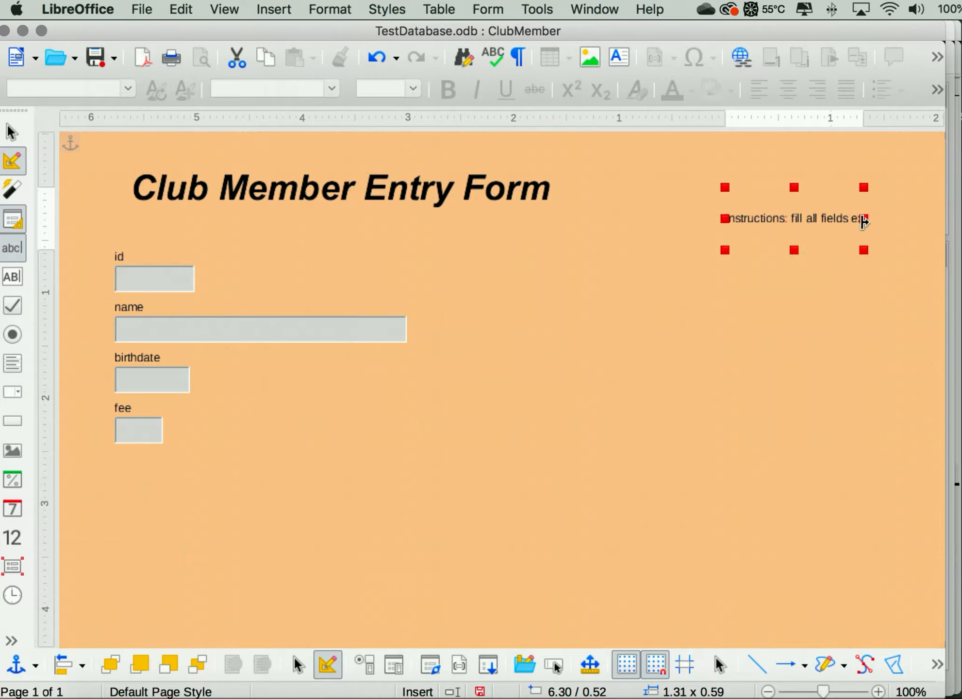
- Enlarge the instructions label on both sides and downward to fit its full text, and deselect it
left_click_drag(864, 219, 892, 220)
left_click_drag(807, 250, 779, 264)
left_click_drag(725, 224, 696, 225)
left_click(772, 327)
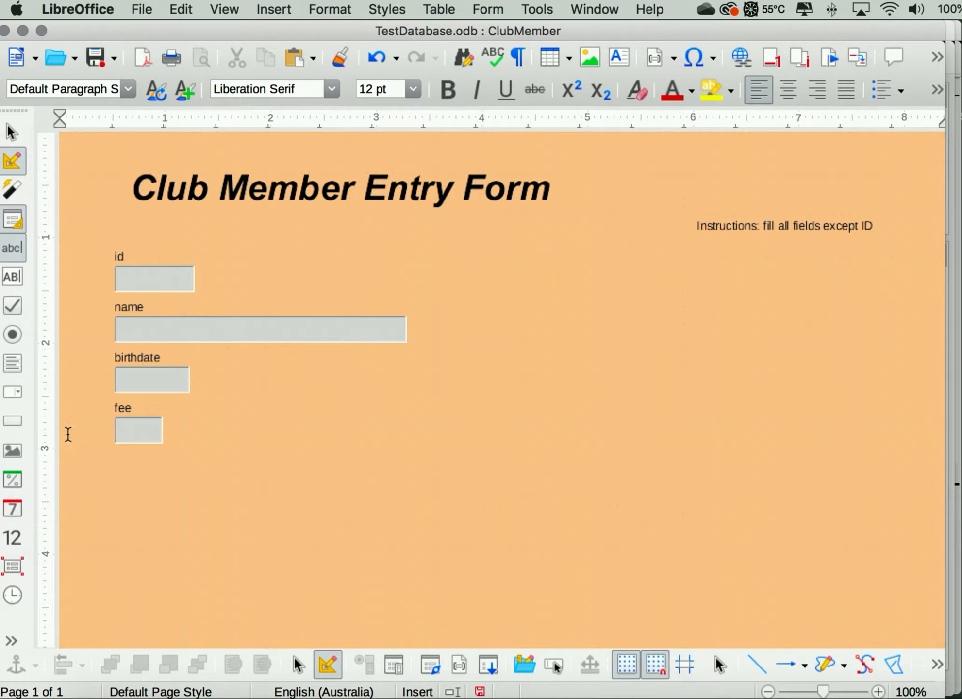
- Ungroup the name label and its text field
left_click(181, 327)
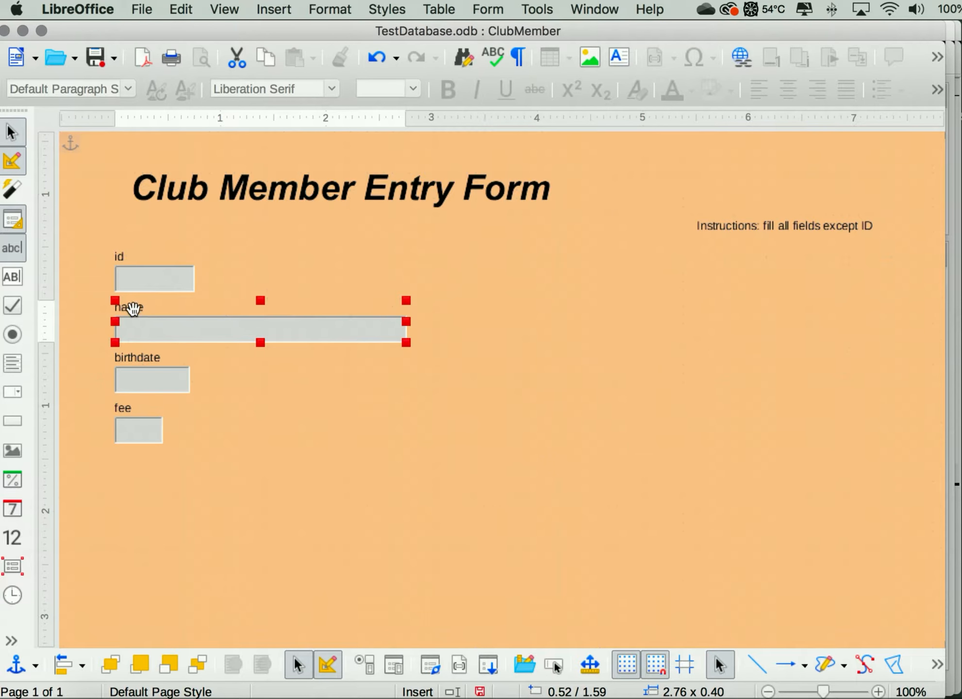
right_click(234, 328)
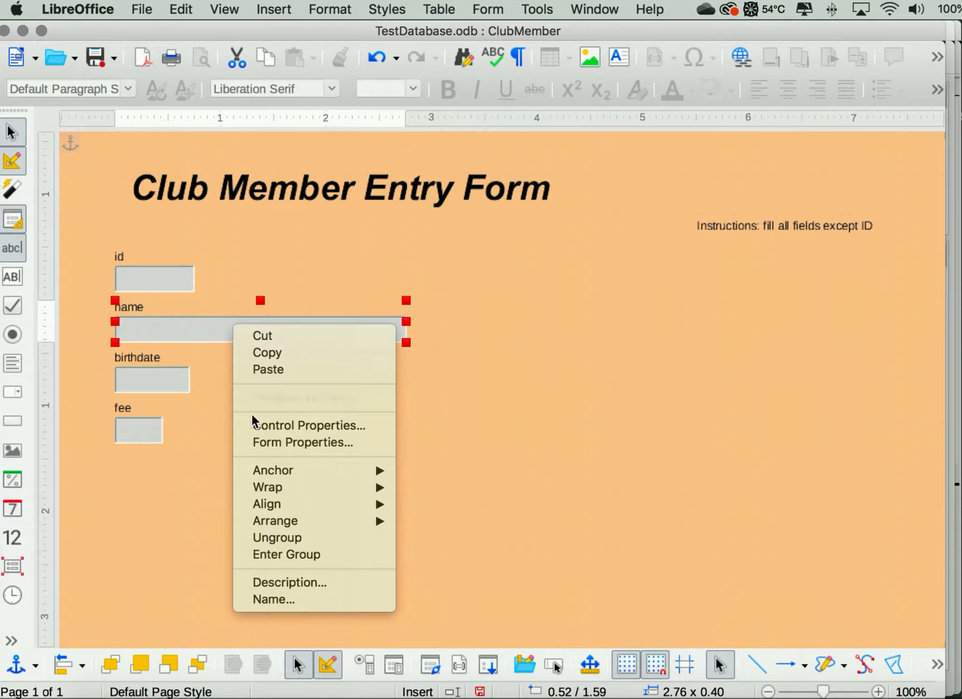
left_click(296, 538)
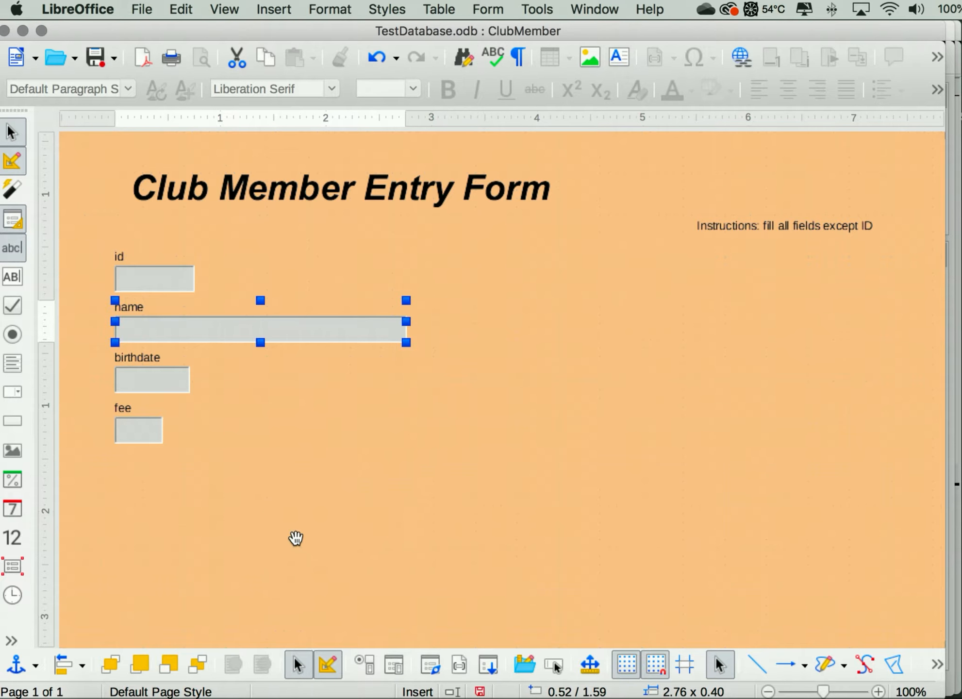
- Make the name text box a required input by setting its Input required property to Yes, and close its properties
left_click(473, 377)
left_click(337, 333)
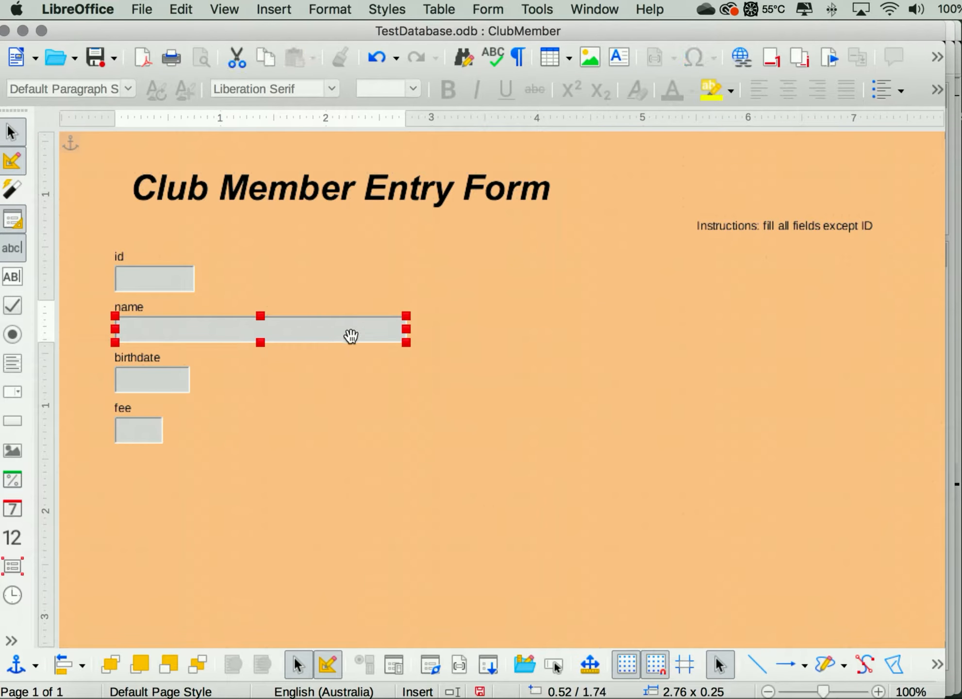
left_click(127, 306)
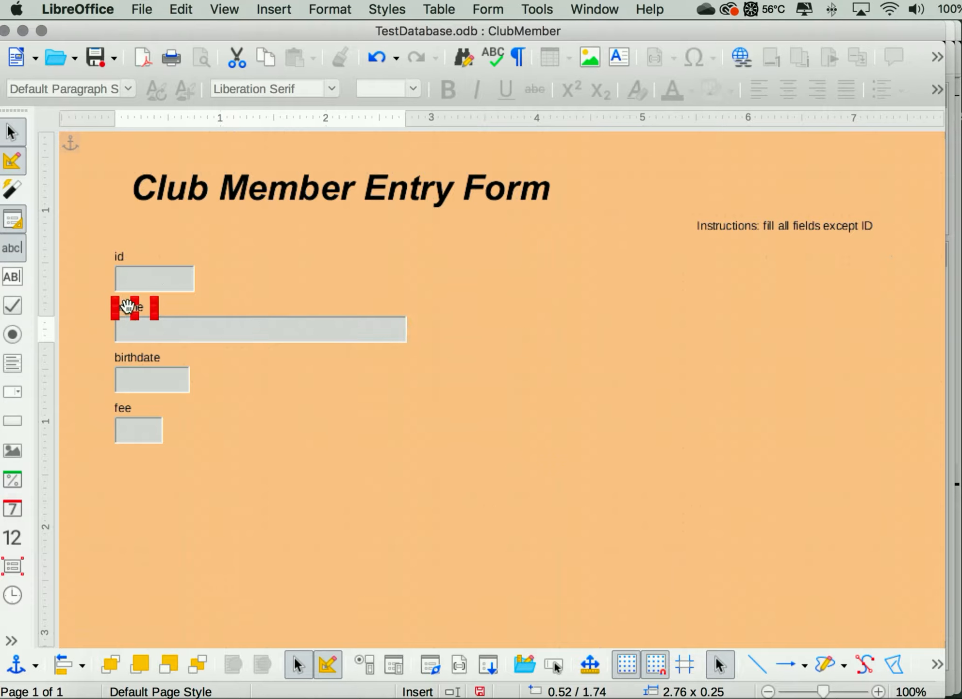
left_click(241, 334)
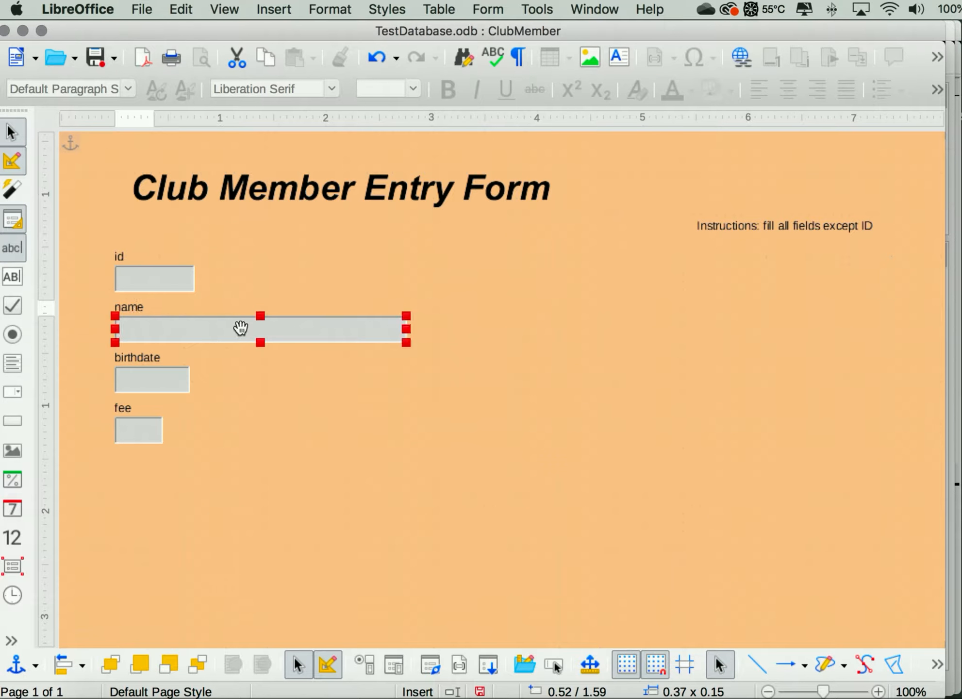
double_click(314, 333)
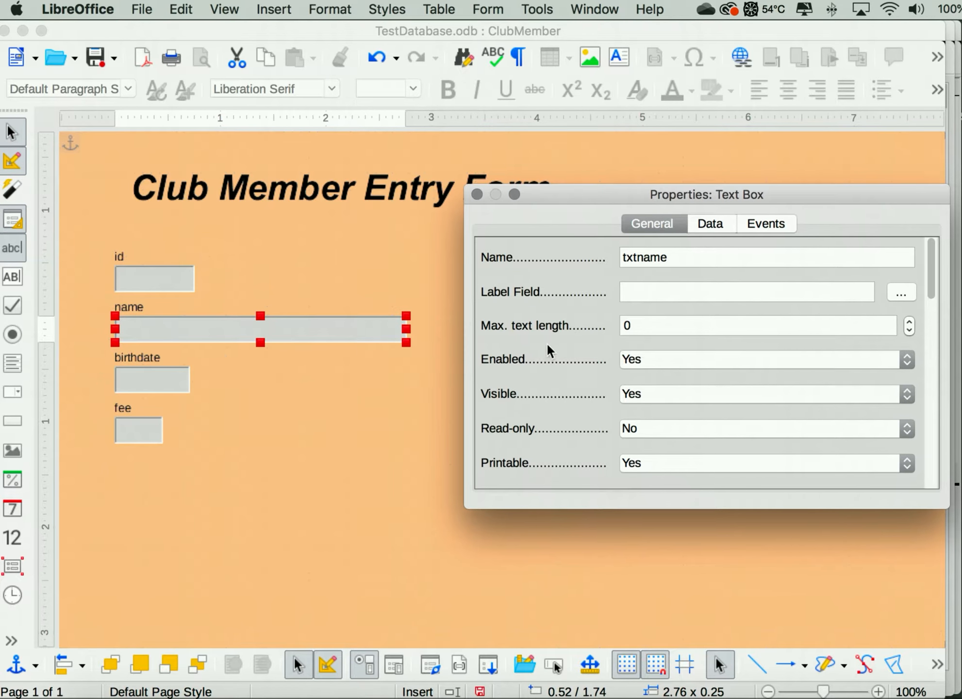
scroll(549, 340, "down", 4)
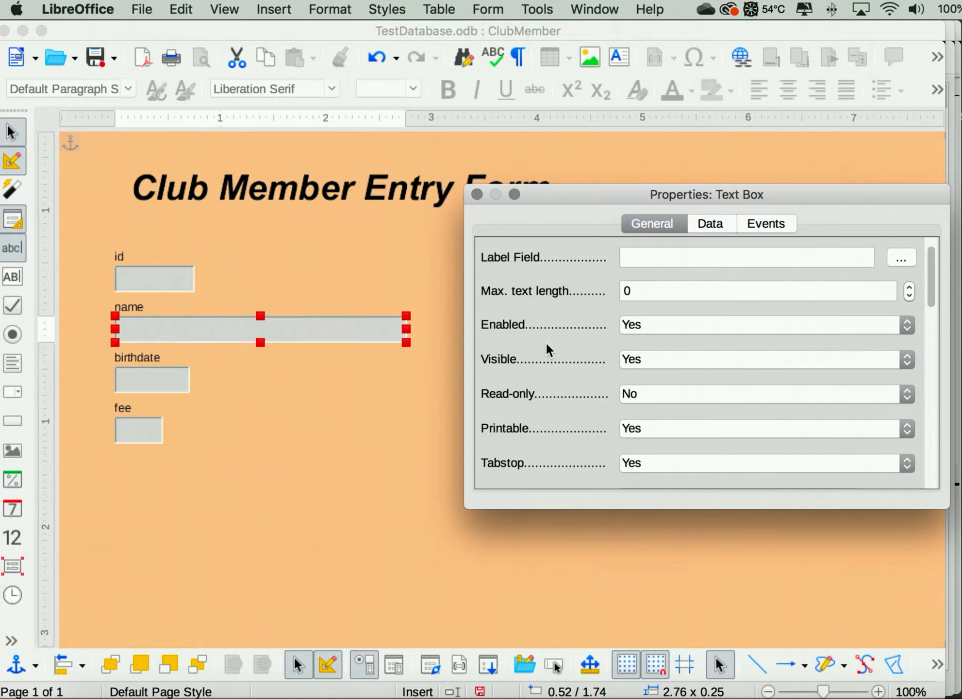
scroll(525, 377, "down", 7)
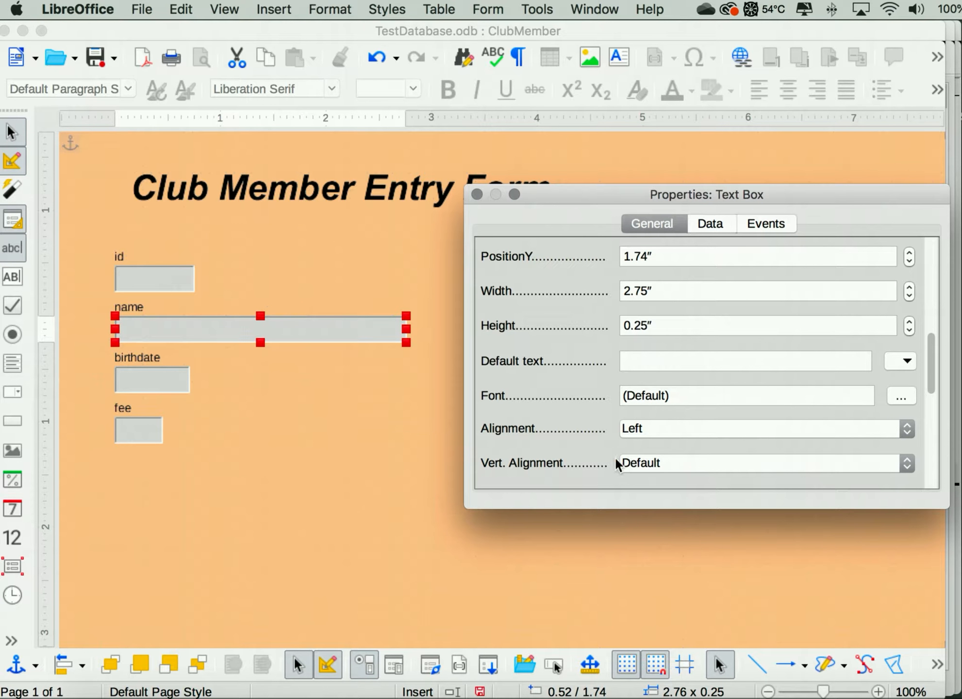
scroll(518, 388, "down", 3)
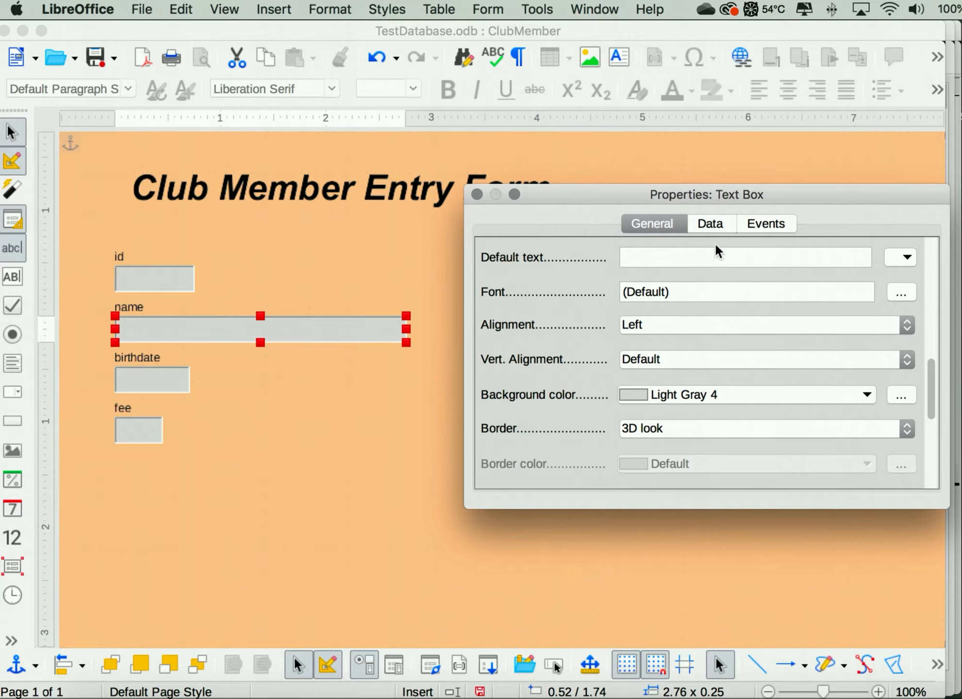
left_click(711, 224)
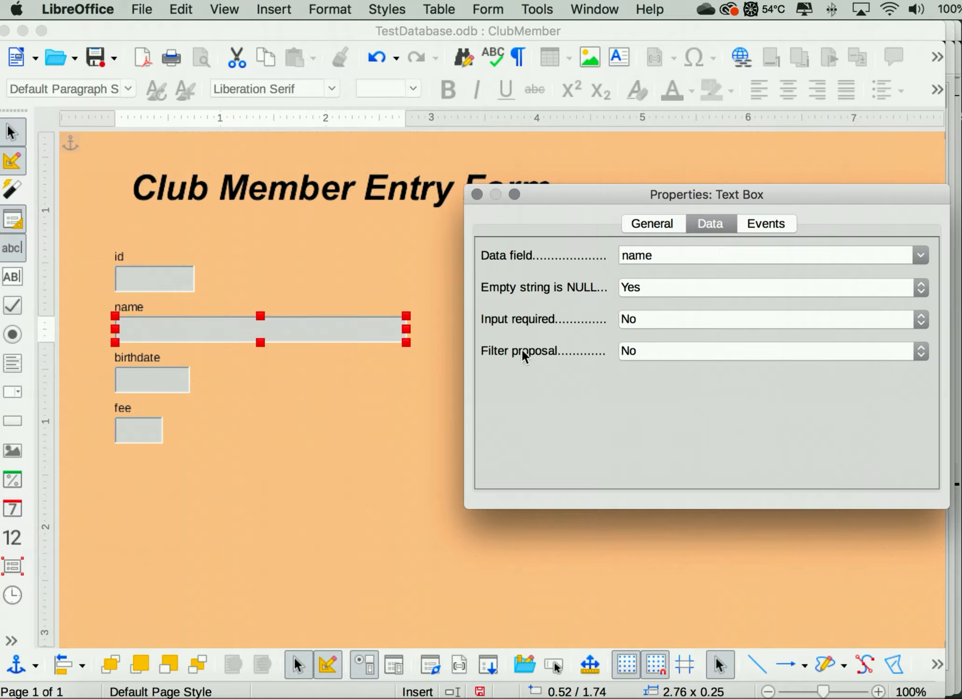
left_click(662, 320)
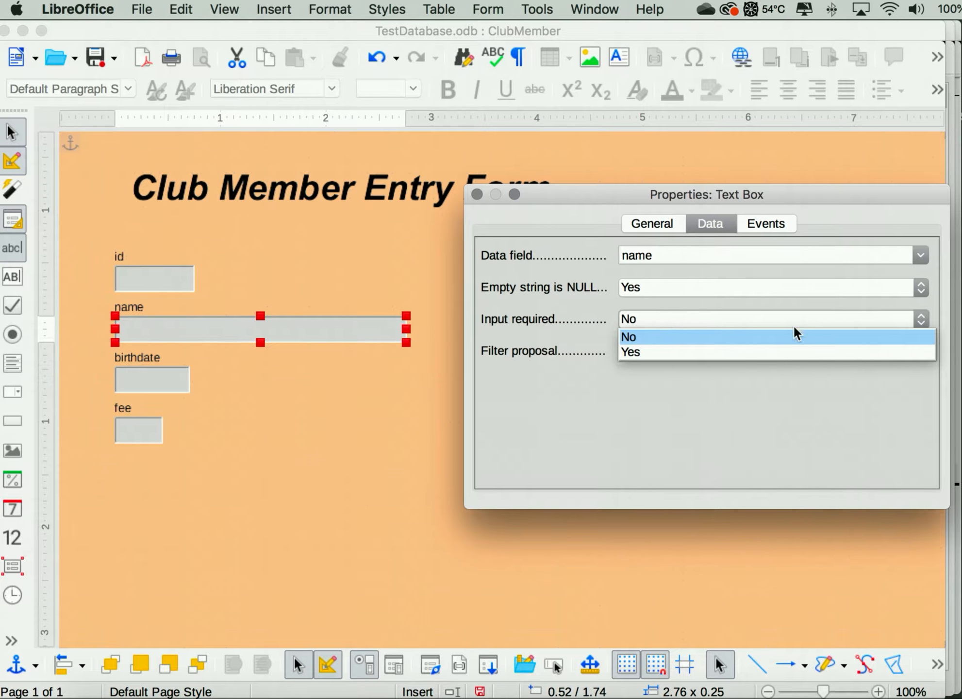
left_click(641, 349)
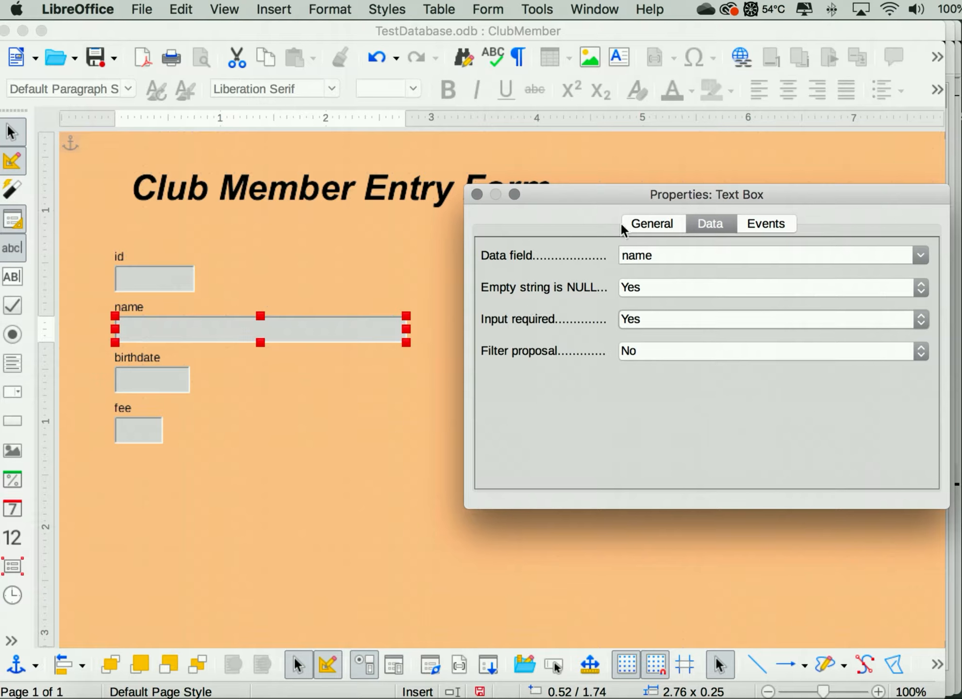
left_click(646, 224)
left_click(477, 195)
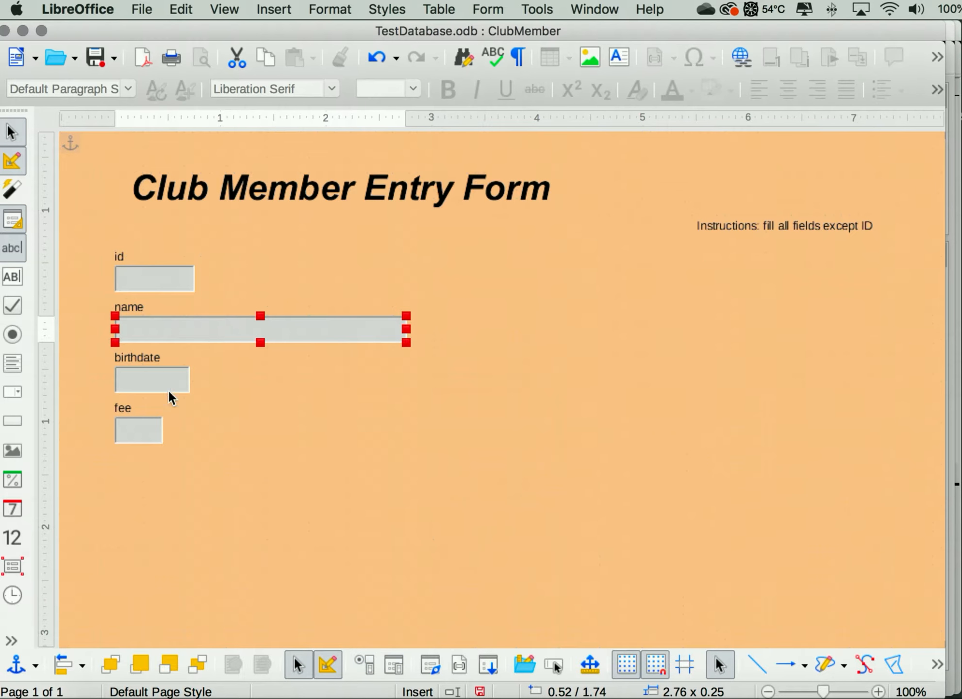
- Ungroup the birthdate label and its field, and delete the birthdate field while keeping the label
left_click(144, 382)
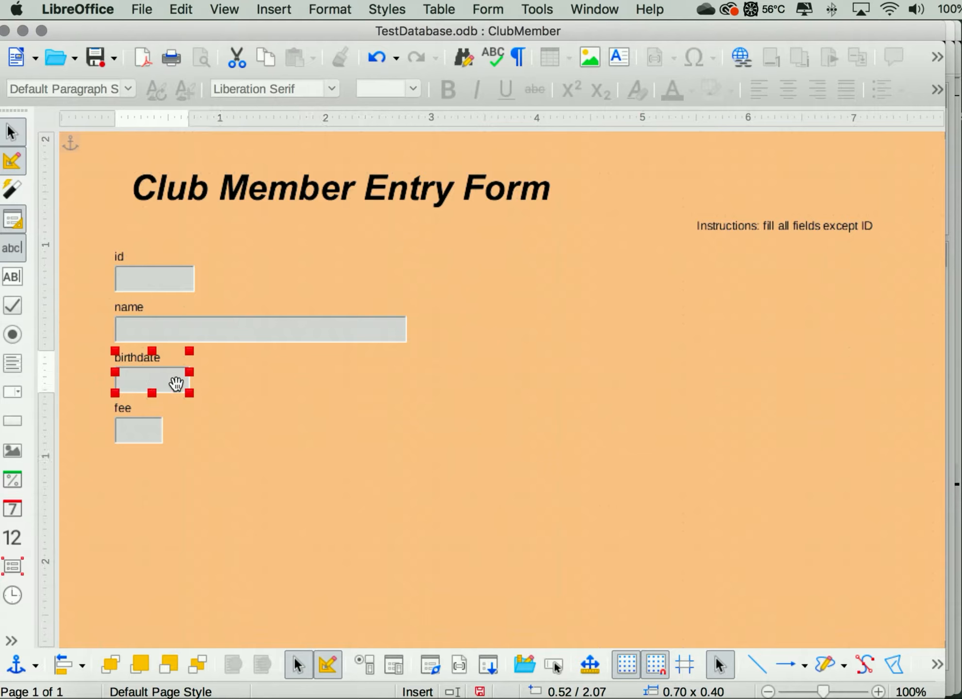
right_click(178, 384)
left_click(235, 590)
left_click(307, 483)
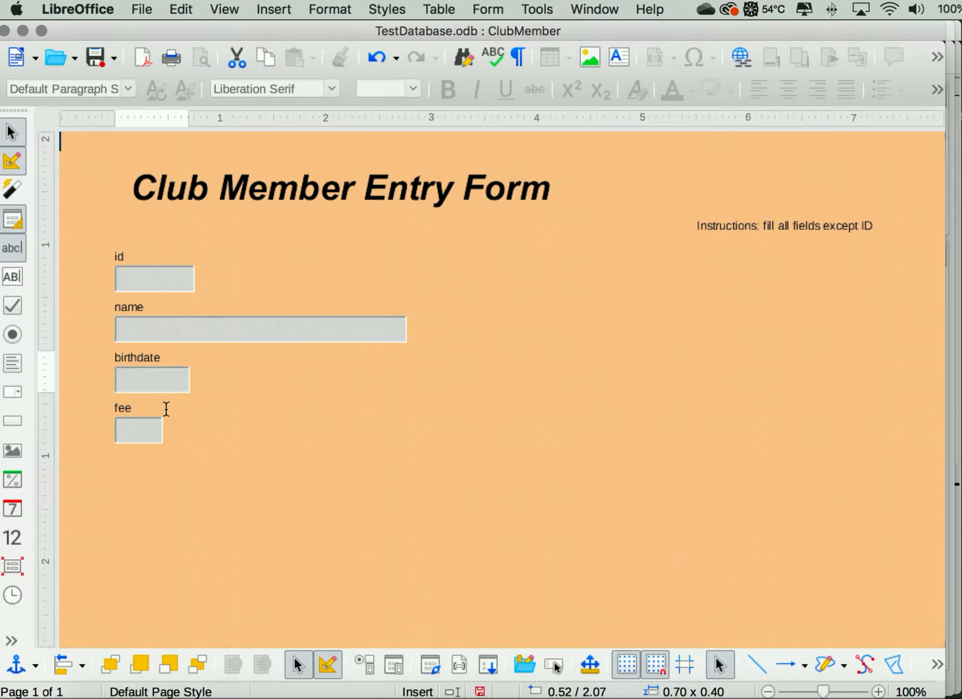
left_click(145, 378)
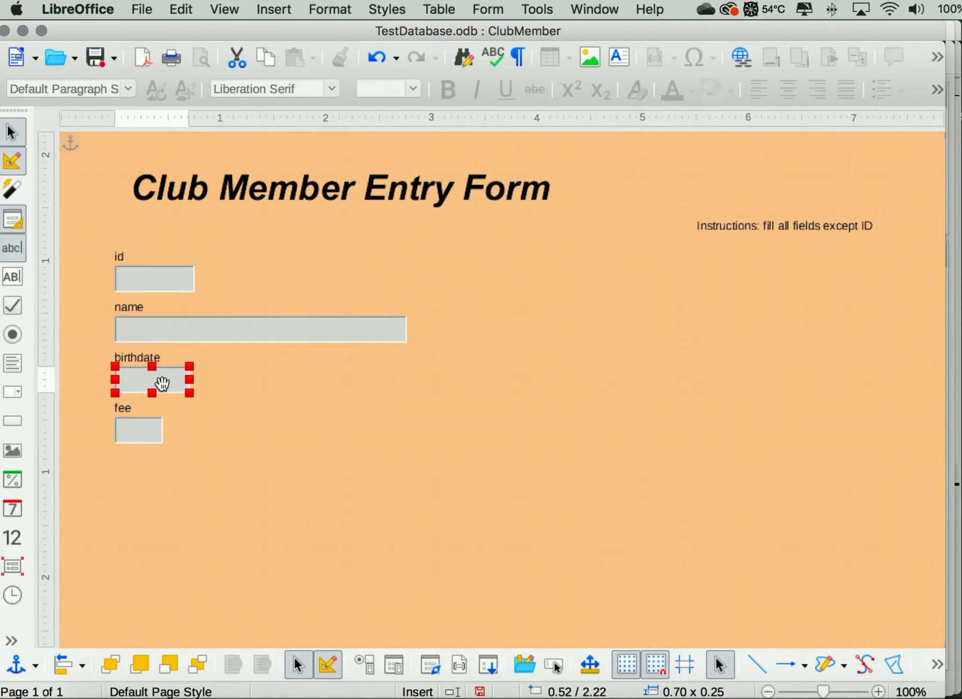
key("Delete")
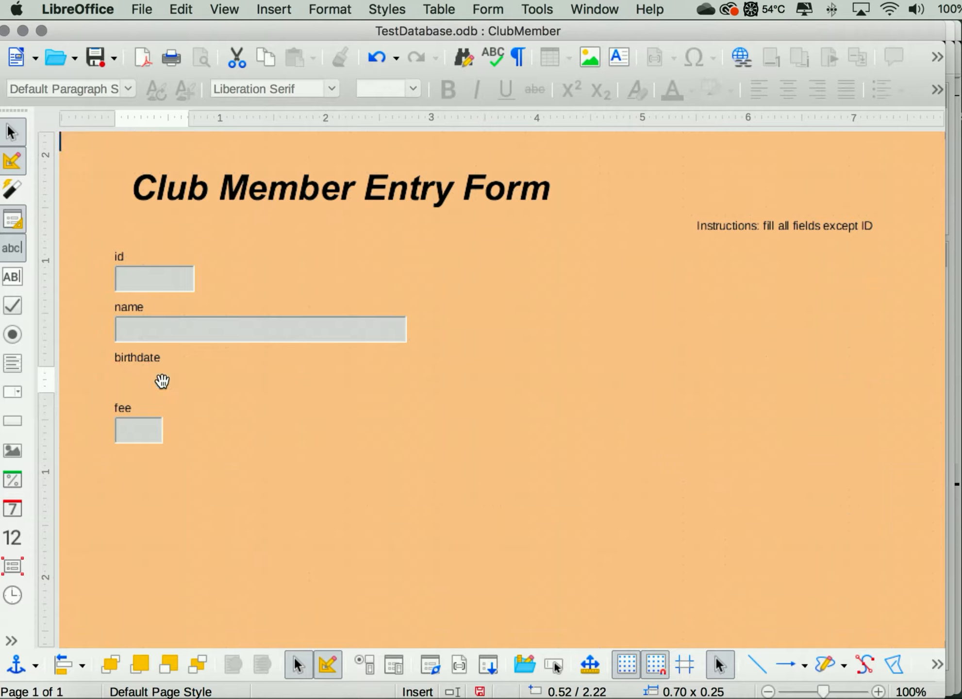
- Draw a date field about 1.25 x 0.26 inches under the birthdate label and deselect it
left_click(13, 509)
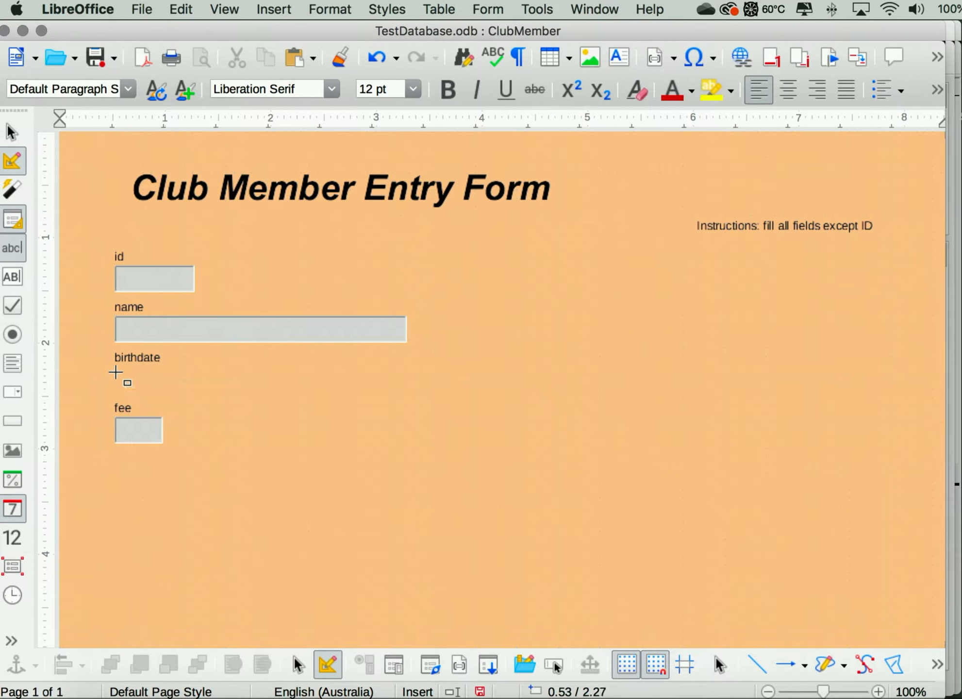
left_click_drag(115, 374, 213, 395)
left_click(249, 419)
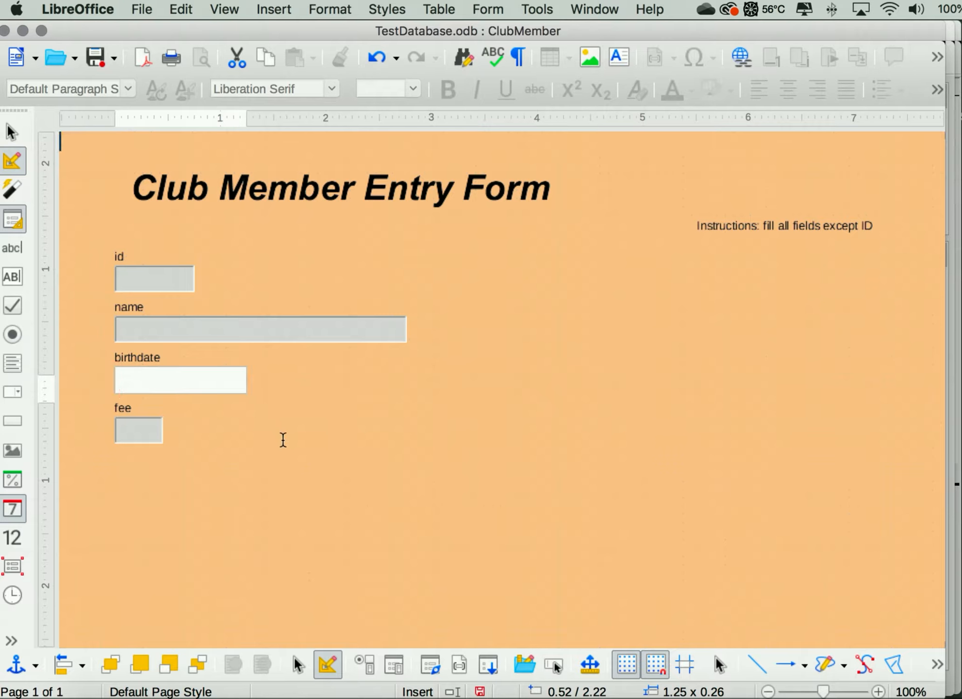
- Open the properties of the new date field under birthdate and bring its date settings into view
double_click(184, 383)
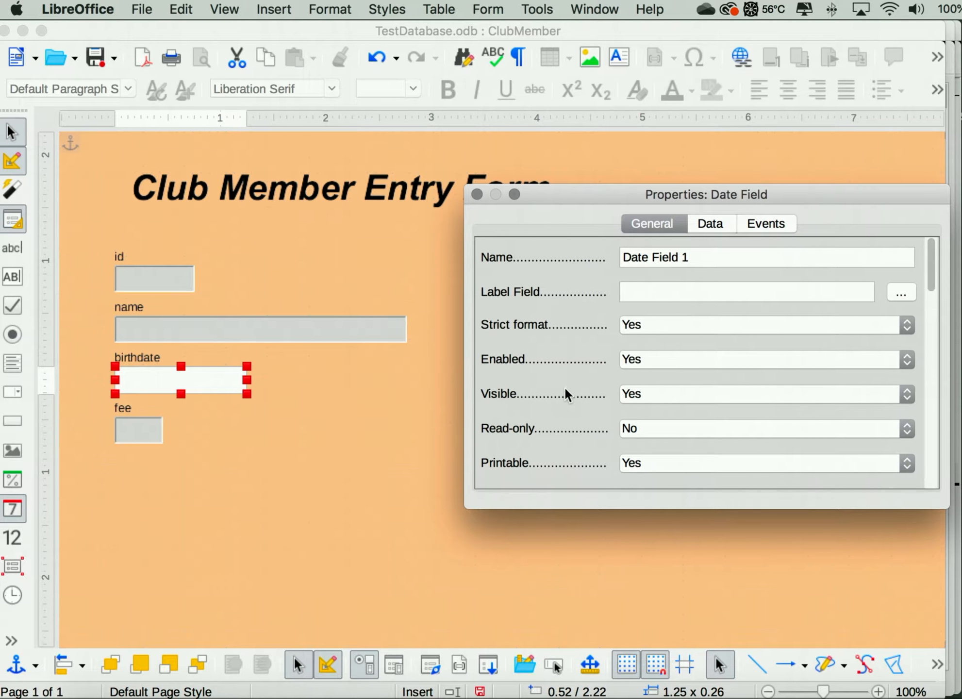
scroll(564, 386, "down", 4)
scroll(558, 384, "down", 3)
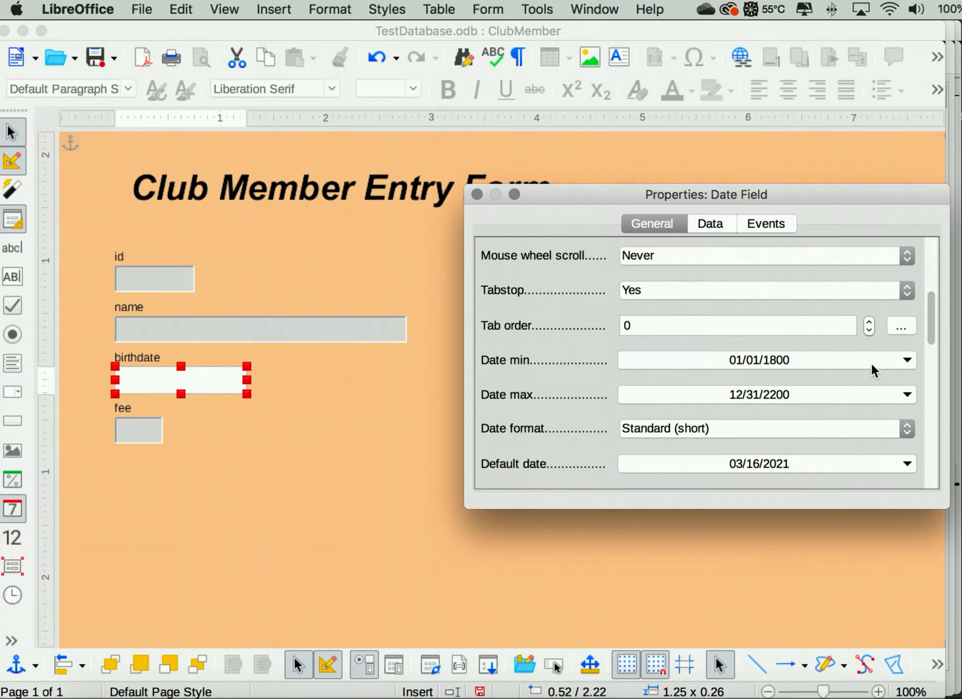
left_click(900, 357)
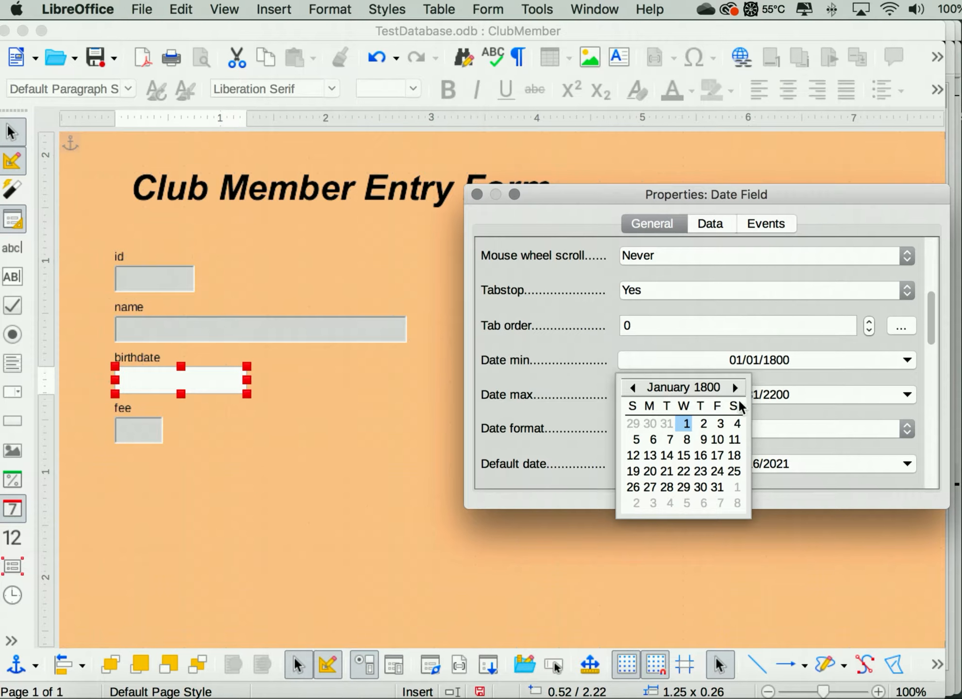
left_click(737, 388)
left_click(801, 355)
left_click(840, 361)
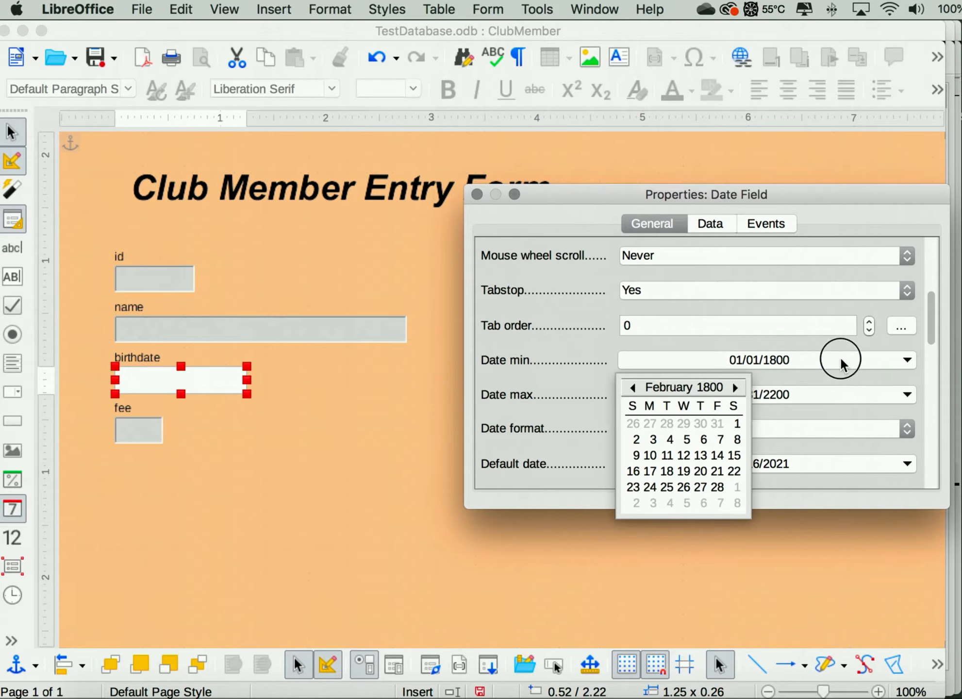
left_click(724, 388)
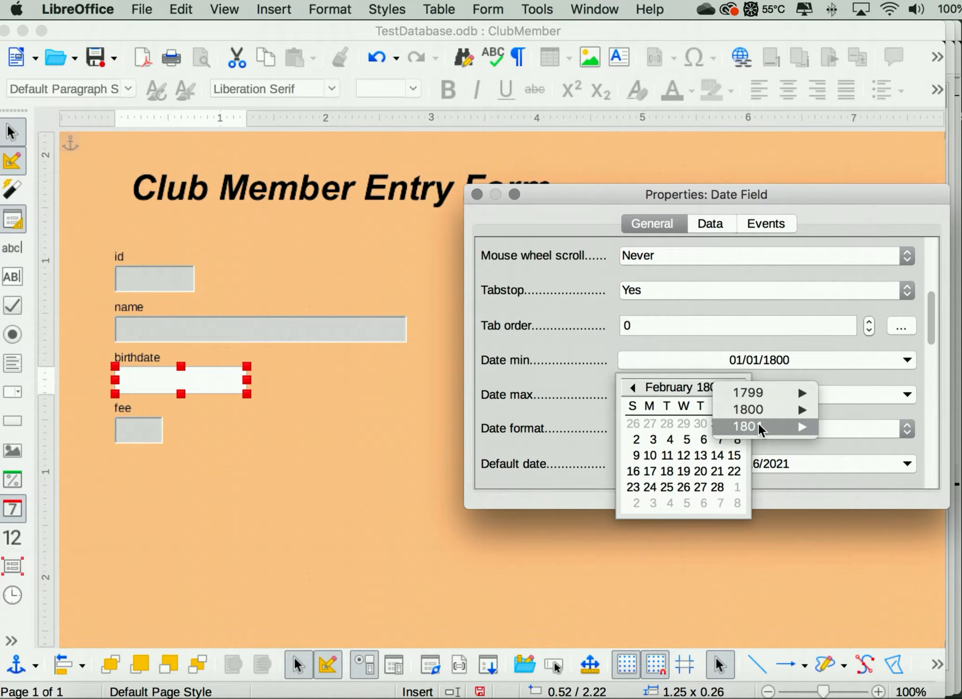
mouse_move(760, 427)
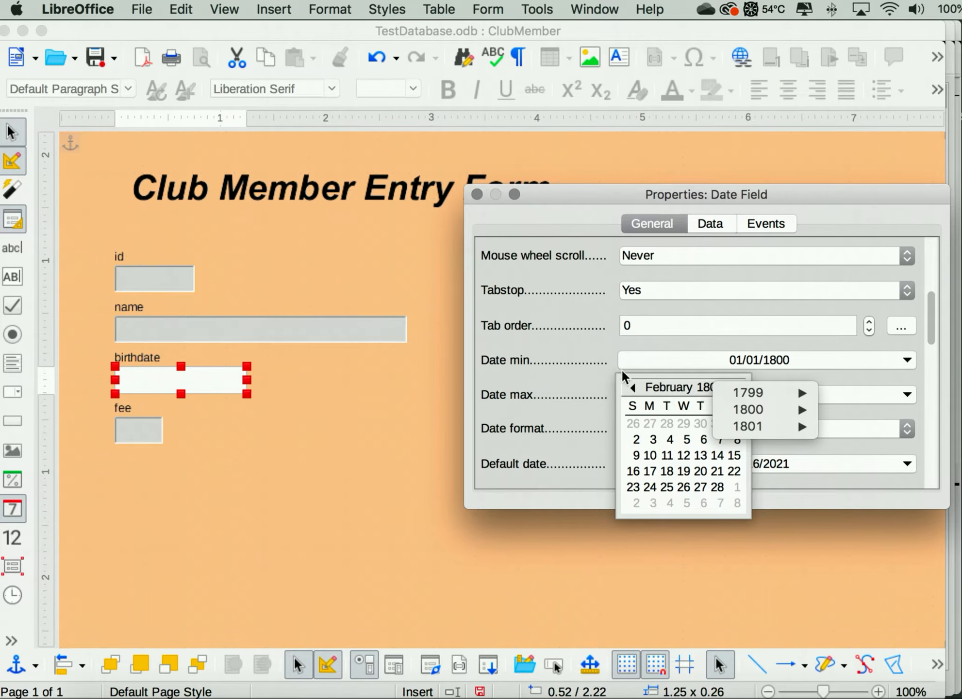
left_click(574, 372)
left_click(721, 388)
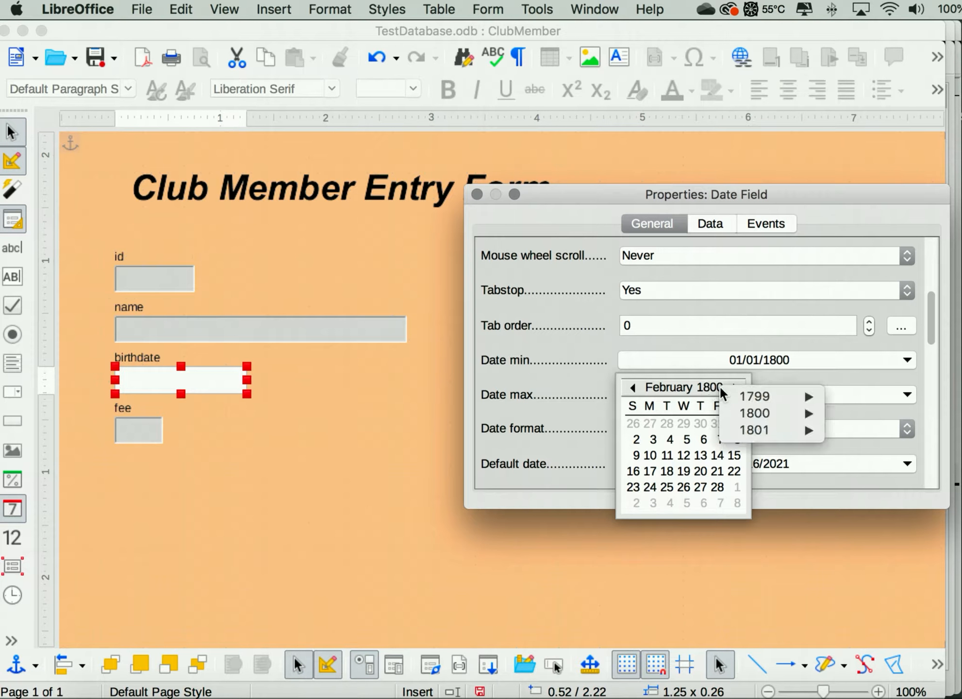
left_click(3, 352)
left_click(1, 360)
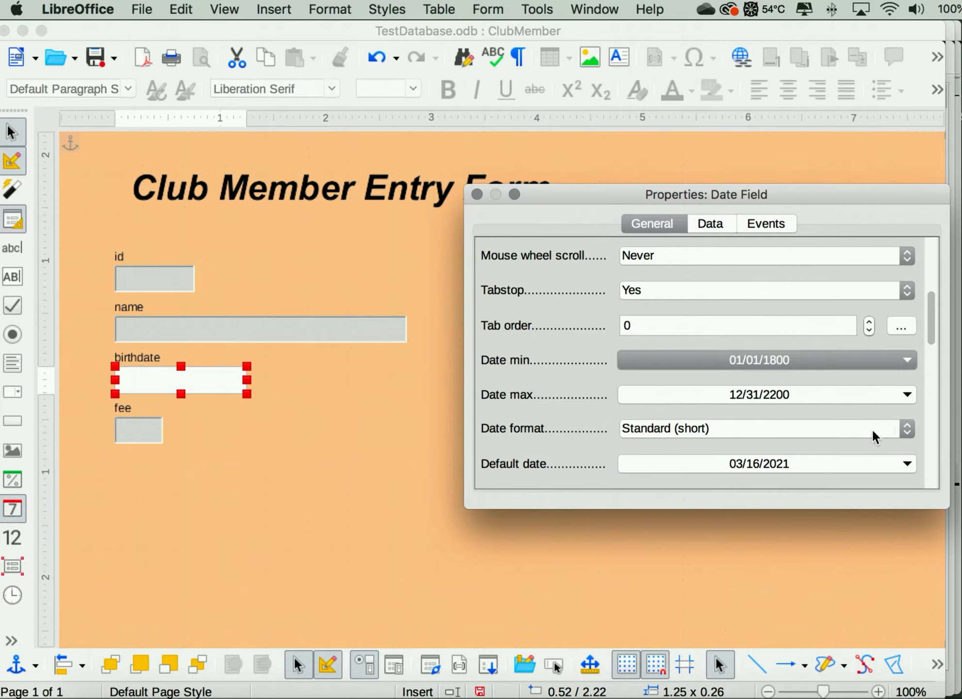
left_click(908, 394)
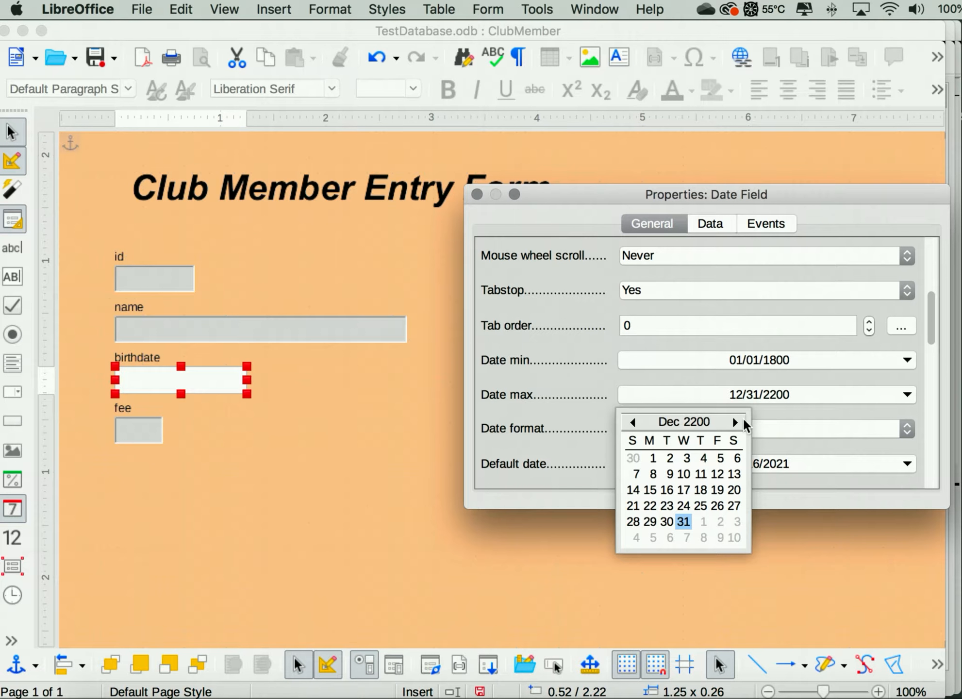
left_click(690, 421)
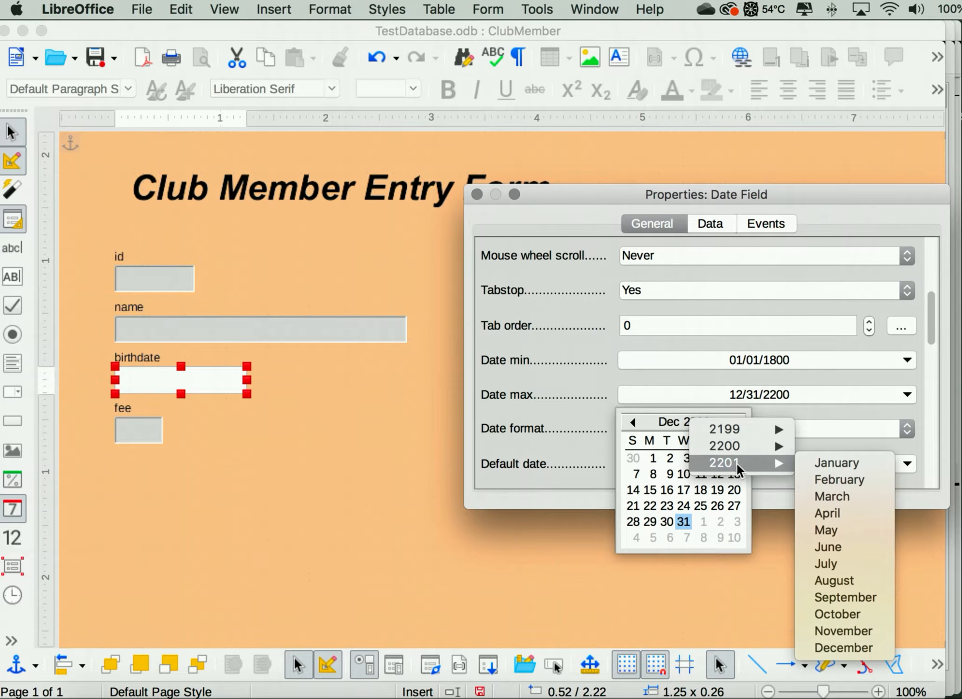
mouse_move(727, 436)
left_click(559, 379)
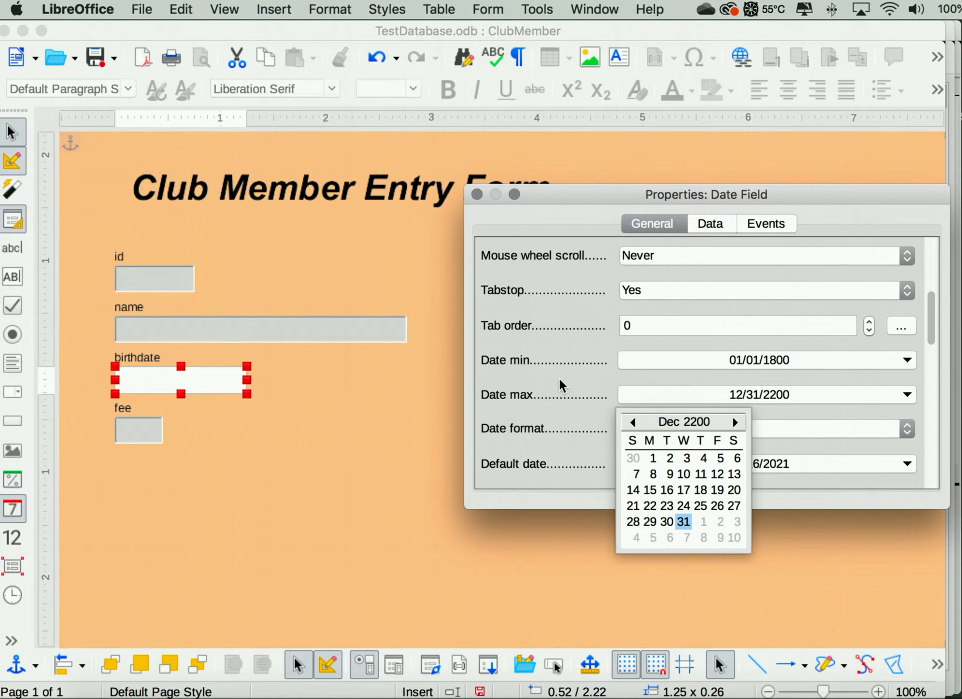
left_click(559, 376)
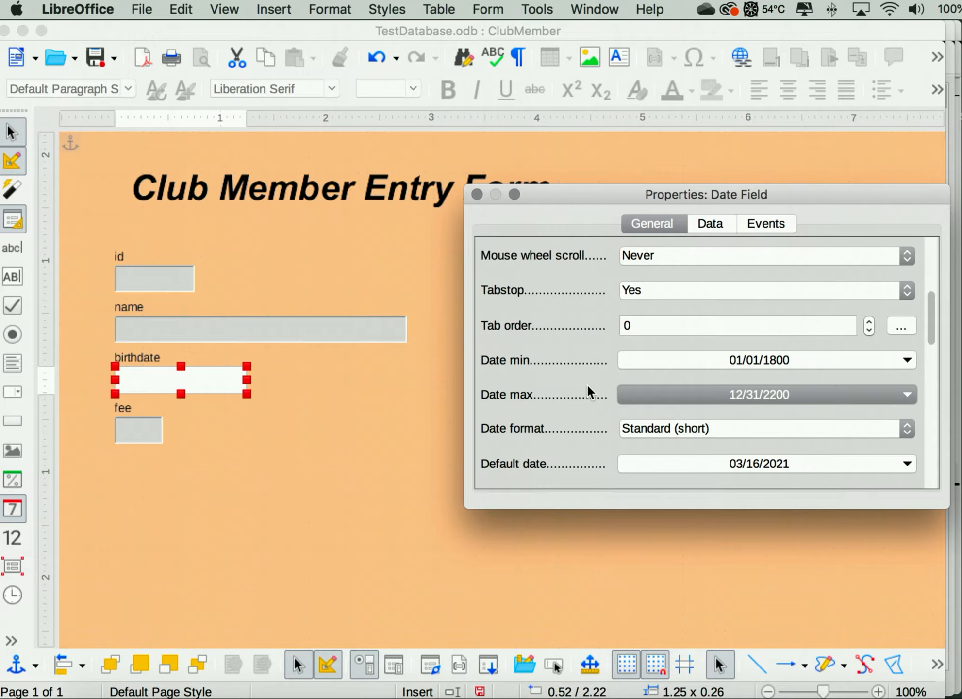
- Set the date format of the birthdate date field to DD/MM/YYYY
left_click(650, 427)
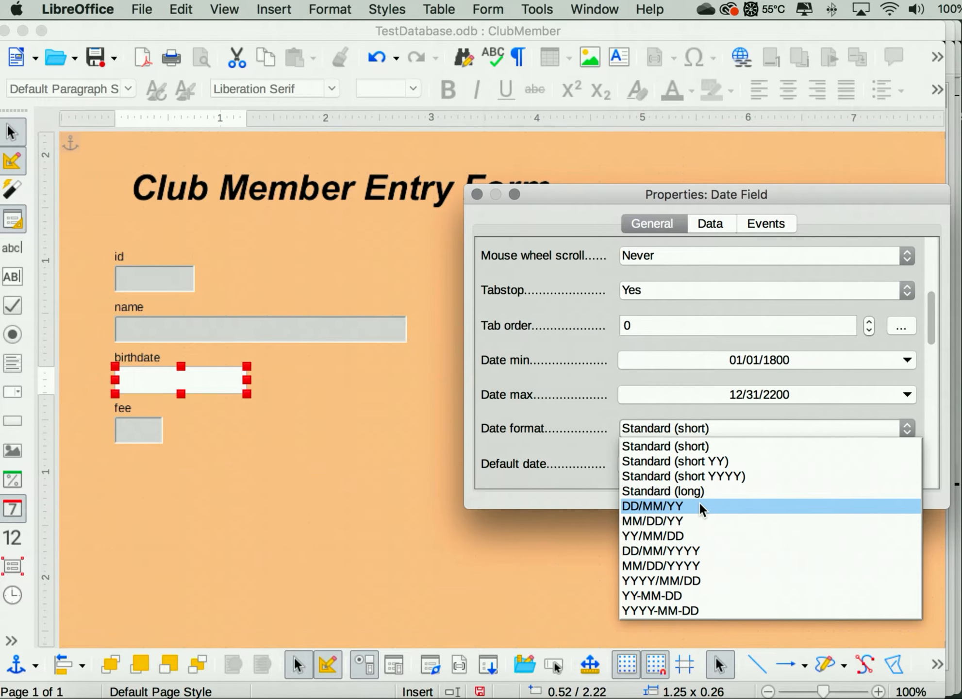
left_click(693, 550)
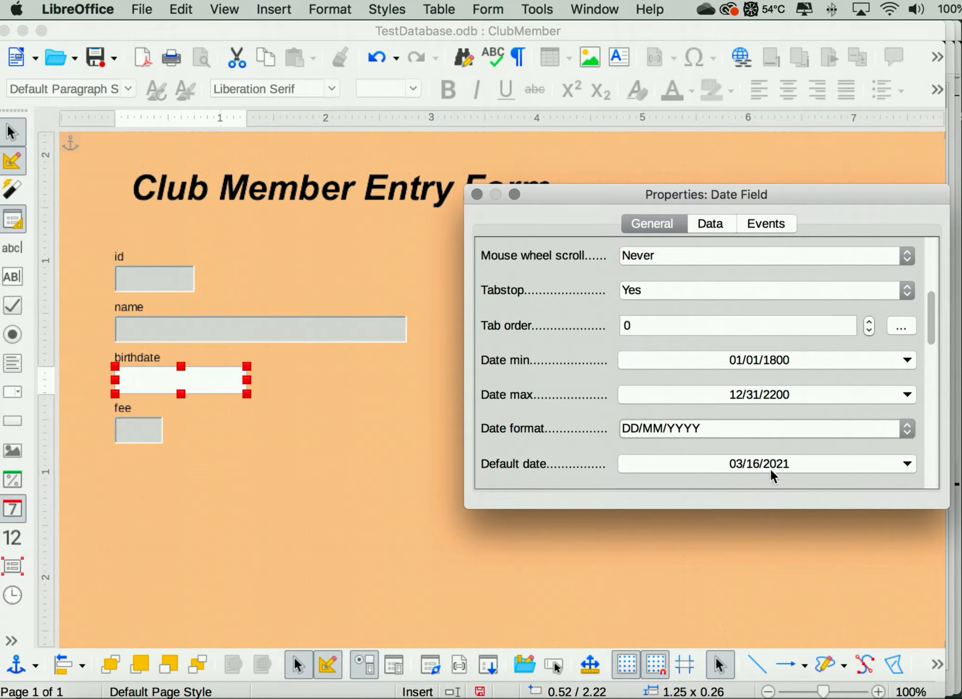
- Enable the dropdown option for the birthdate date field, close its properties and deselect the field
scroll(513, 383, "down", 3)
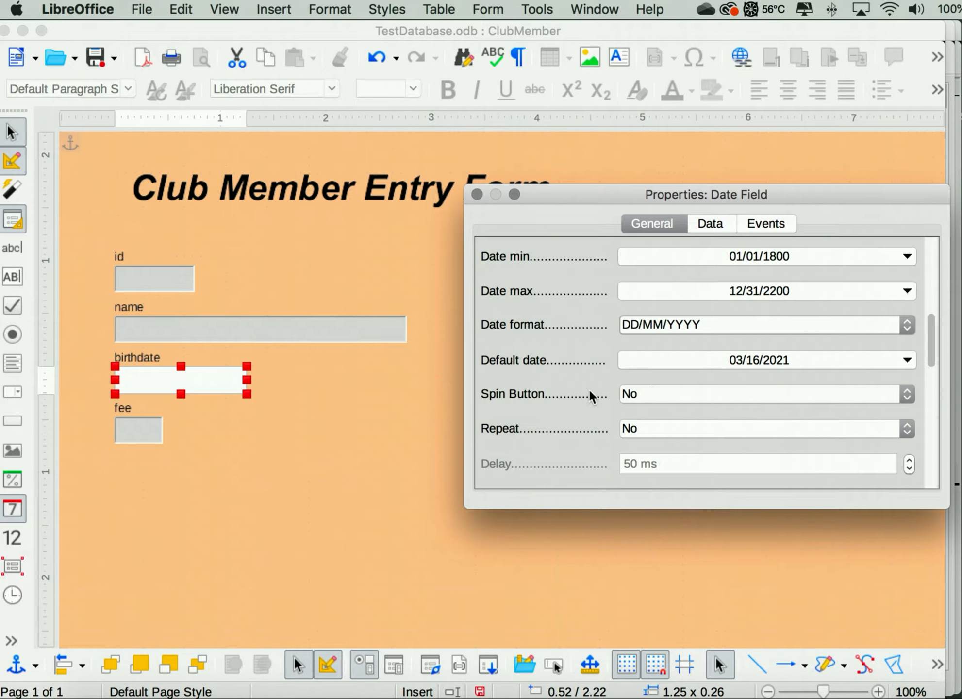
scroll(589, 393, "down", 6)
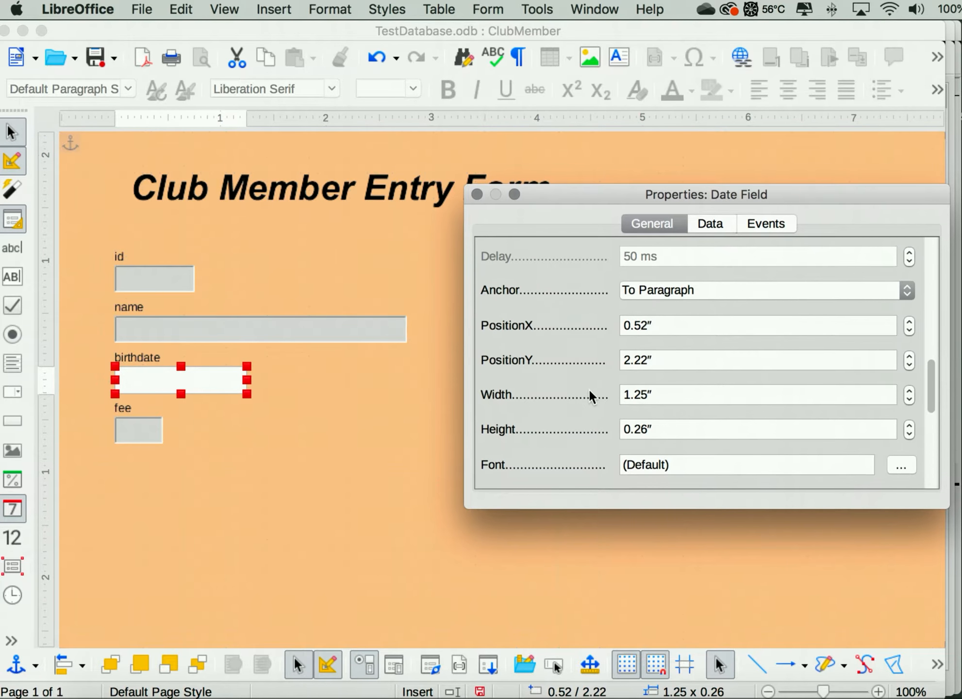
scroll(590, 393, "down", 7)
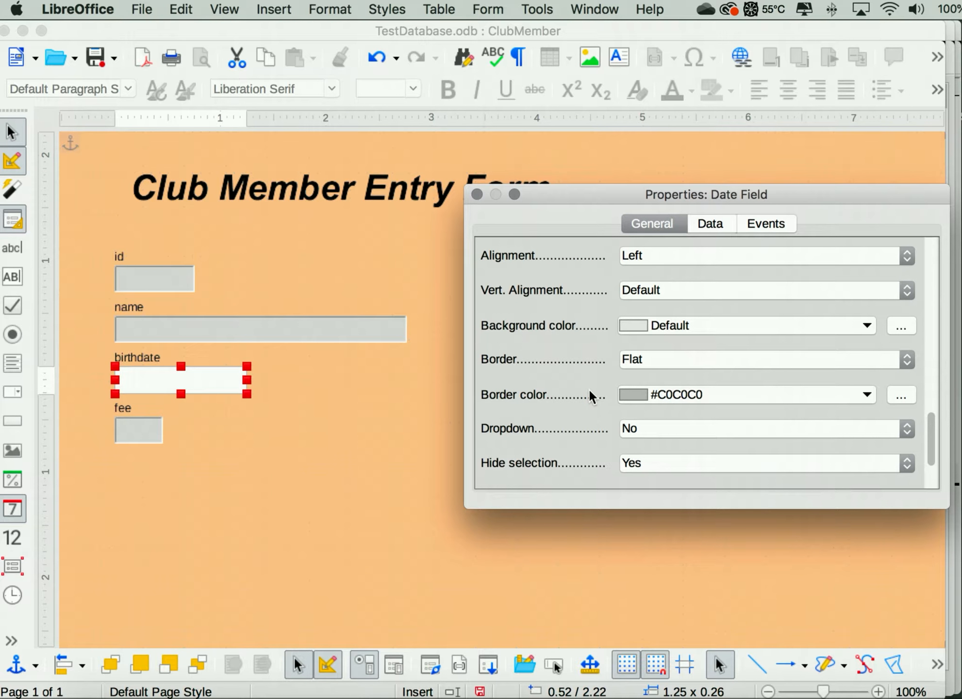
scroll(589, 388, "down", 1)
left_click(639, 394)
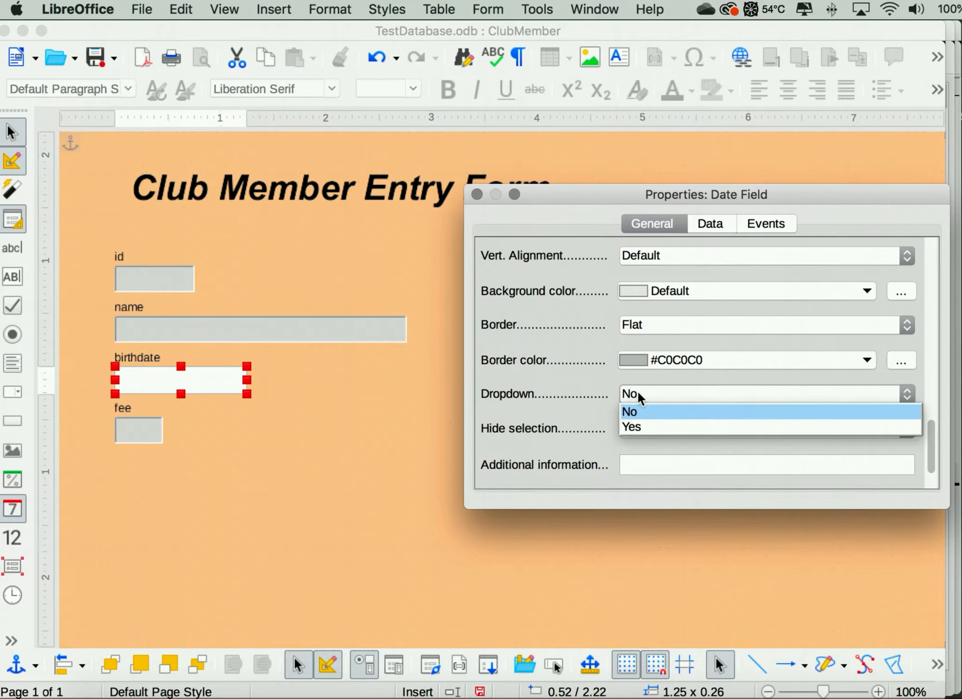
left_click(640, 423)
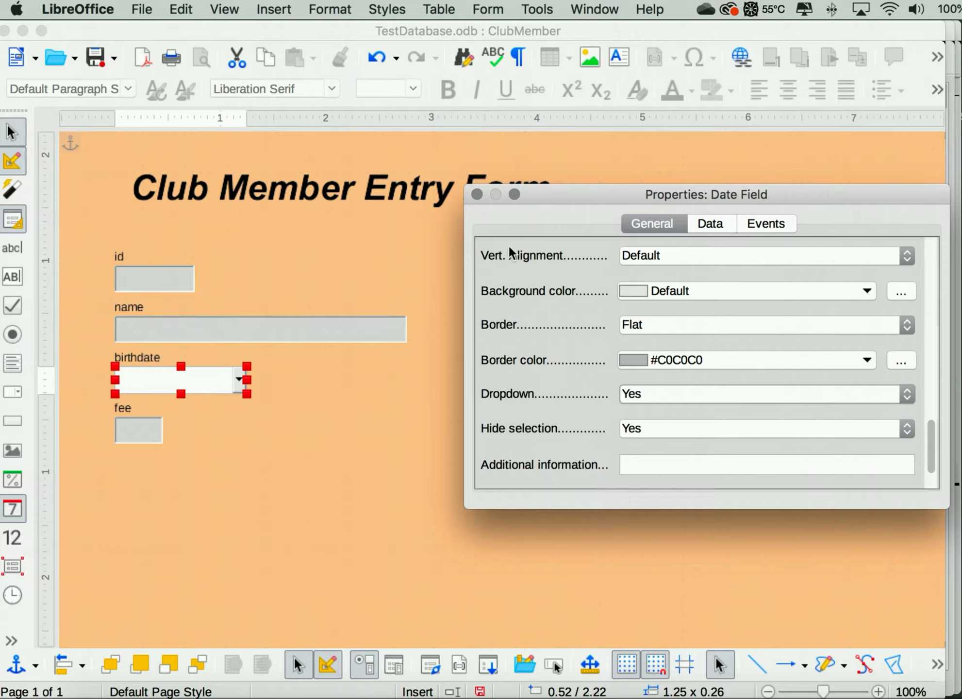
left_click(478, 194)
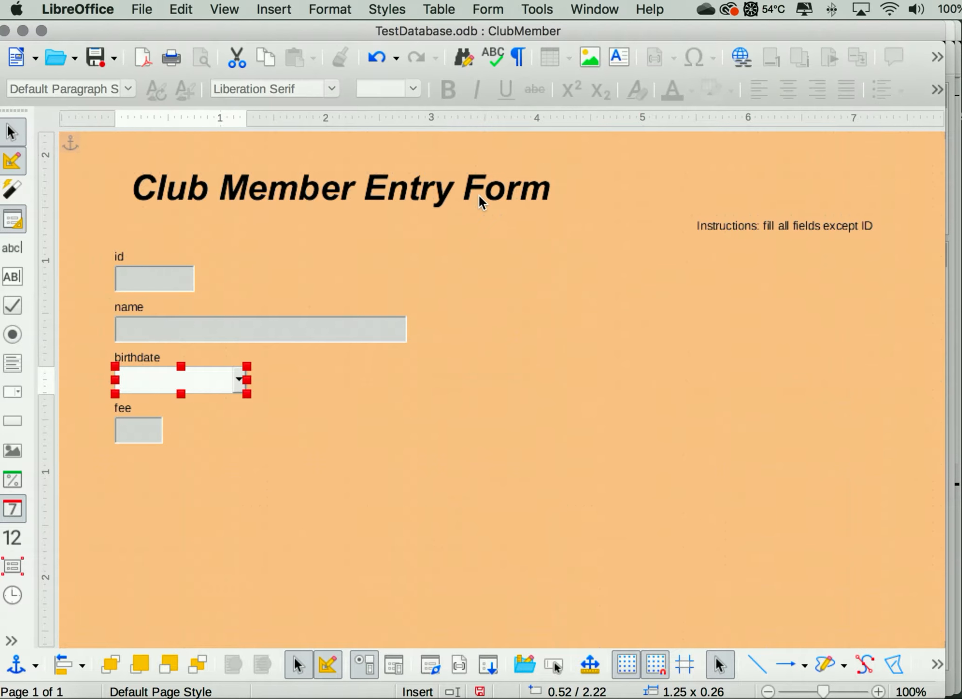
left_click(334, 417)
left_click(237, 377)
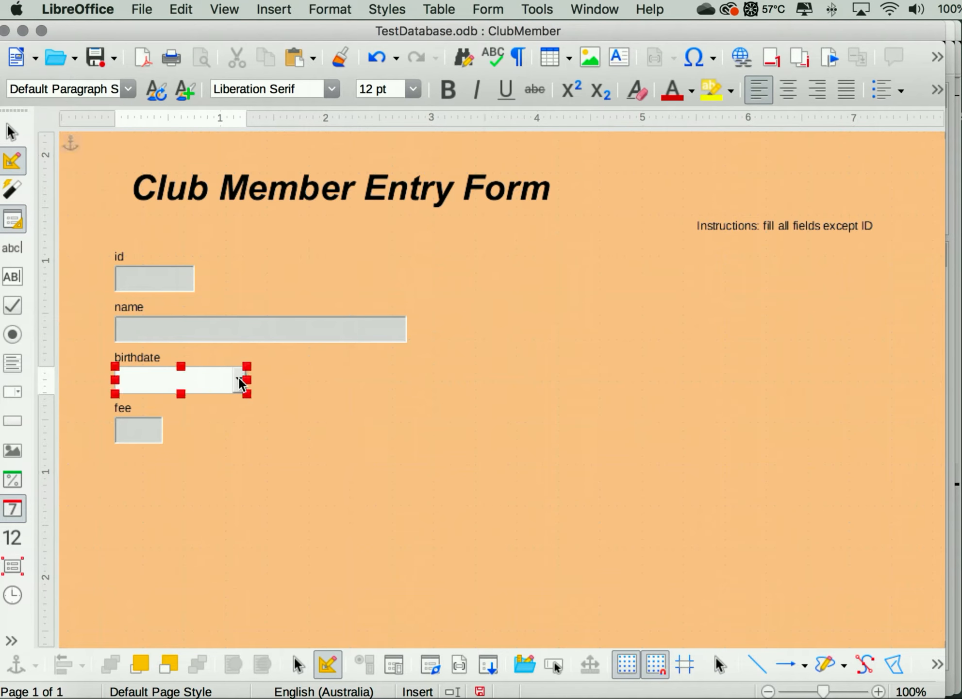
left_click(301, 407)
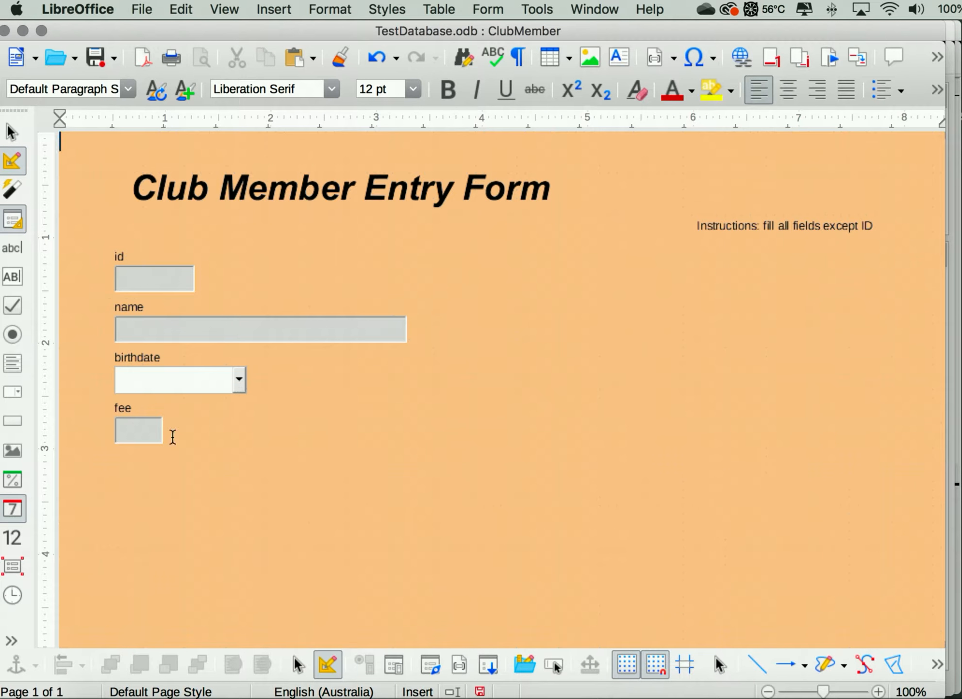
- Ungroup the fee label and its field, and widen the fee field to about 1.25 inches to match the birthdate field
left_click(133, 432)
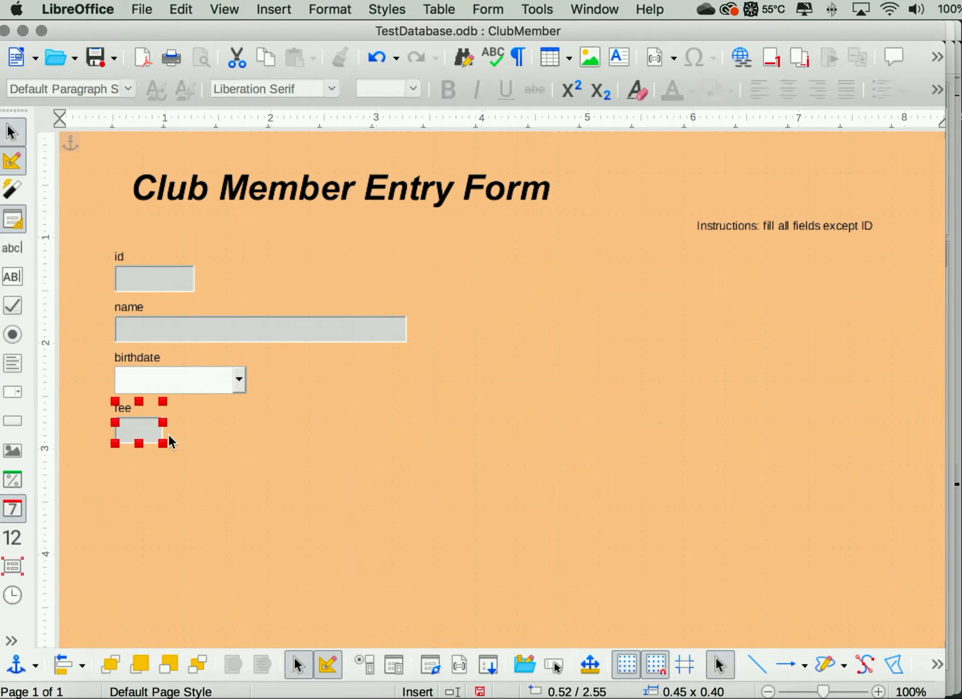
right_click(139, 432)
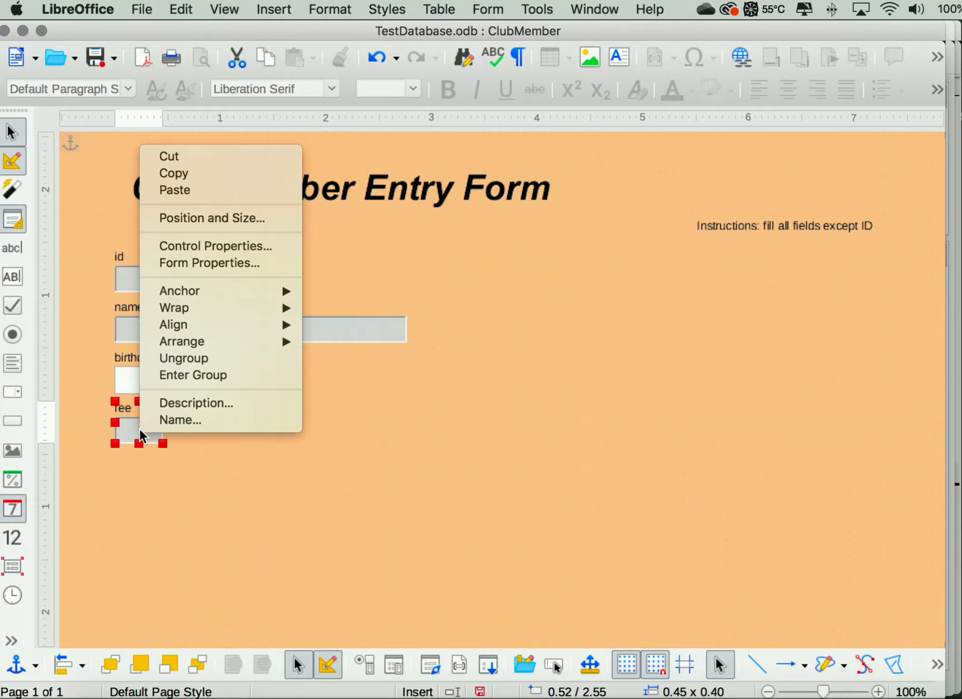
left_click(206, 358)
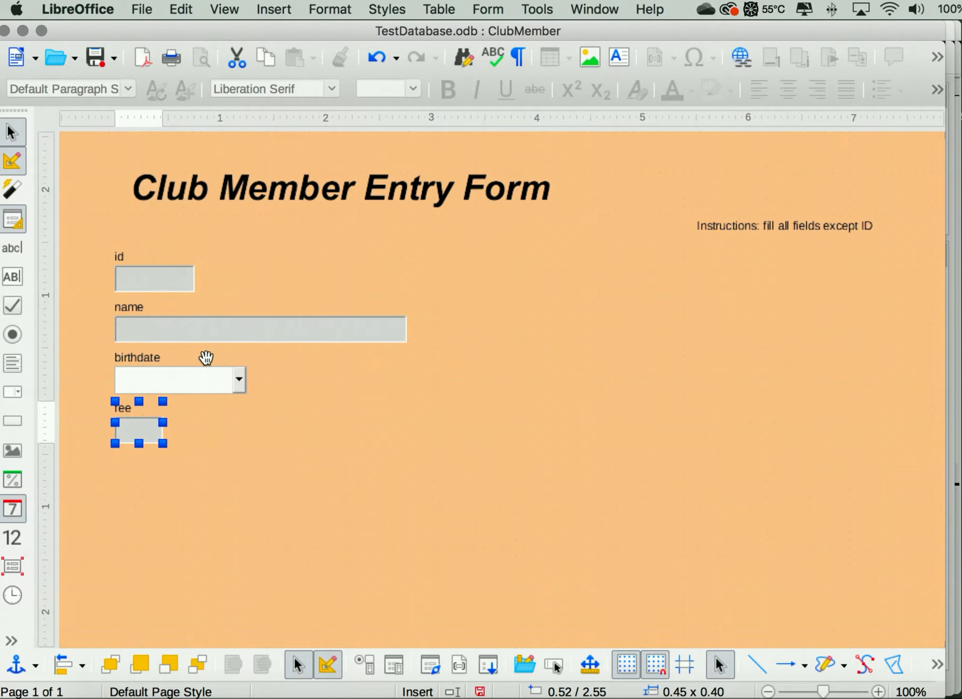
left_click(142, 432)
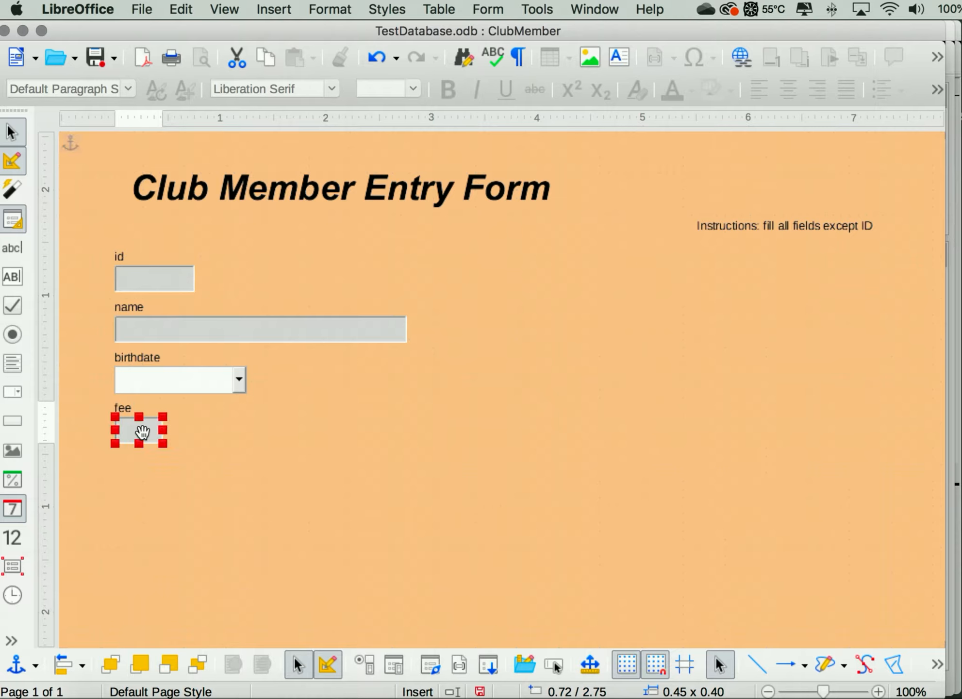
left_click_drag(163, 431, 245, 433)
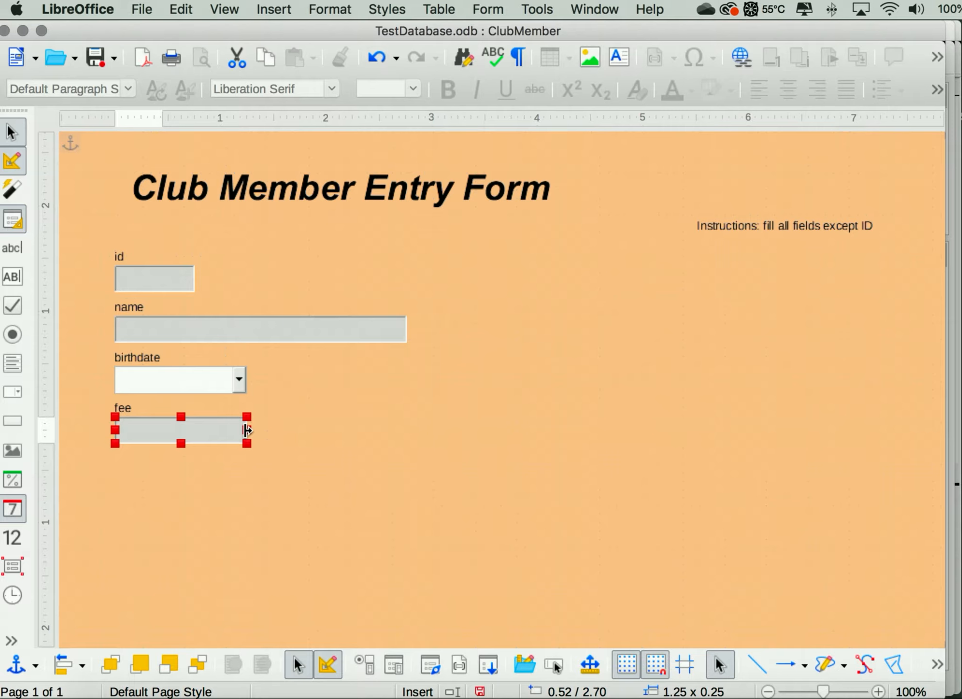
- Format the fee field as SGD S$ Chinese (Singapore) currency with two decimals, a thousands separator and no red negative numbers
double_click(221, 432)
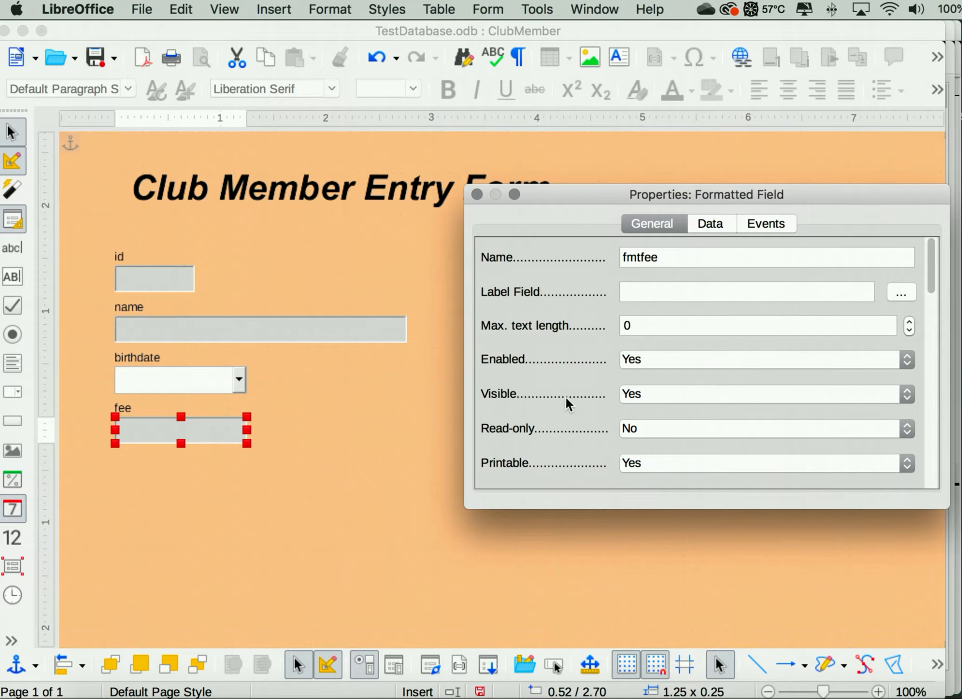
scroll(544, 355, "down", 5)
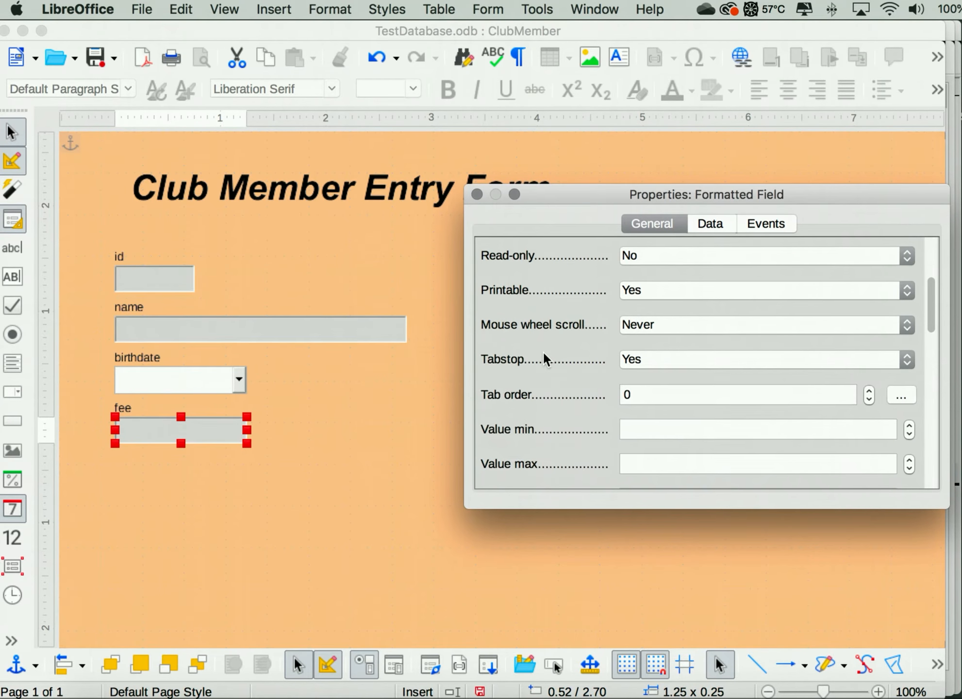
scroll(544, 355, "down", 3)
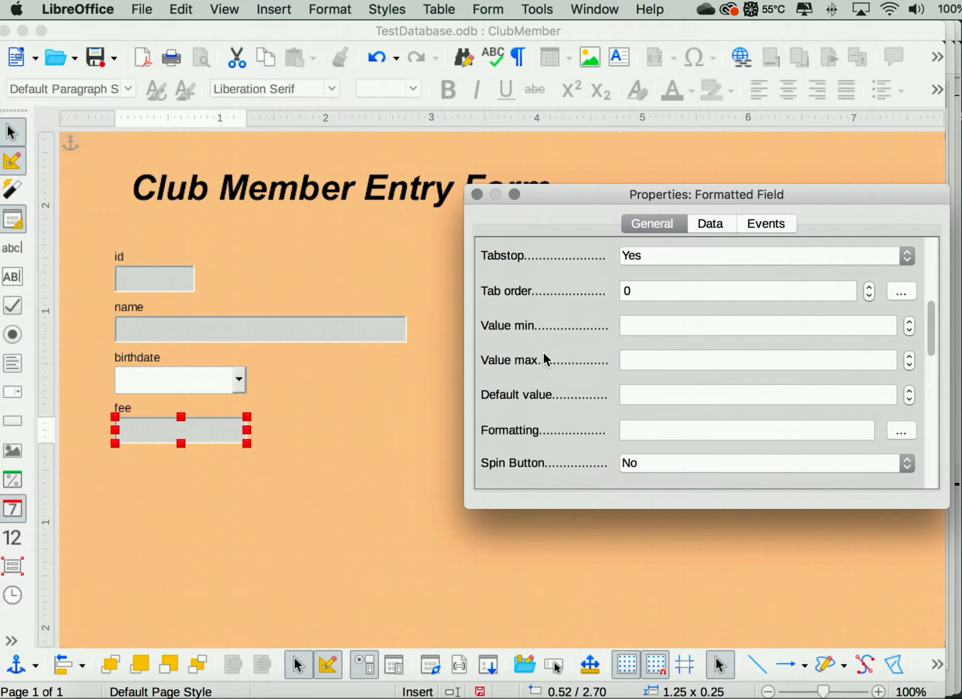
left_click(902, 431)
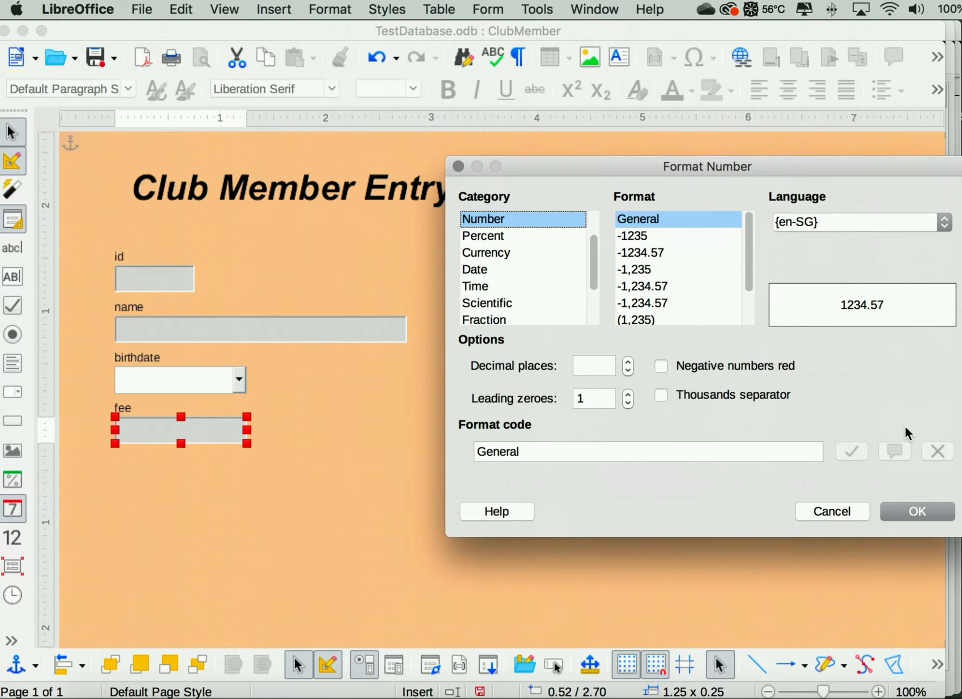
left_click(480, 254)
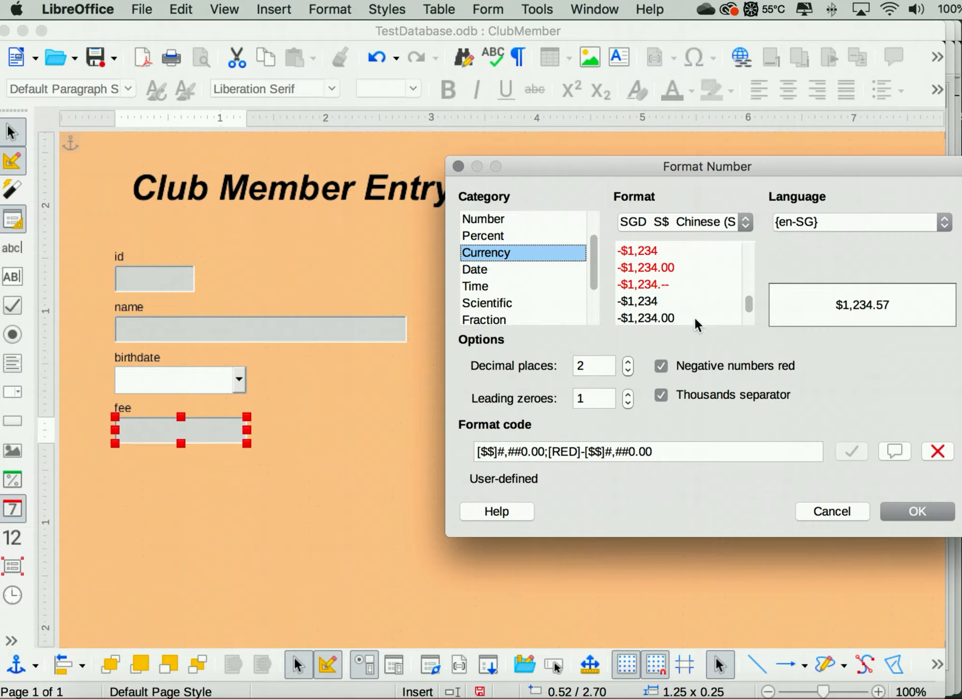
left_click(661, 366)
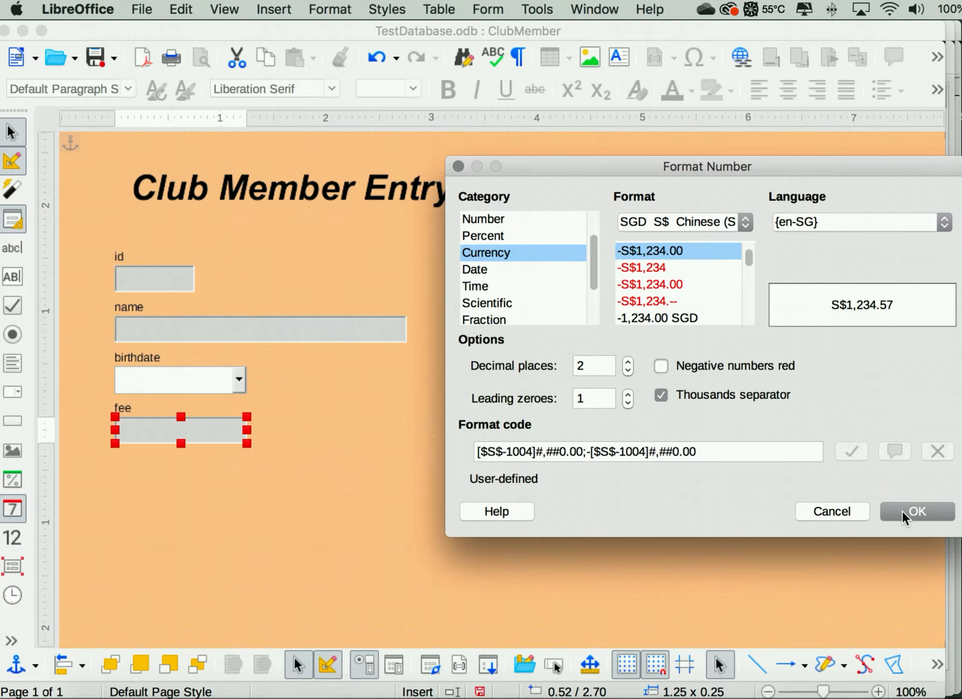
left_click(746, 221)
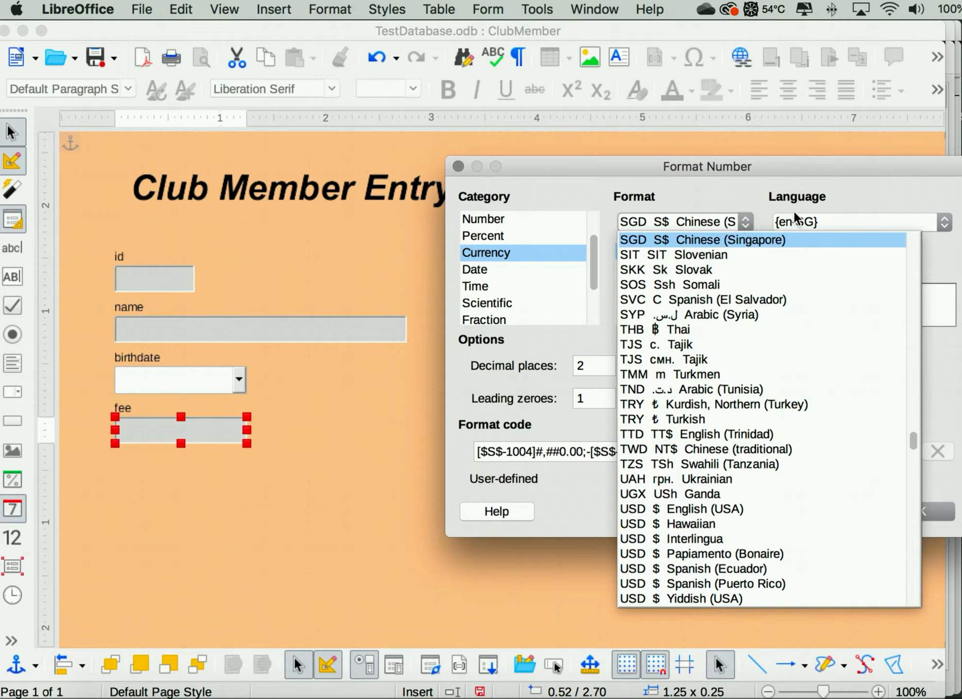
left_click(765, 195)
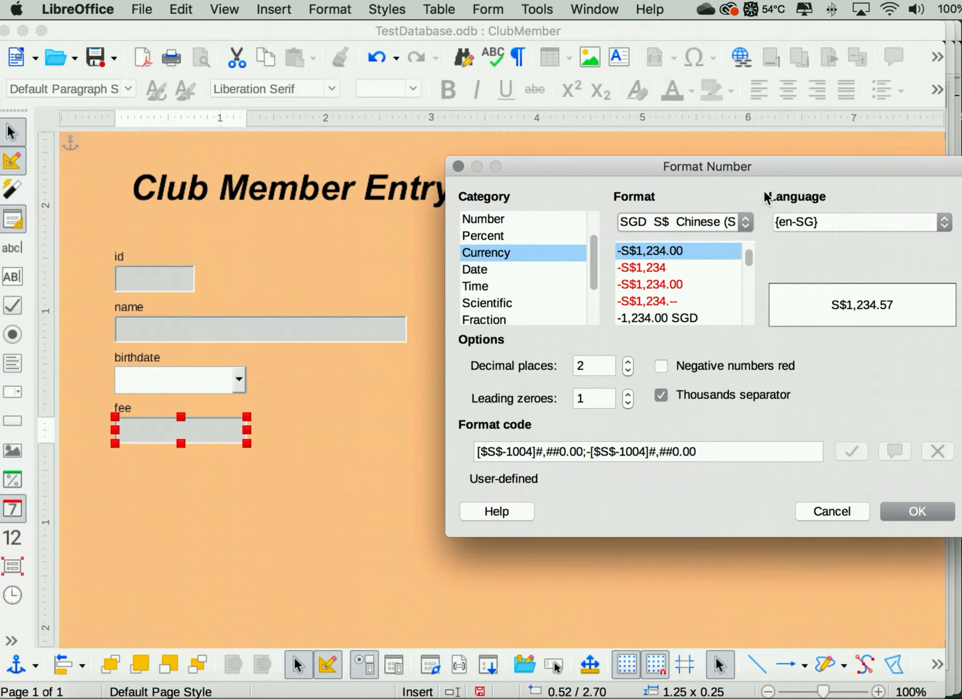
left_click(912, 514)
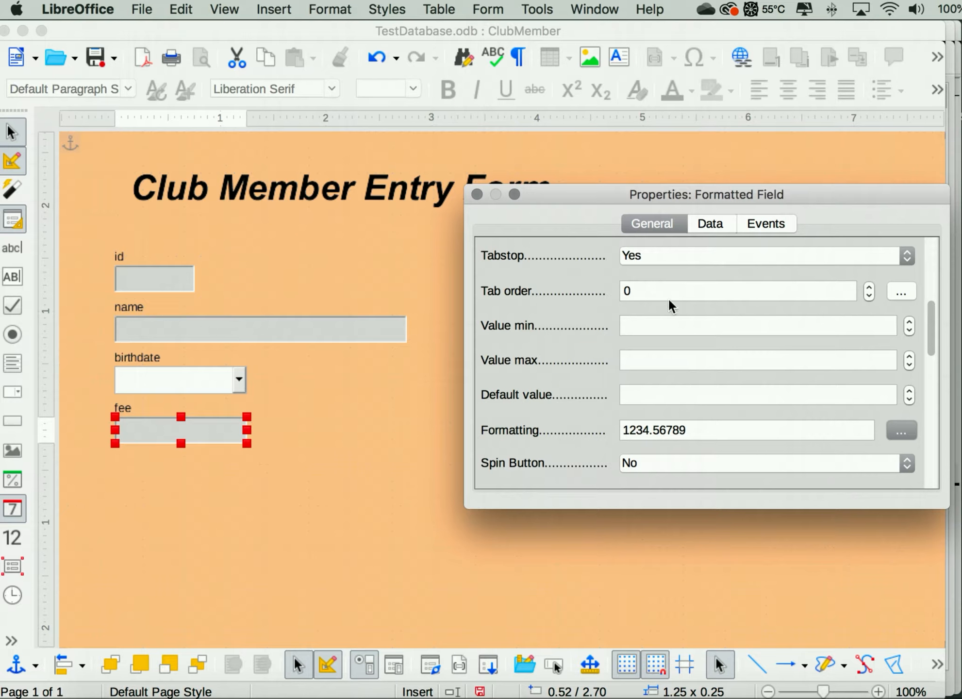
- Review the fee field's number format, data settings and event settings
left_click(902, 430)
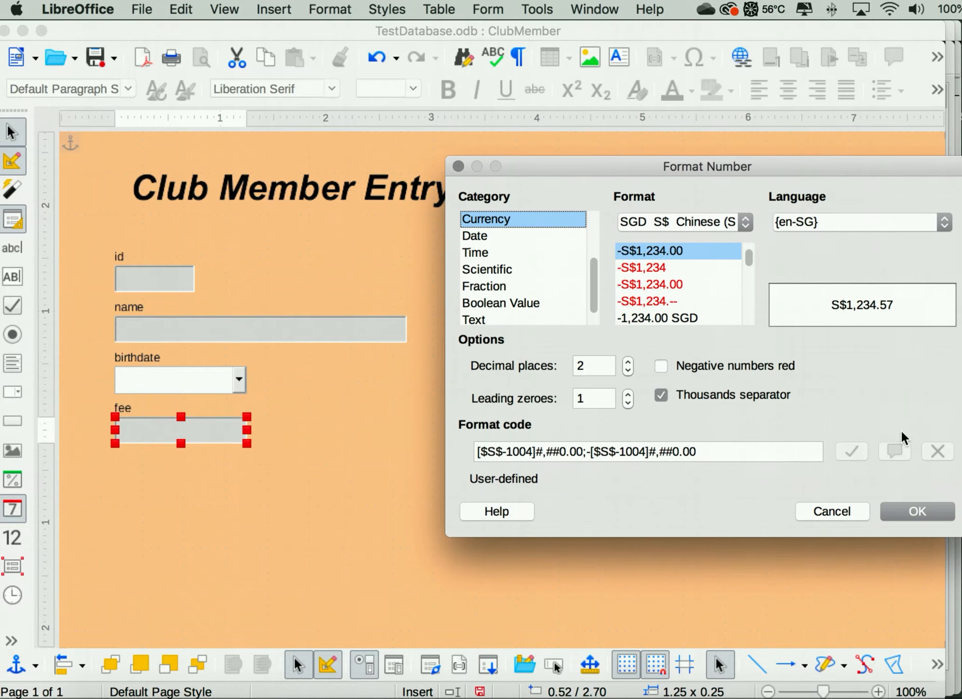
left_click(893, 513)
left_click(712, 224)
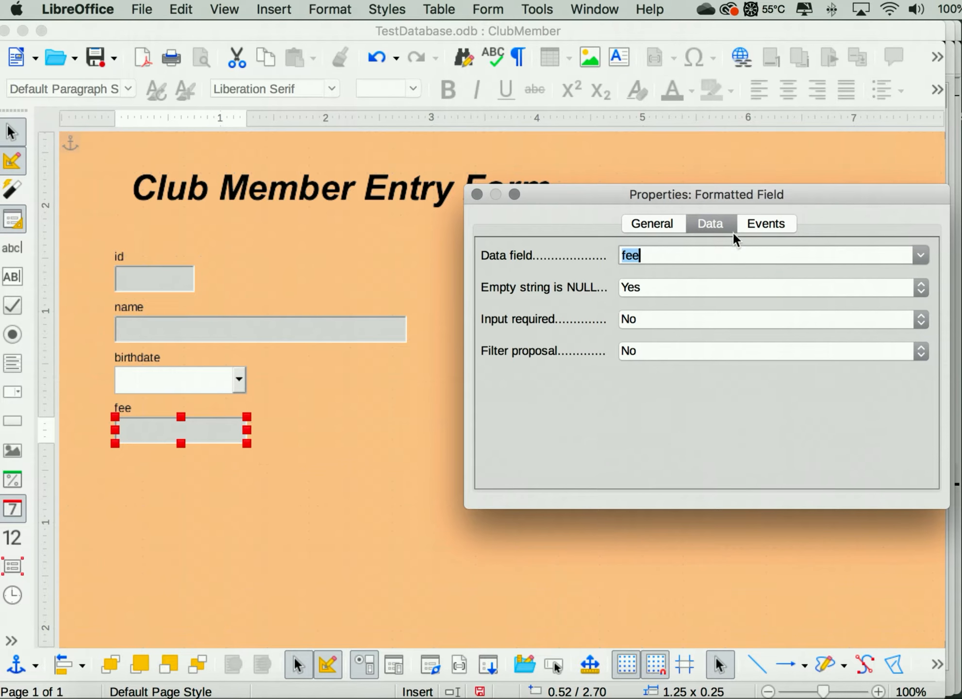
left_click(772, 226)
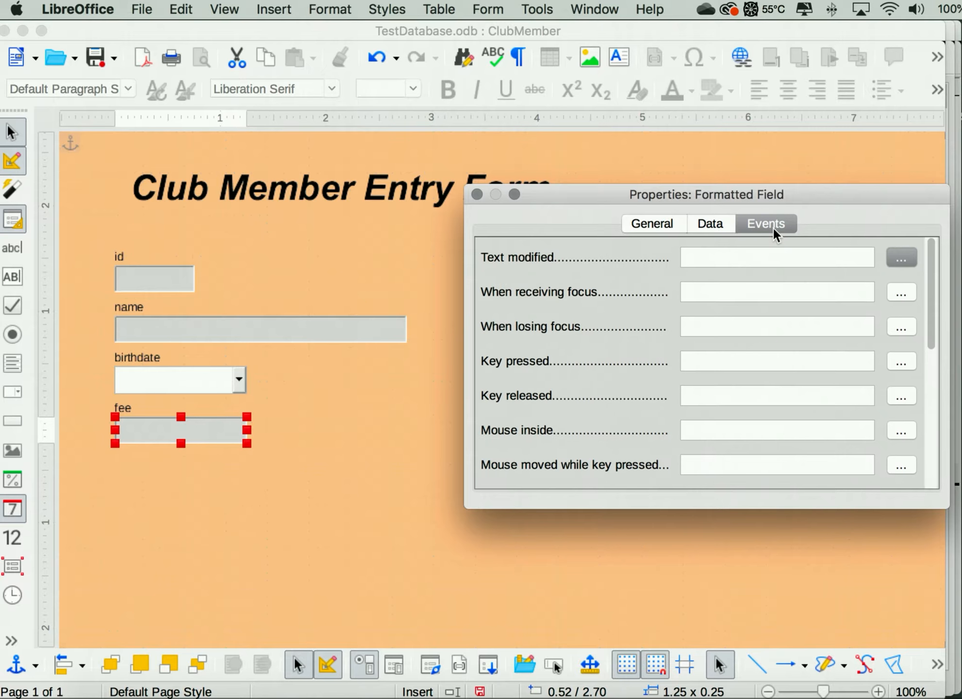
- Set the minimum value of the fee field to 0
left_click(654, 222)
scroll(556, 332, "down", 1)
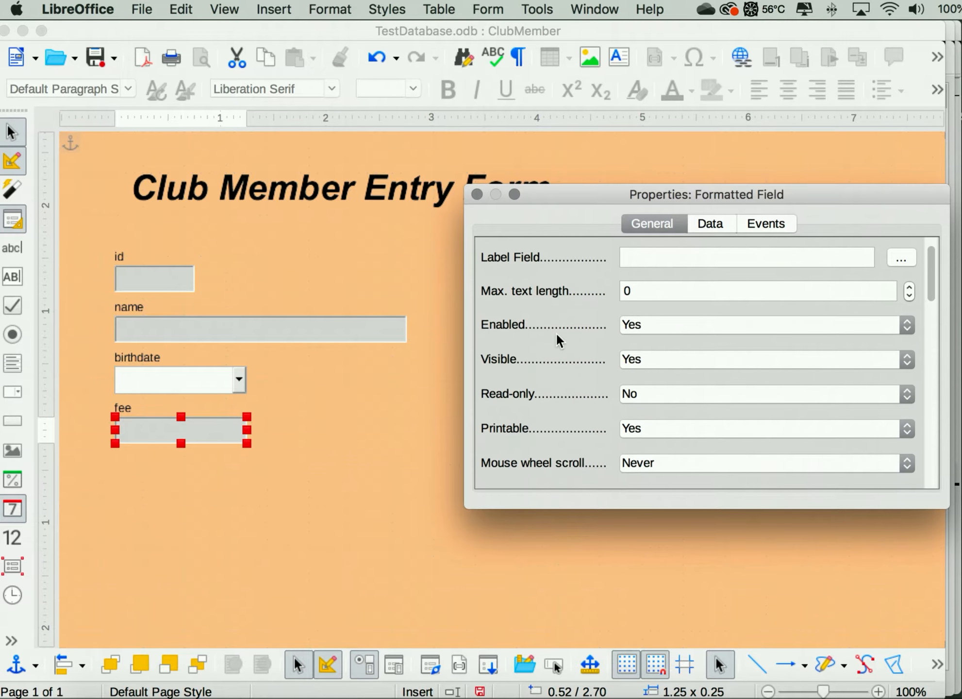
scroll(558, 340, "down", 1)
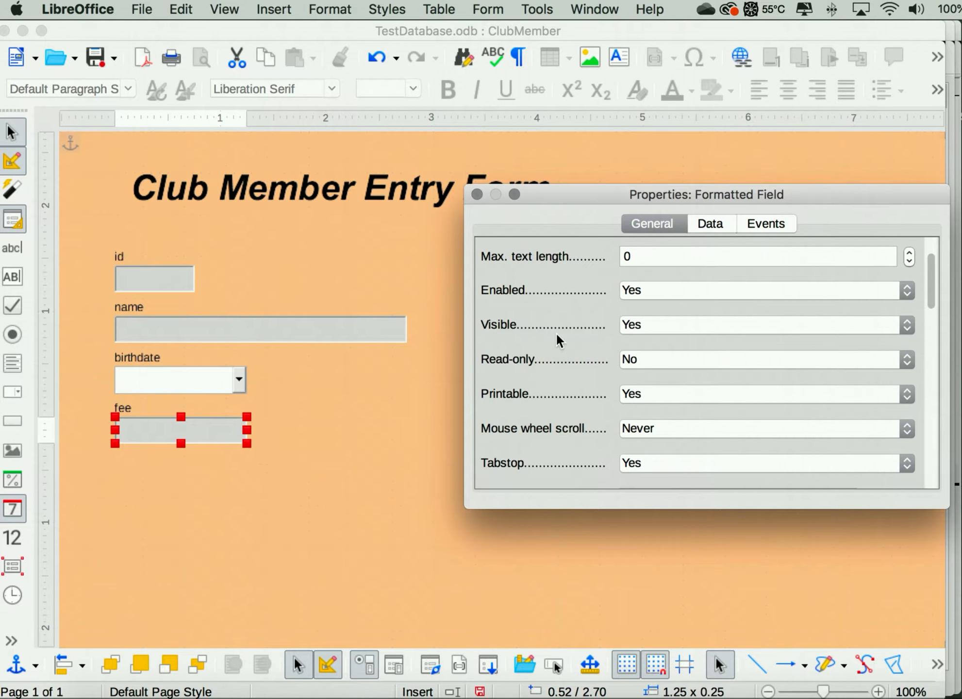
scroll(556, 332, "down", 5)
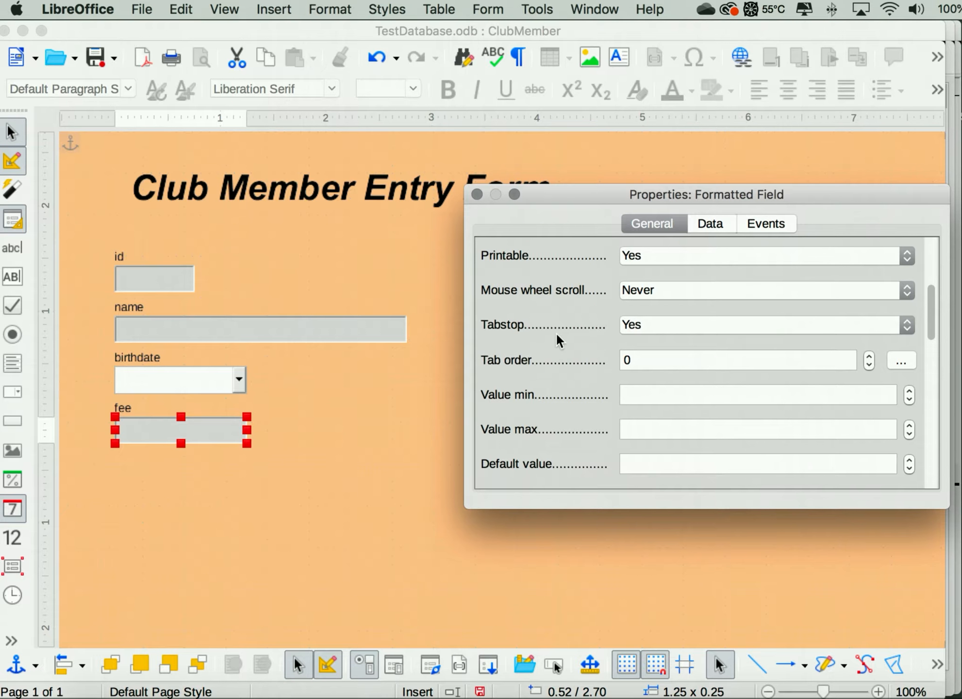
left_click(634, 394)
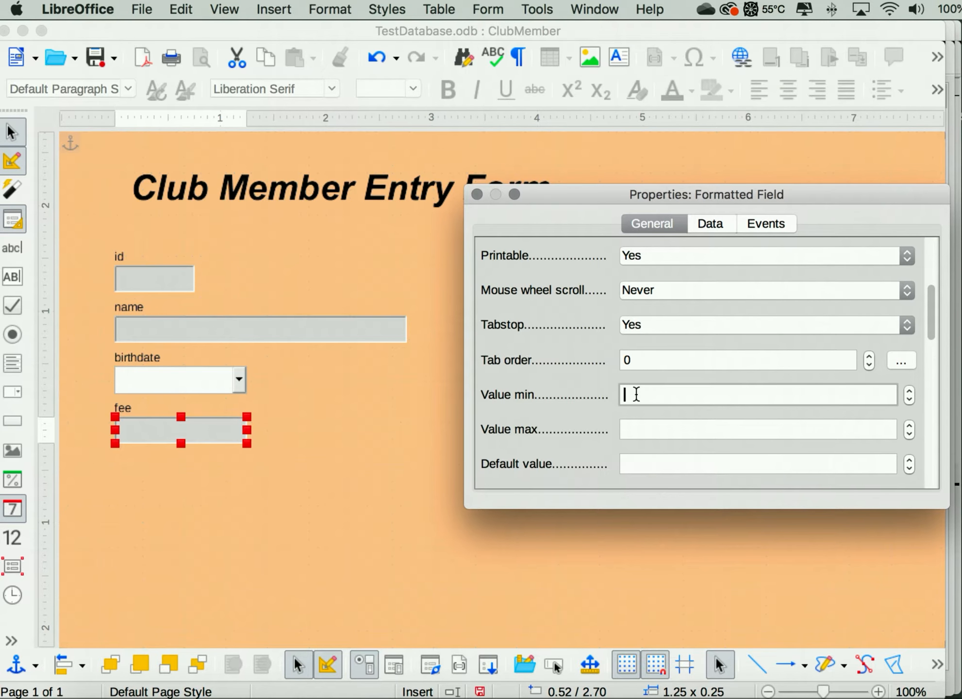
type("0")
key("Tab")
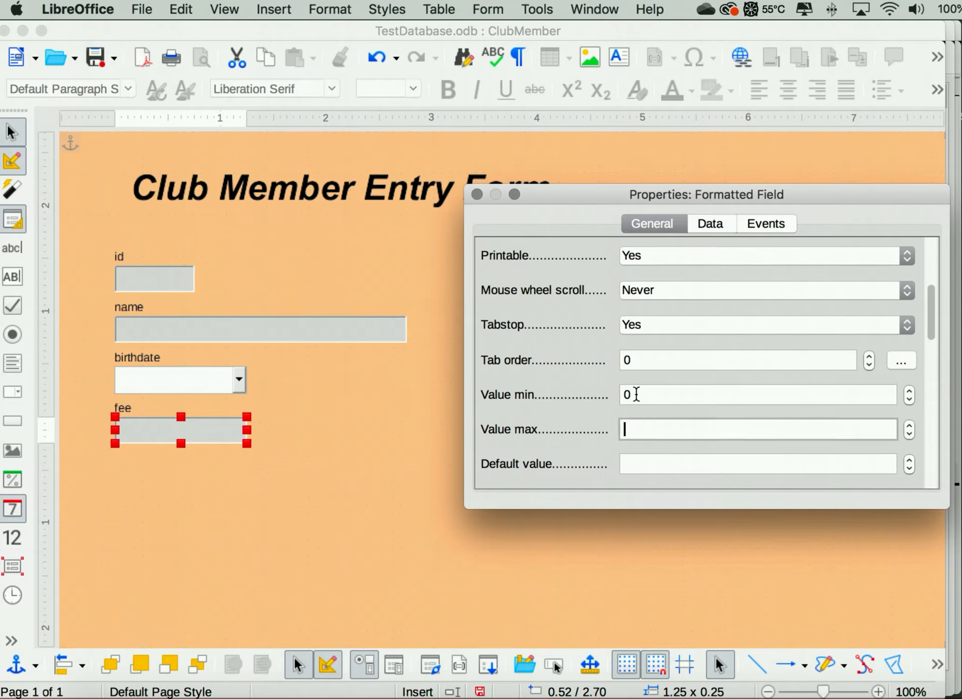
- Set the default value of the fee field to 155.25, close its properties and deselect the field
scroll(590, 399, "down", 1)
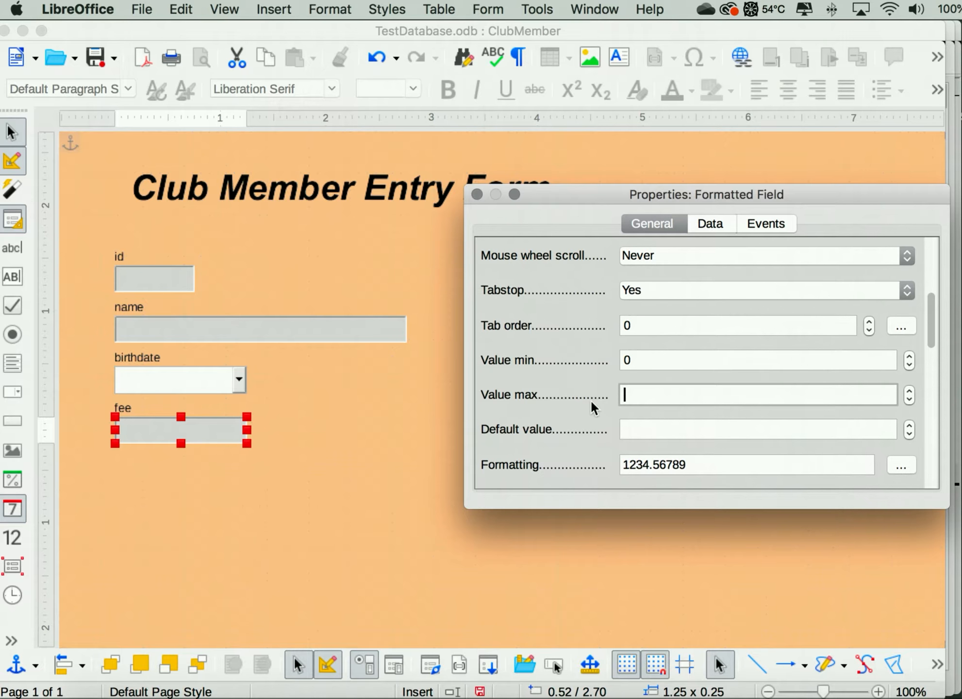
left_click(654, 429)
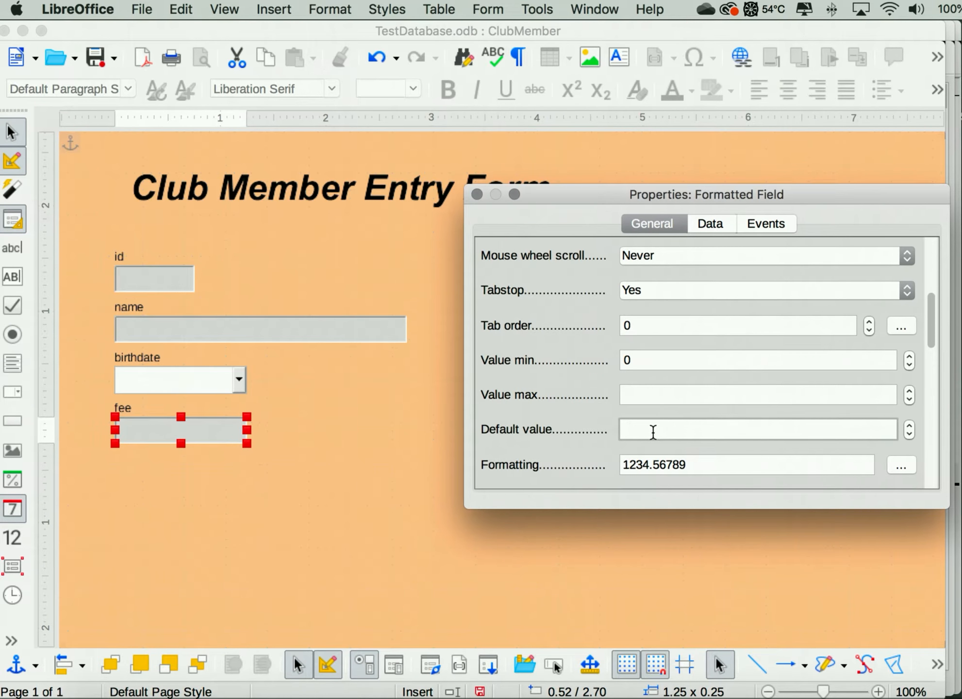
type("155")
type(".")
key("BackSpace")
type(".25")
left_click(478, 194)
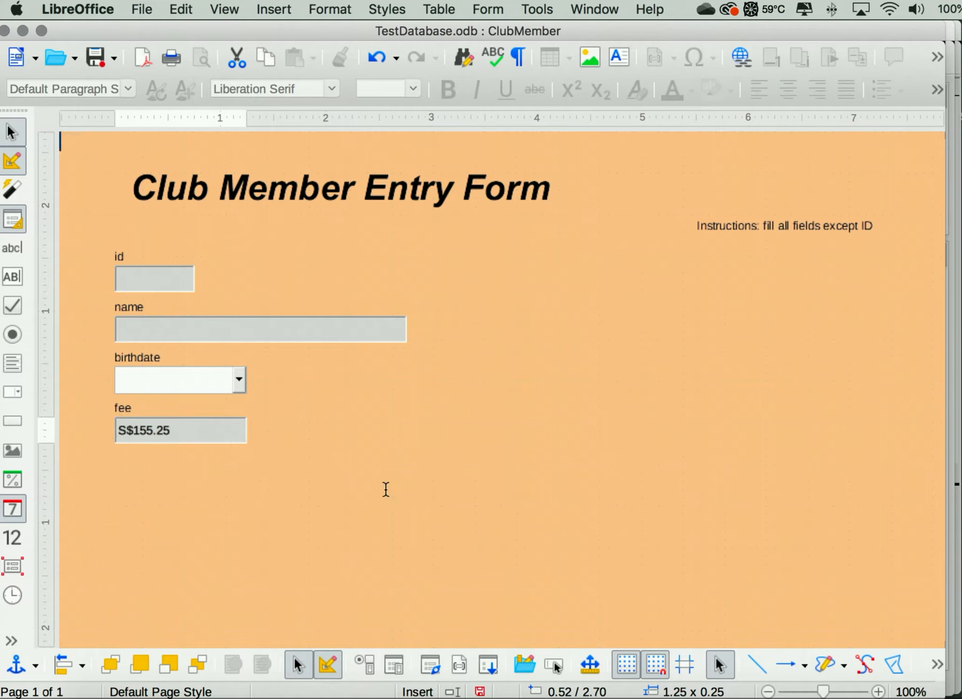
left_click(179, 431)
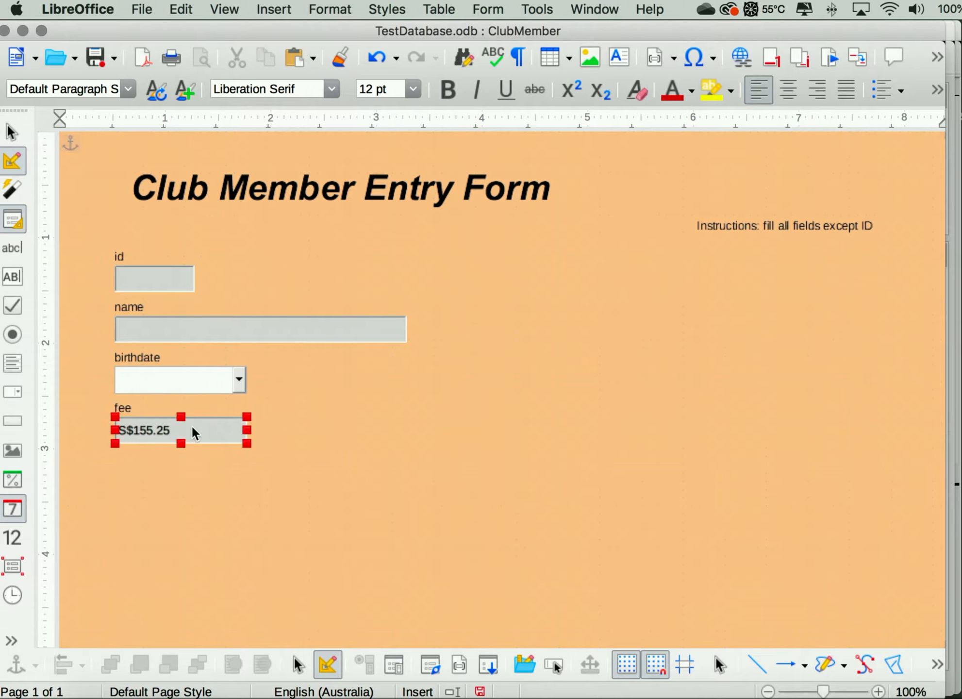
left_click(344, 464)
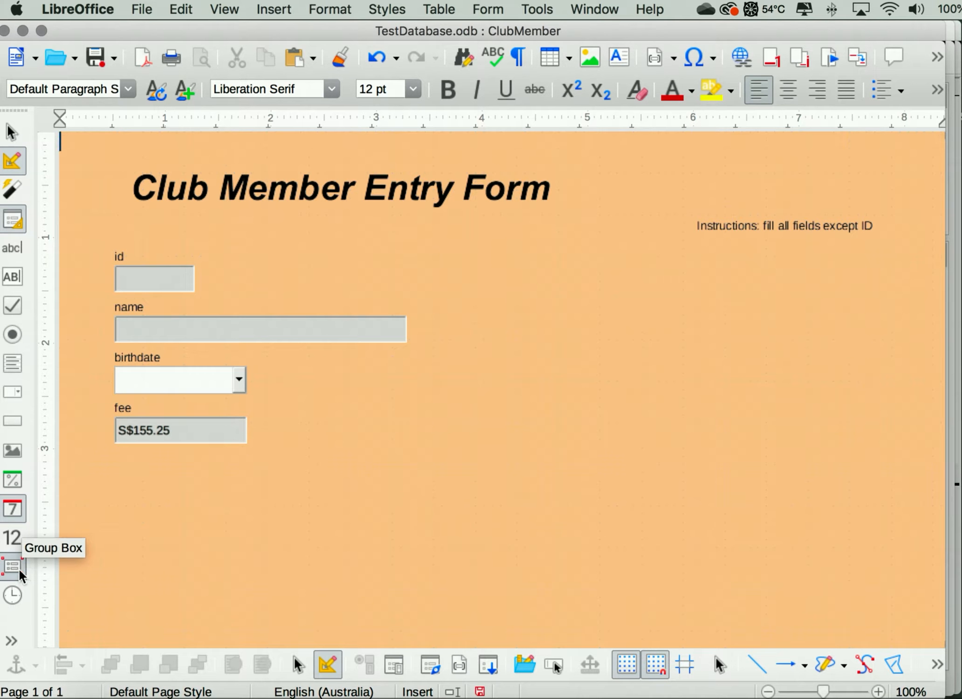
- Save the ClubMember form design
left_click(11, 641)
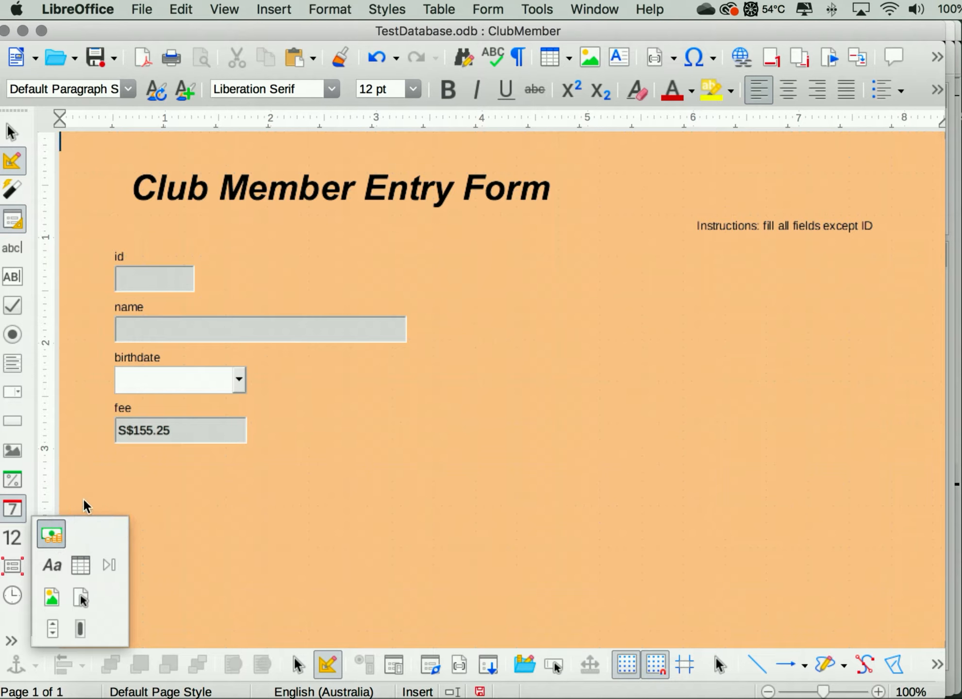
left_click(323, 490)
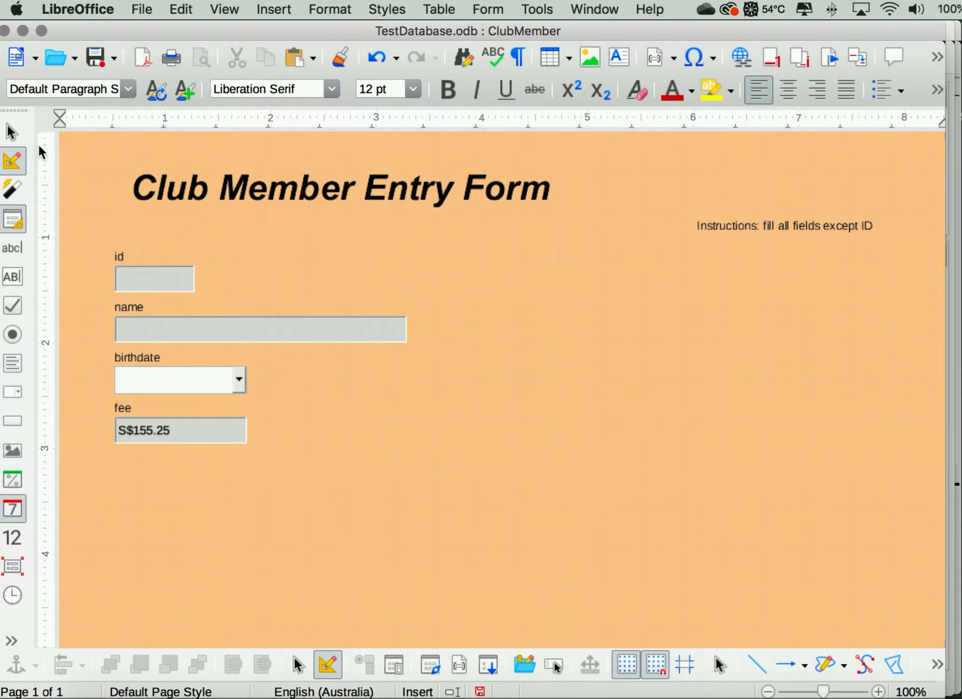
left_click(92, 59)
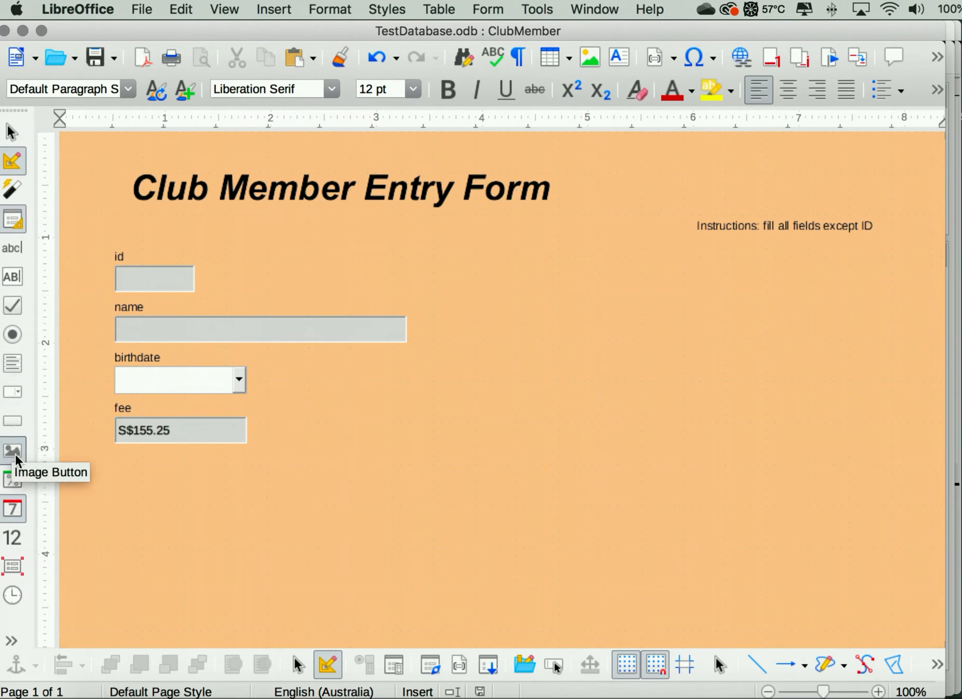
left_click(12, 519)
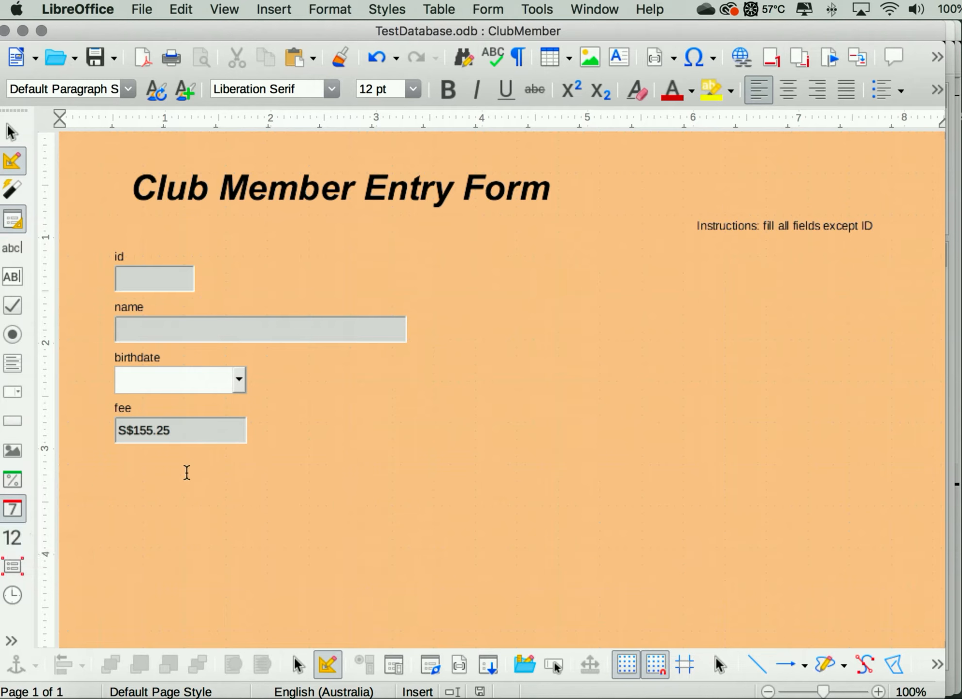
- Bind the birthdate date field to the birthdate data field, close its properties and deselect it
left_click(240, 383)
double_click(217, 381)
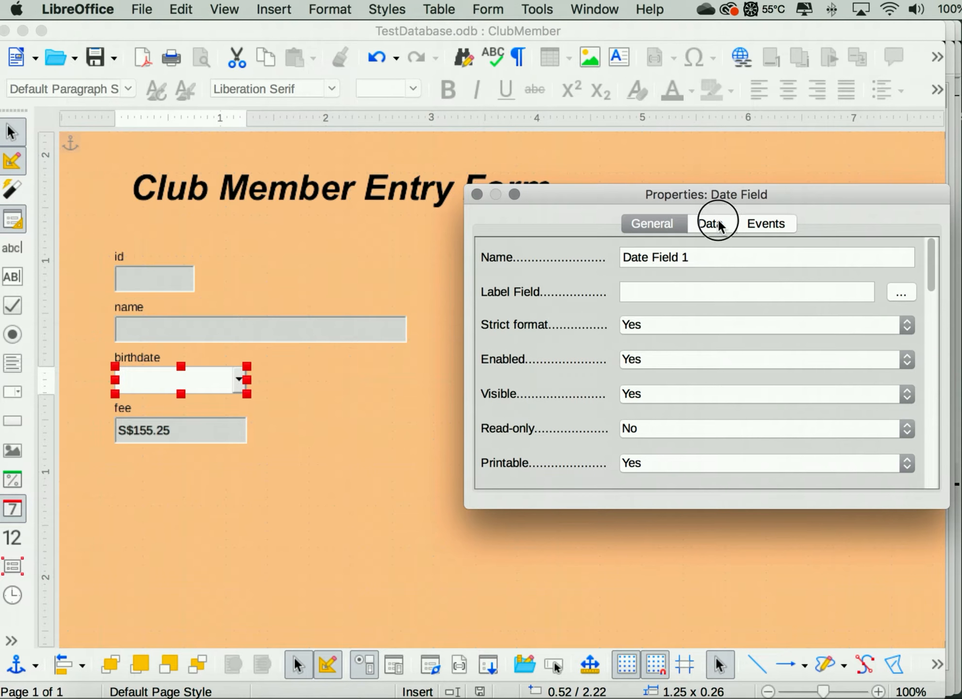
left_click(717, 224)
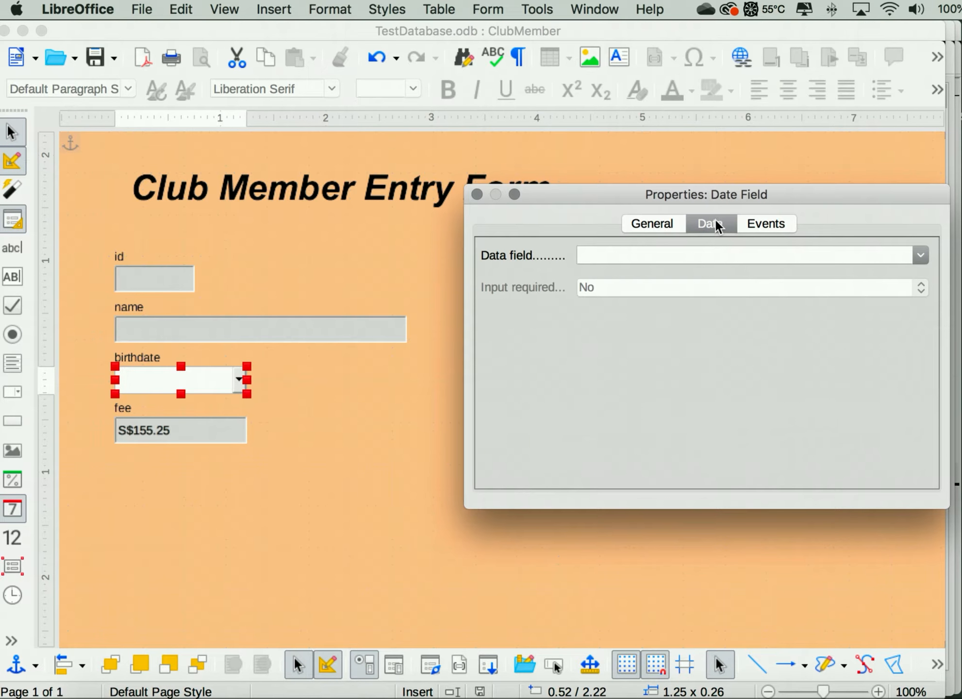
left_click(915, 251)
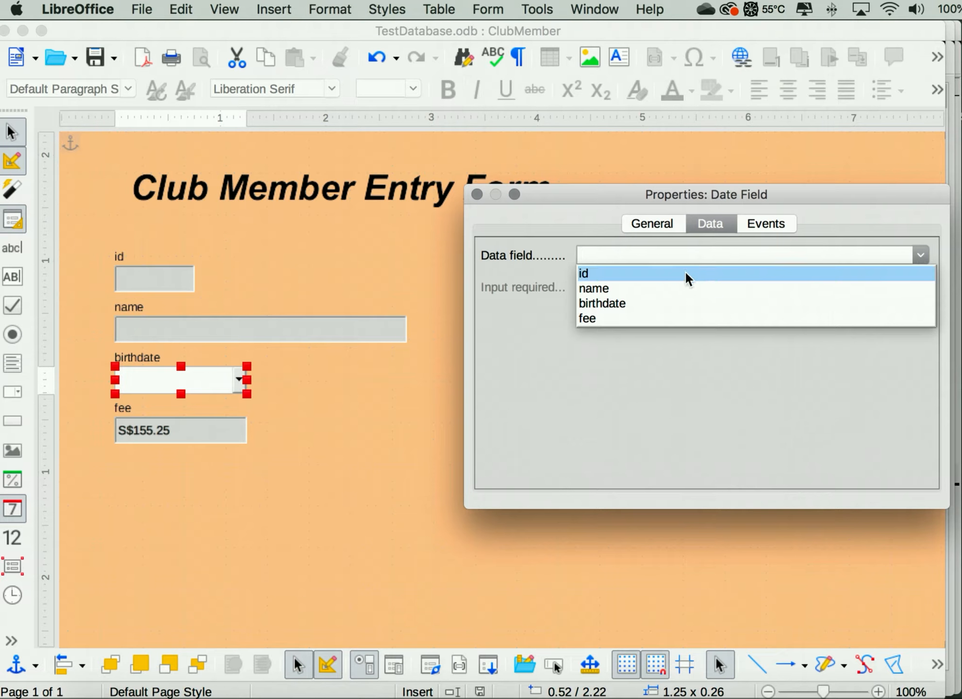
left_click(632, 302)
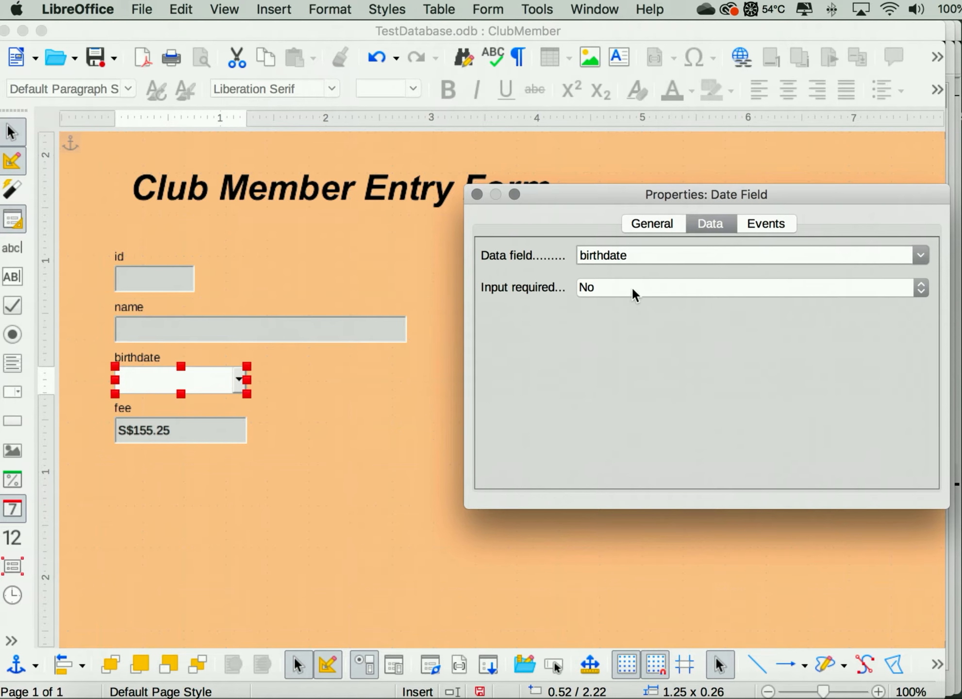
left_click(655, 222)
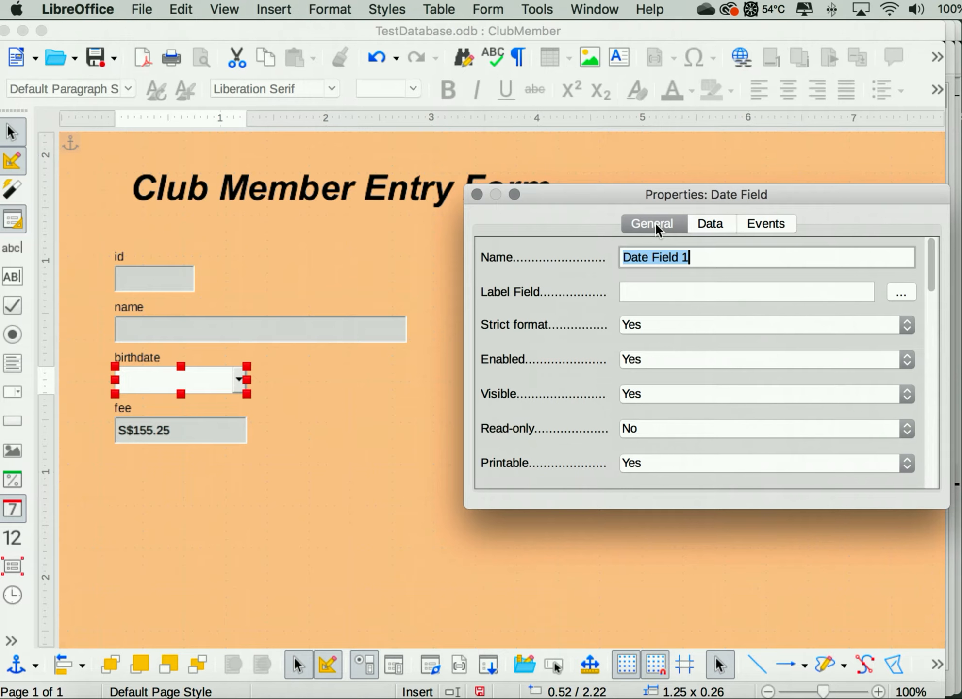
left_click(477, 195)
left_click(378, 435)
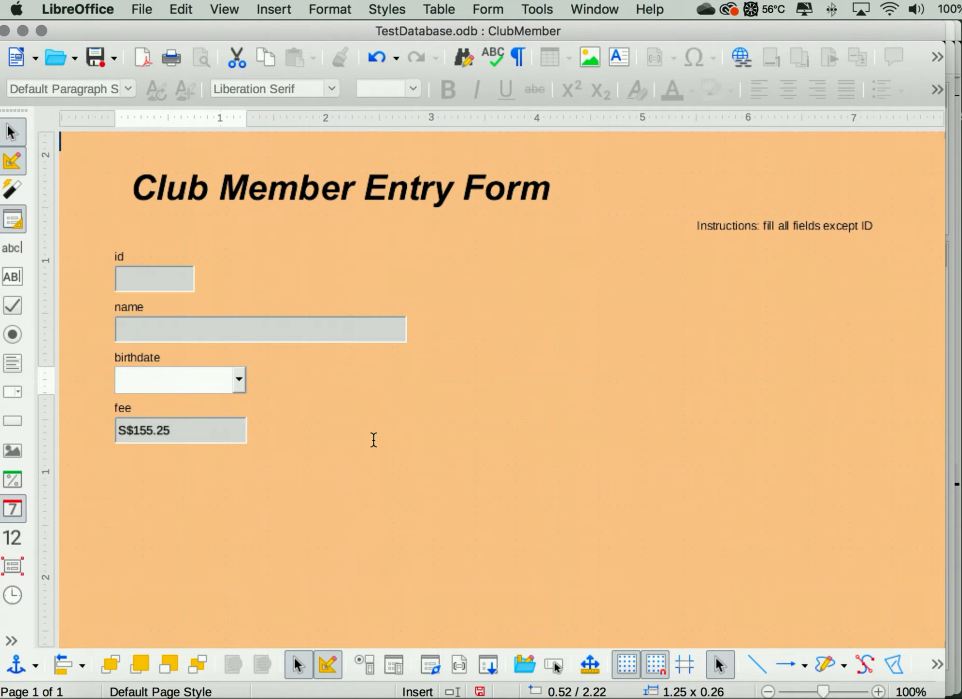
- Add a navigation bar about 5.51 by 0.39 inches below the fee field and save the form
left_click(182, 331)
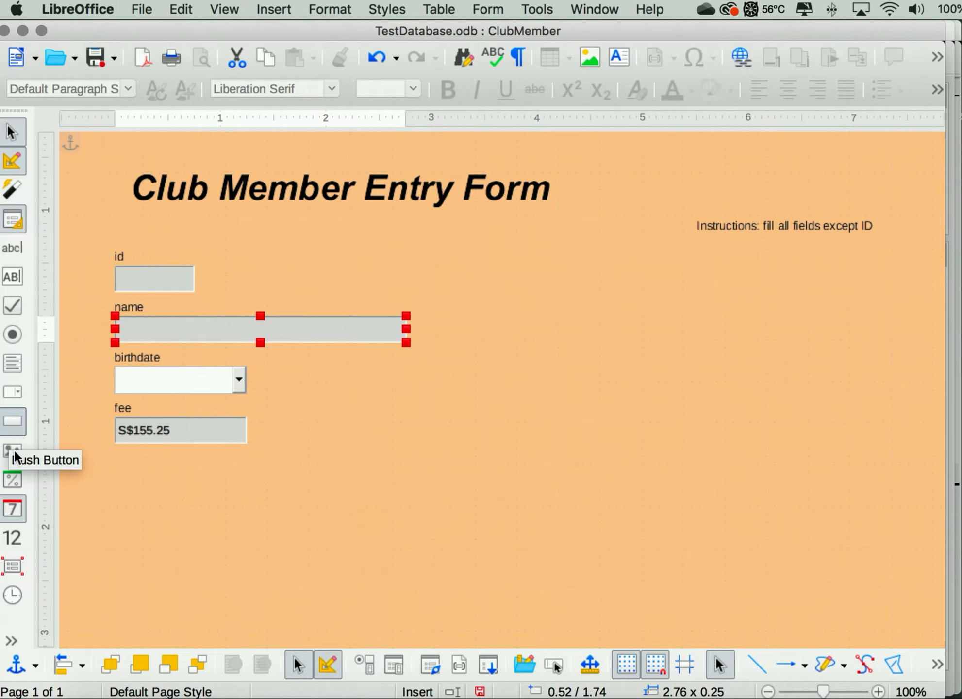
left_click(14, 640)
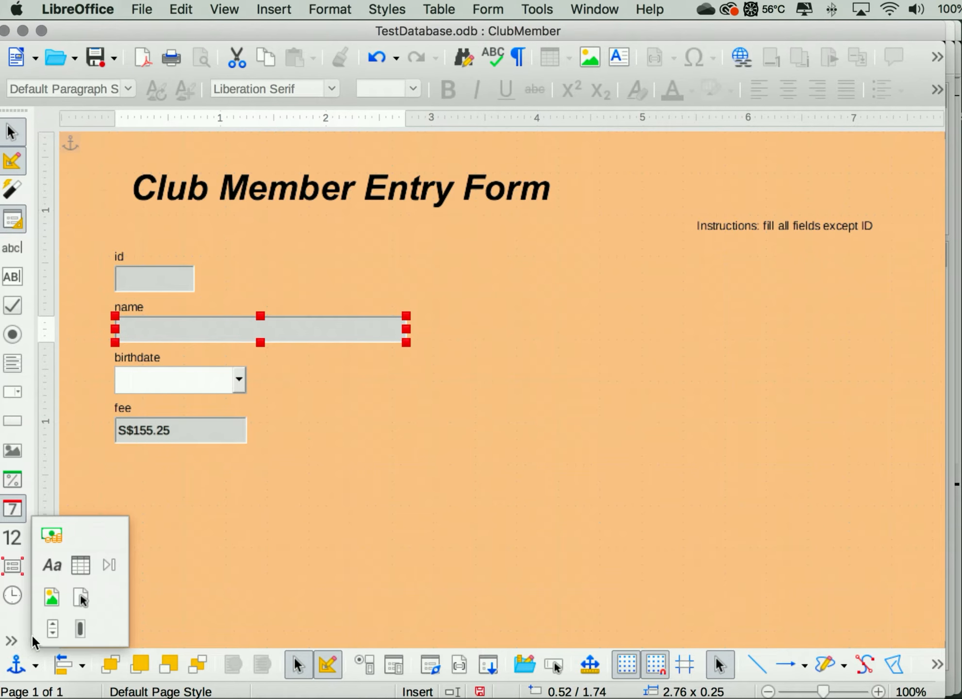
left_click(110, 560)
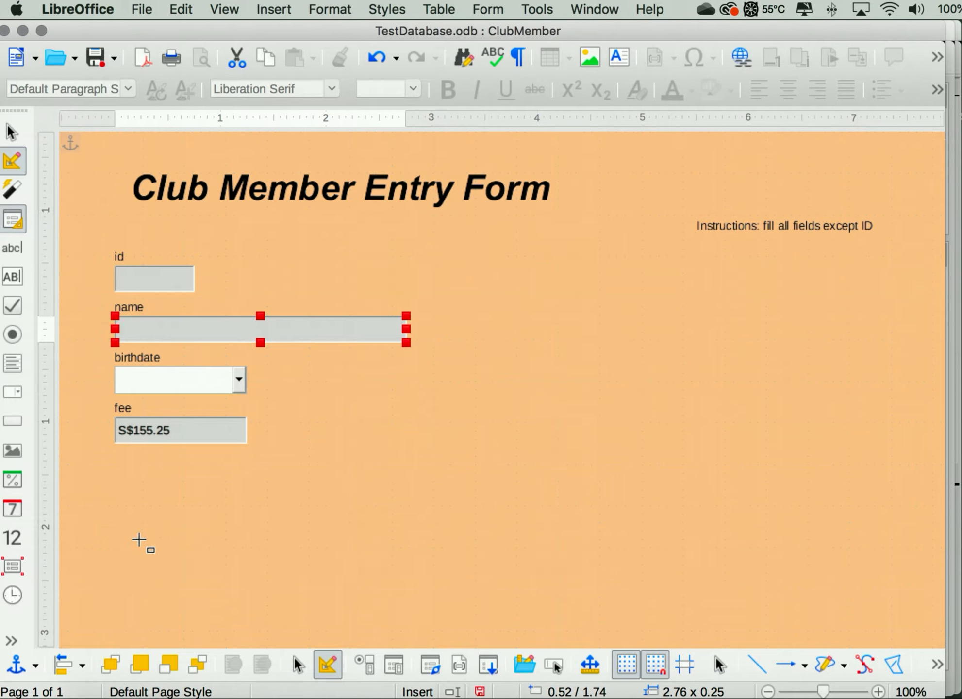
left_click_drag(112, 526, 691, 548)
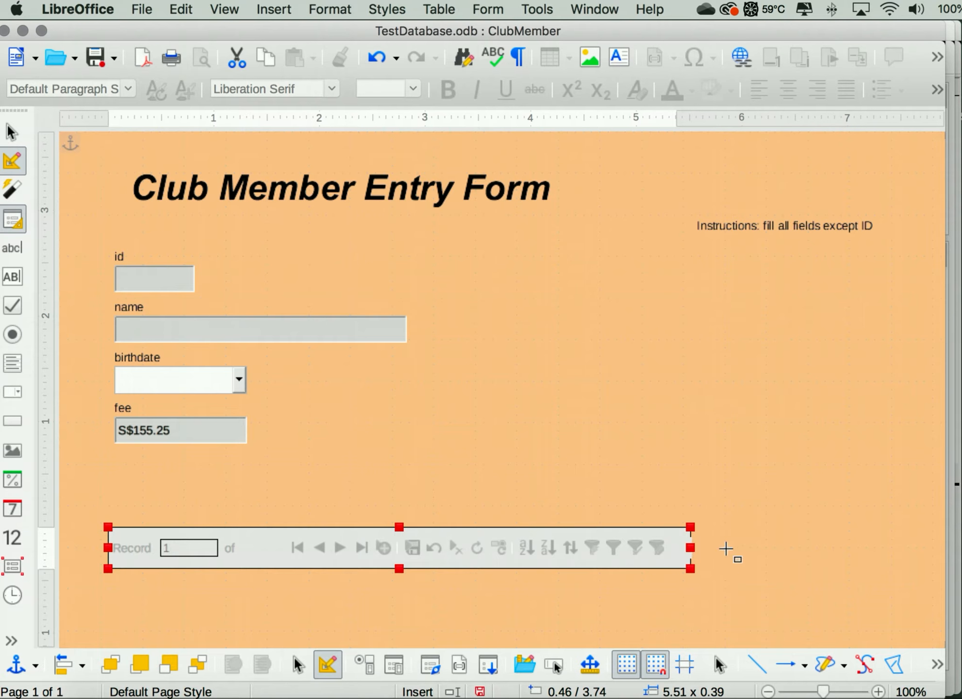
left_click(742, 550)
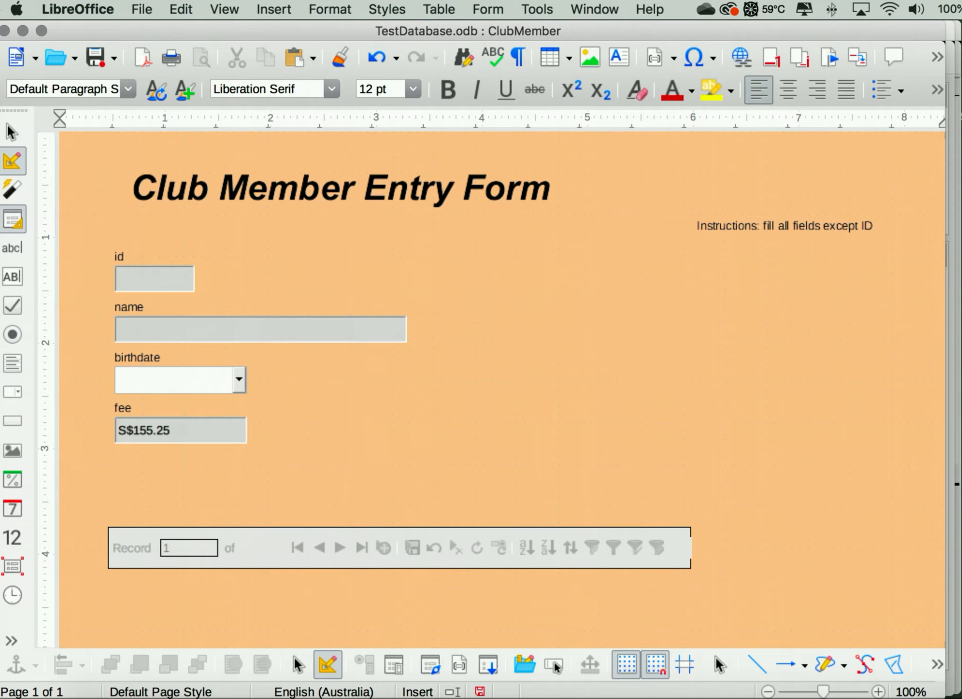
left_click(90, 54)
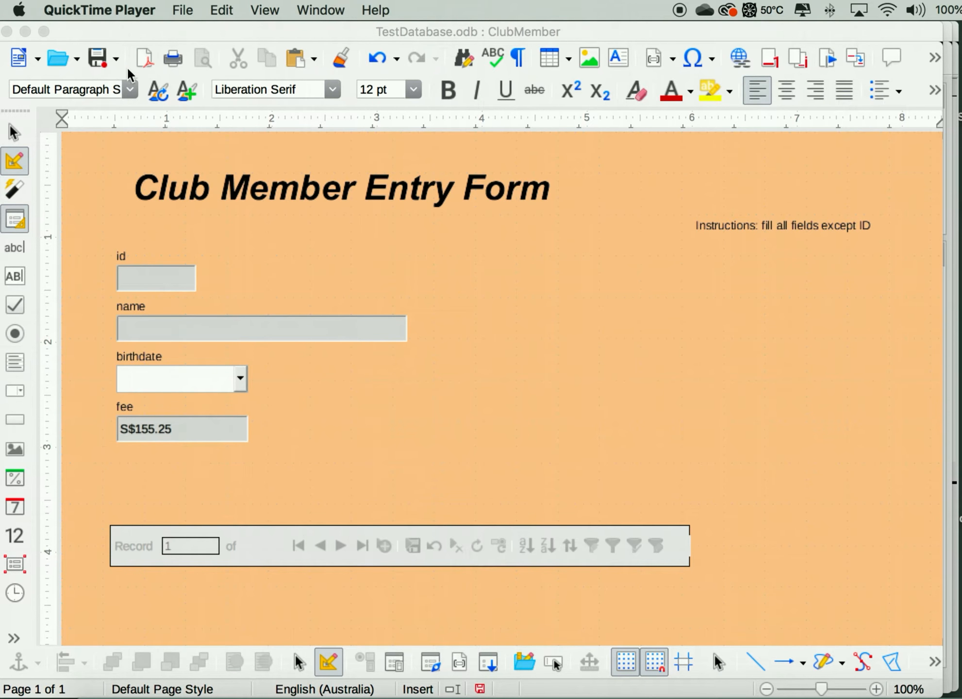
left_click(96, 57)
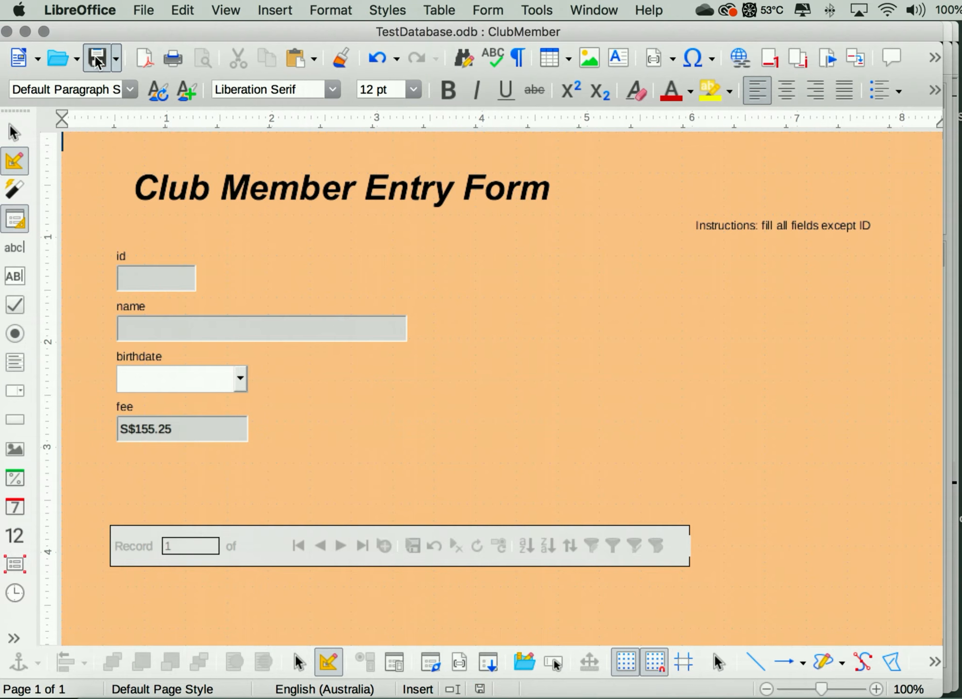
- Disable the grouped id label and field by setting Enabled to No, and close the properties
left_click(157, 276)
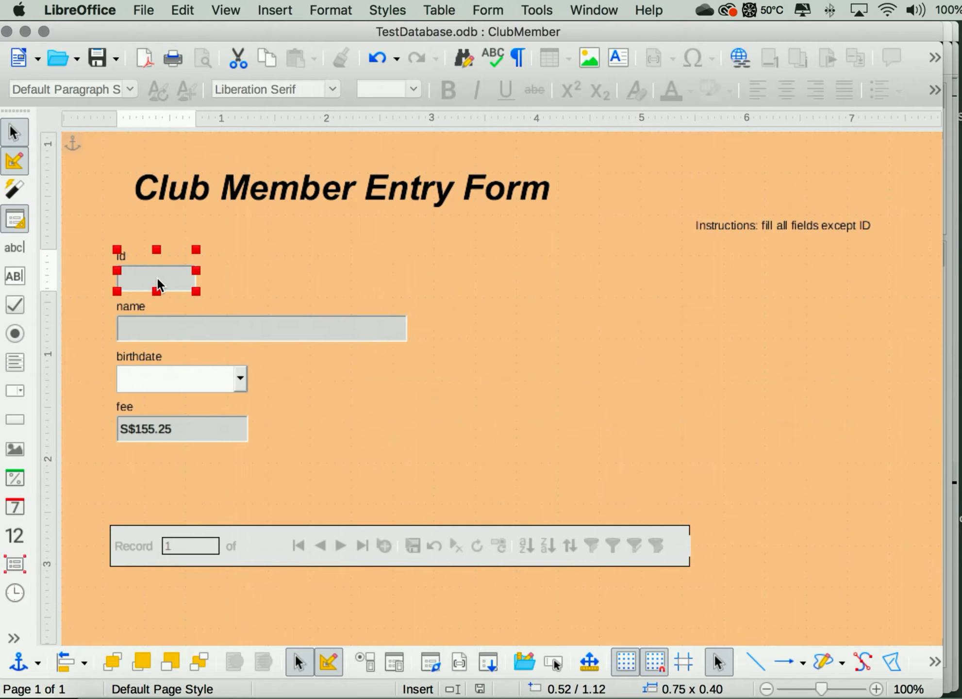
double_click(158, 277)
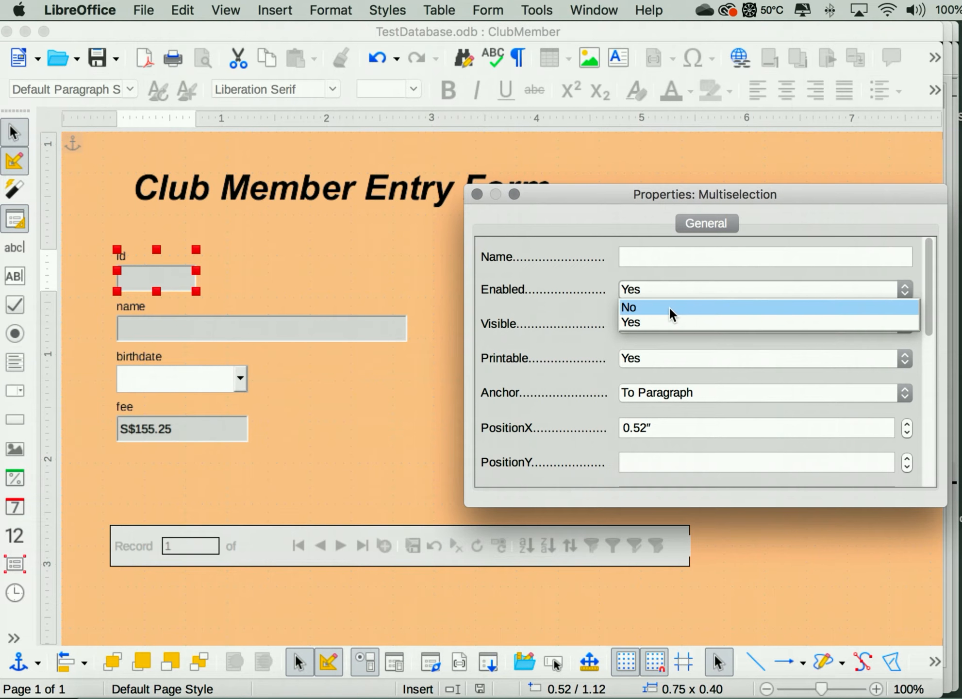
left_click(669, 307)
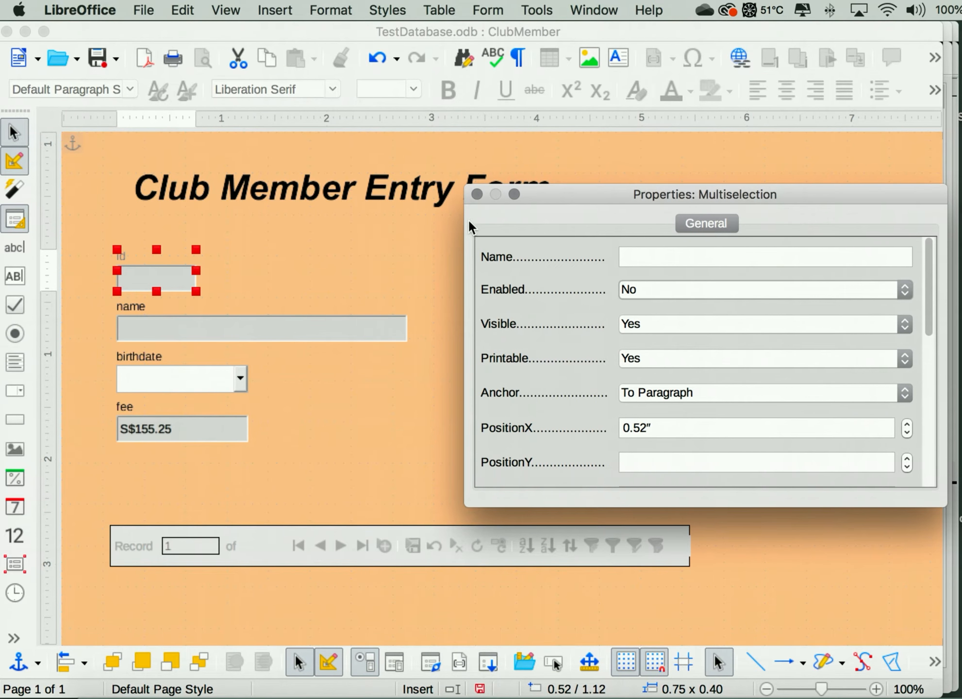
left_click(477, 195)
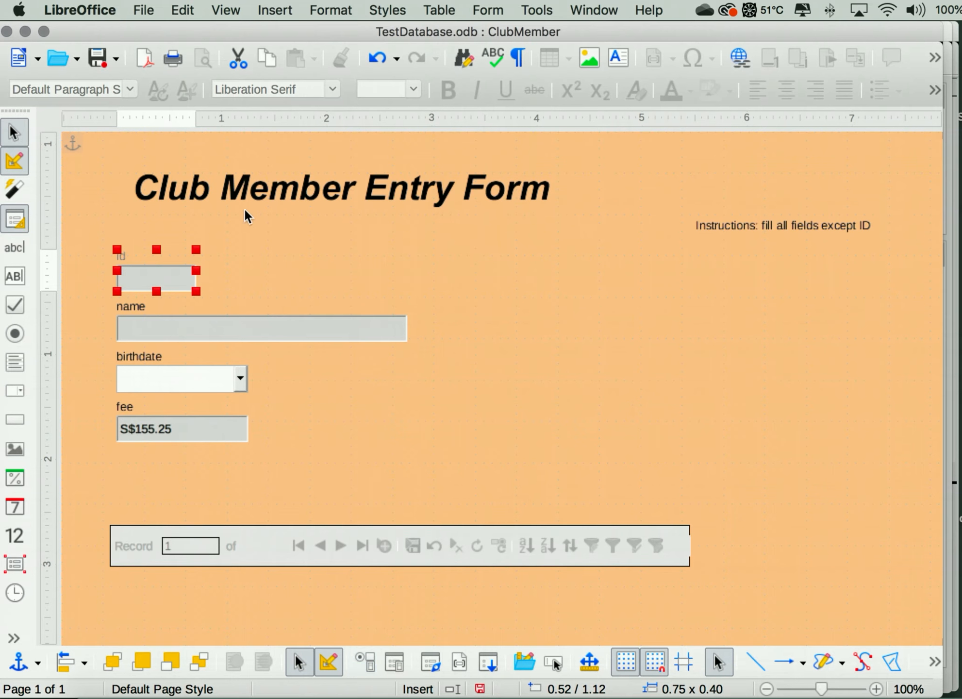
left_click(275, 258)
- Ungroup the id label and field, and check the id field's own control properties
right_click(169, 275)
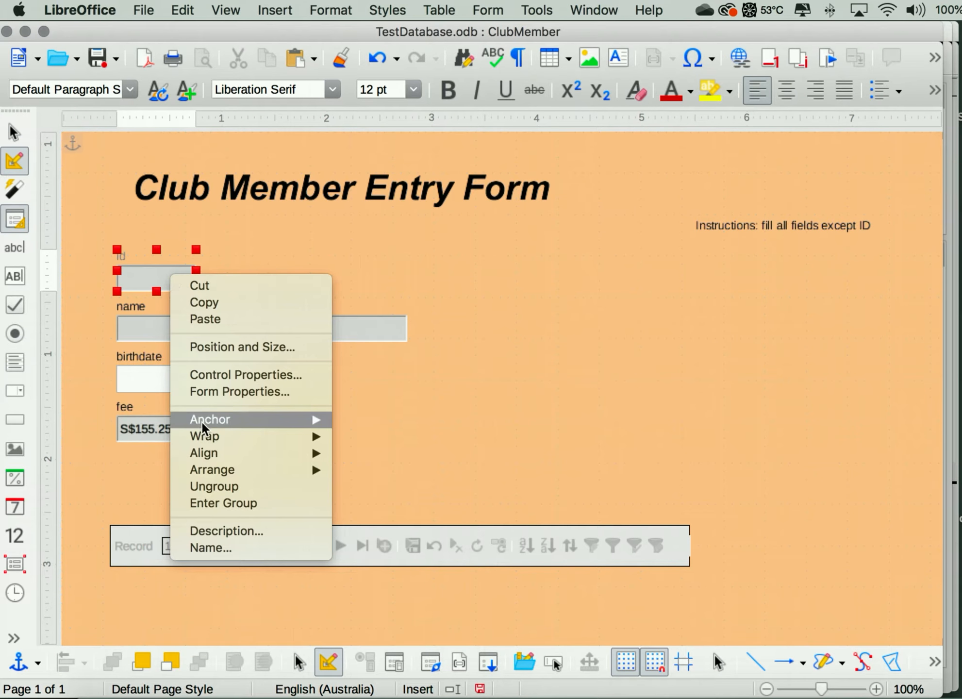
left_click(221, 489)
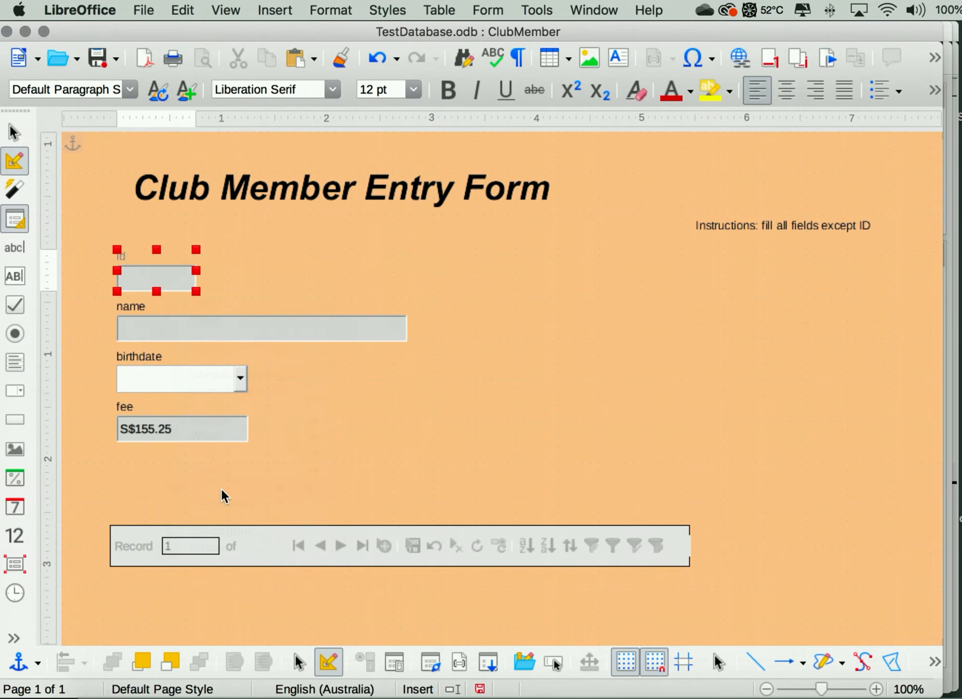
left_click(314, 286)
left_click(165, 277)
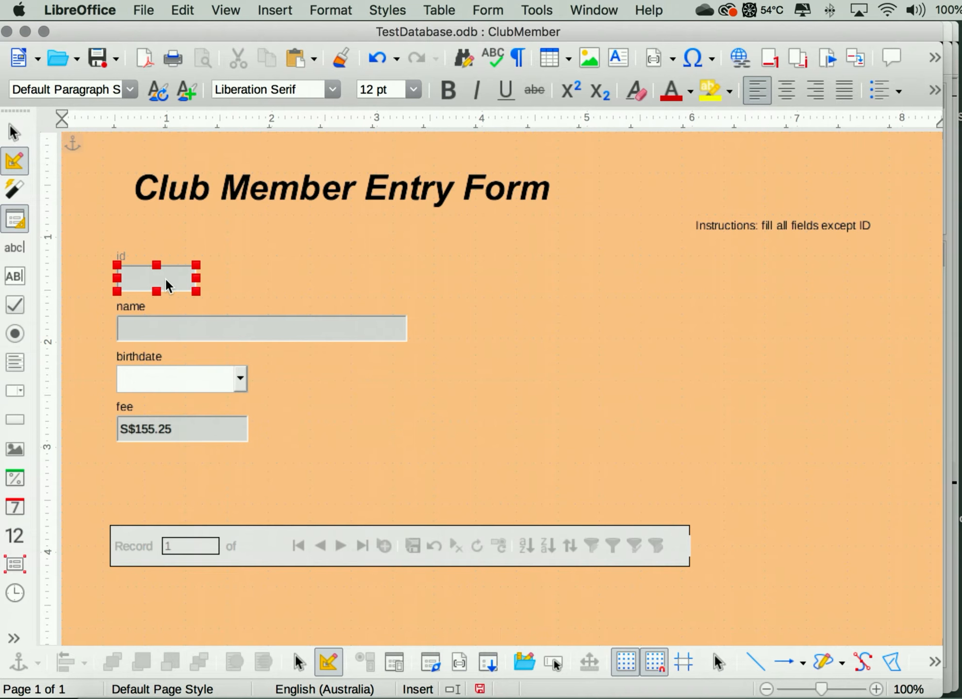
double_click(165, 277)
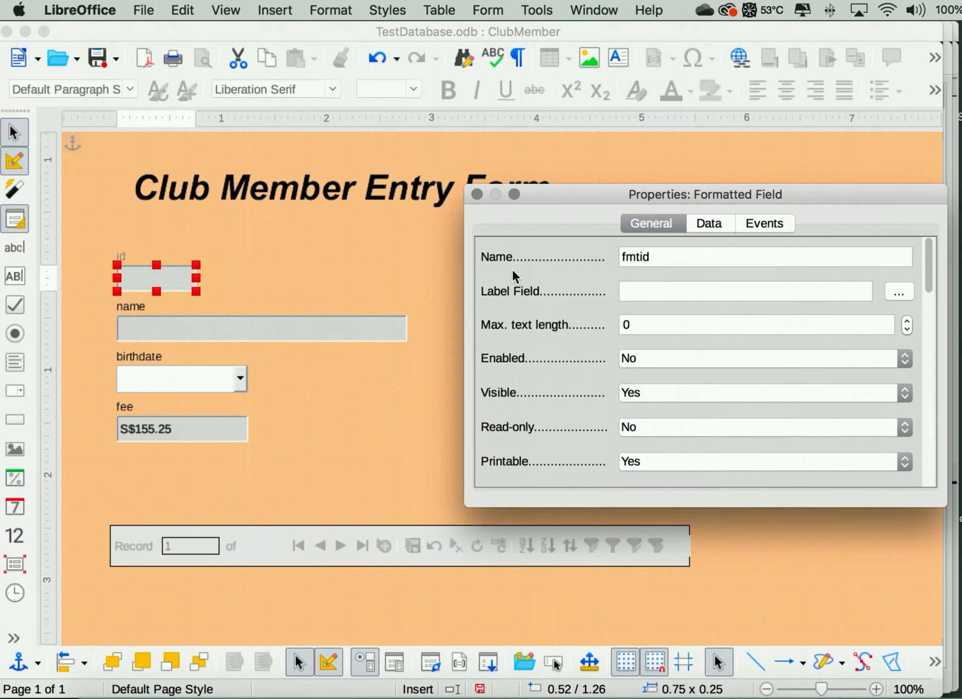
left_click(478, 193)
left_click(285, 262)
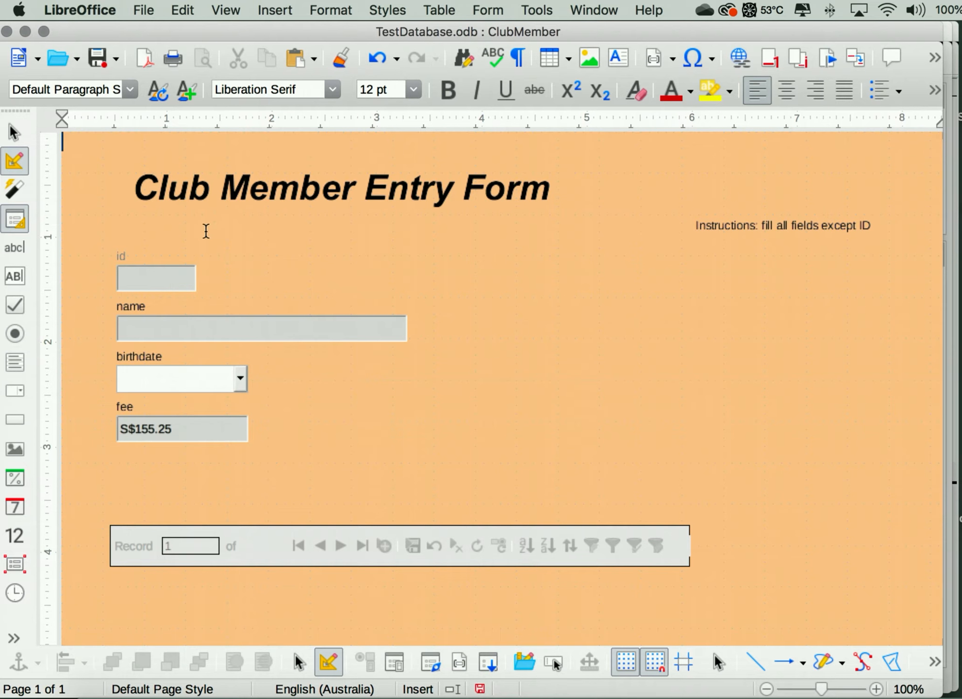
- Save the form design and close it to return to the database's form list
left_click(98, 61)
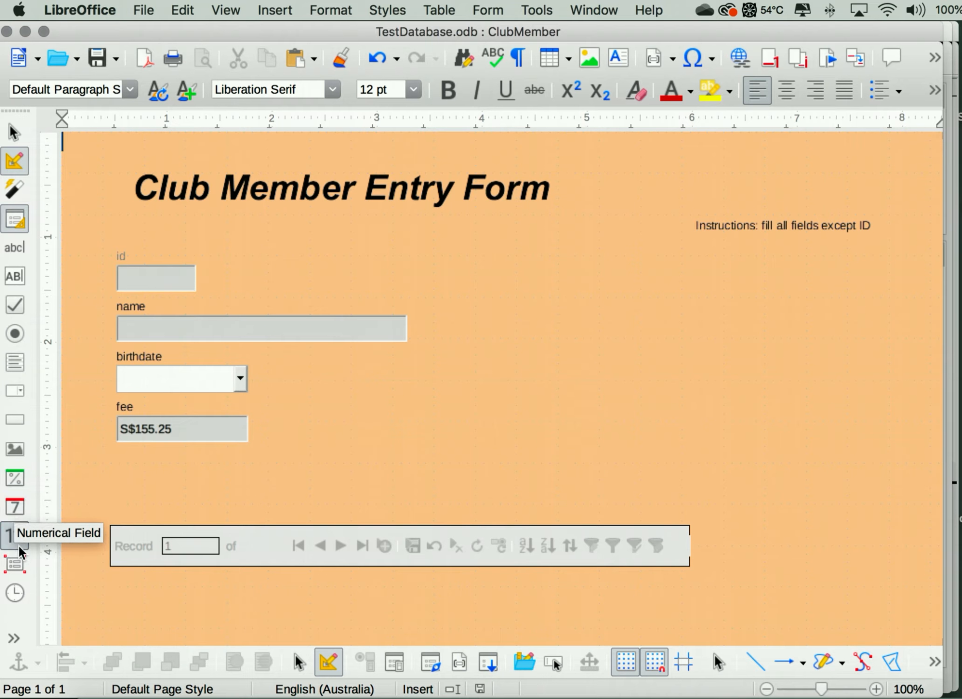
left_click(7, 32)
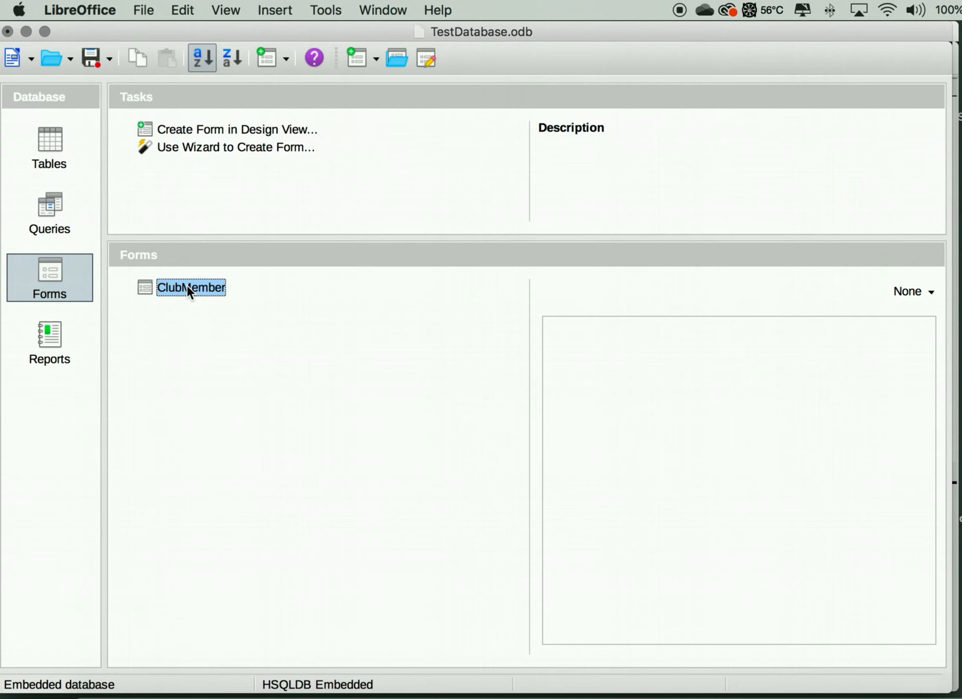
- Open the ClubMember form for editing to look over its design, and close it again
right_click(188, 284)
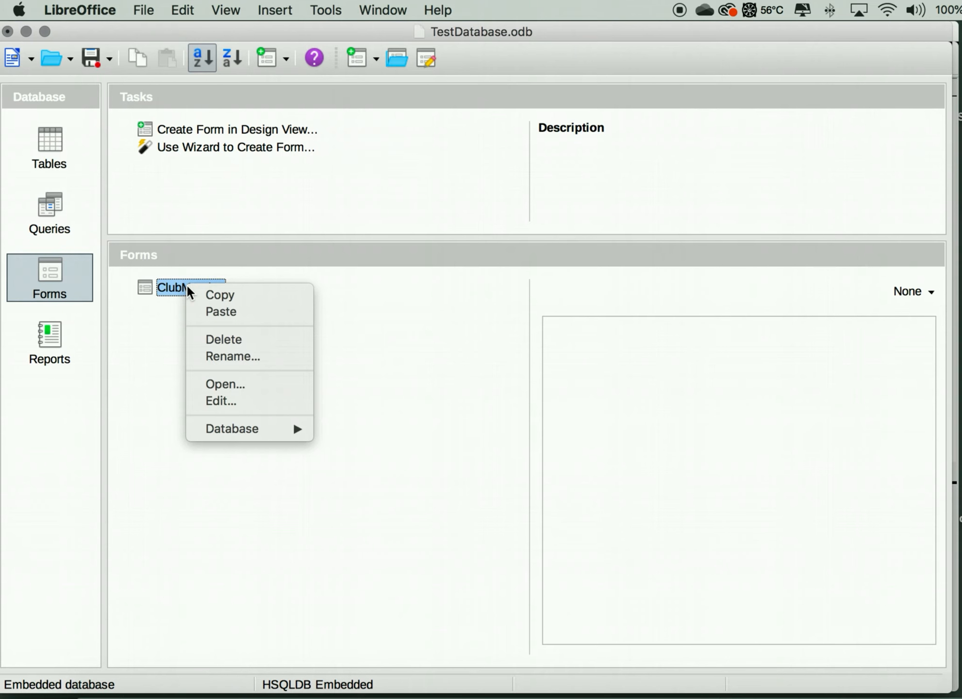
left_click(243, 400)
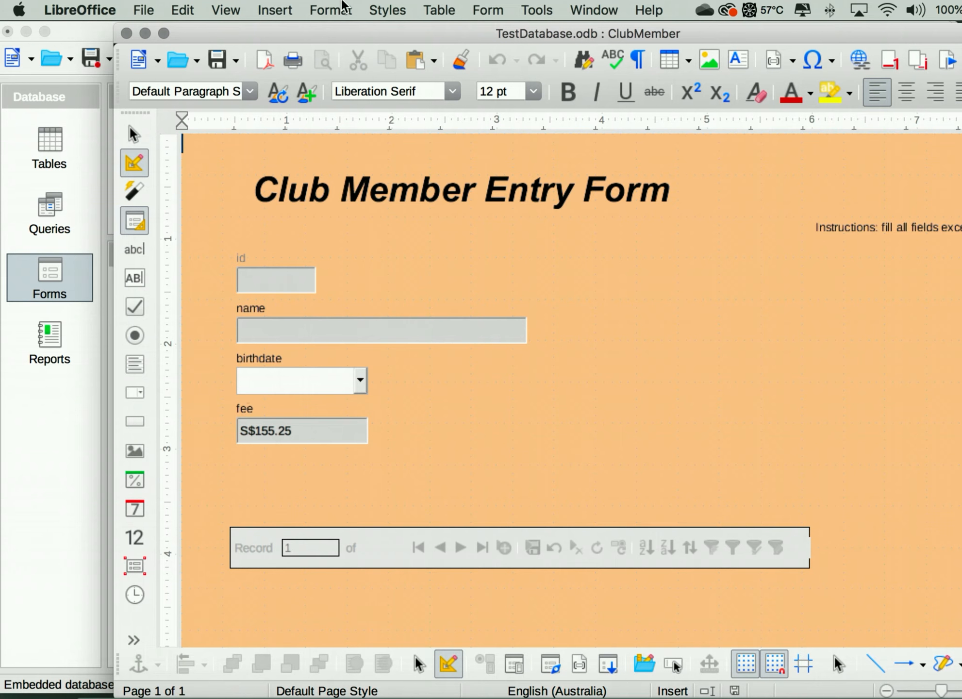
left_click_drag(337, 30, 230, 28)
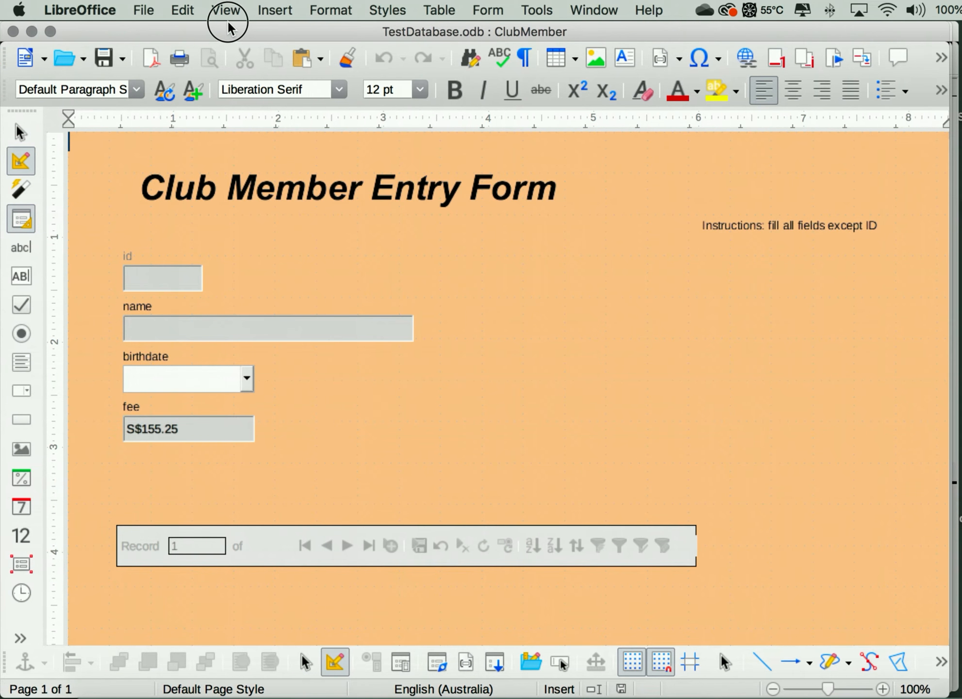
left_click(13, 31)
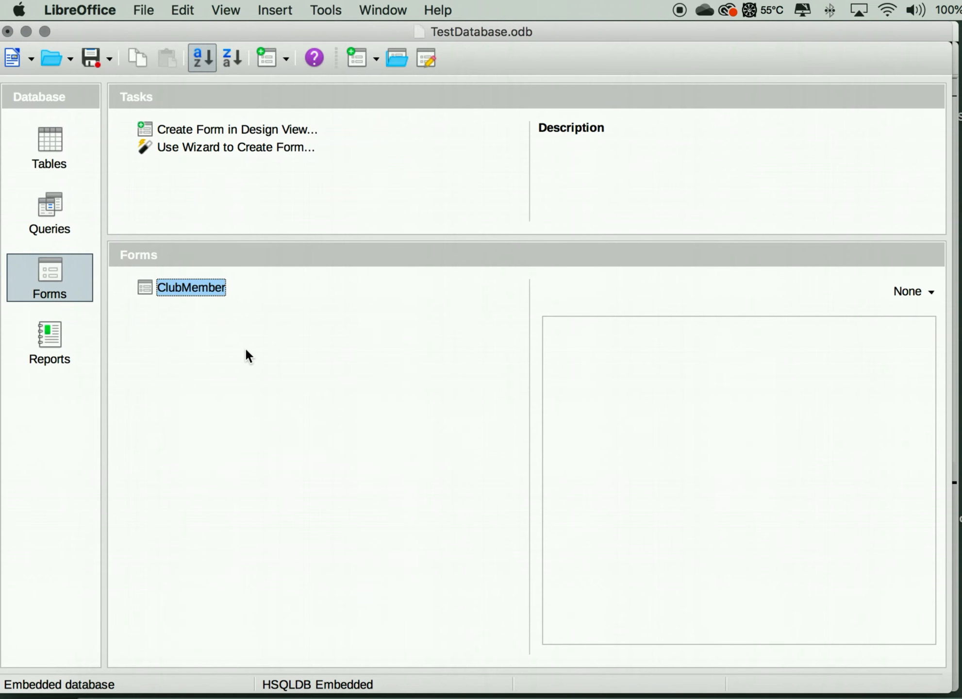
- Open the ClubMember form for data entry and move from the first record to a new blank record
double_click(203, 291)
left_click_drag(221, 31, 96, 22)
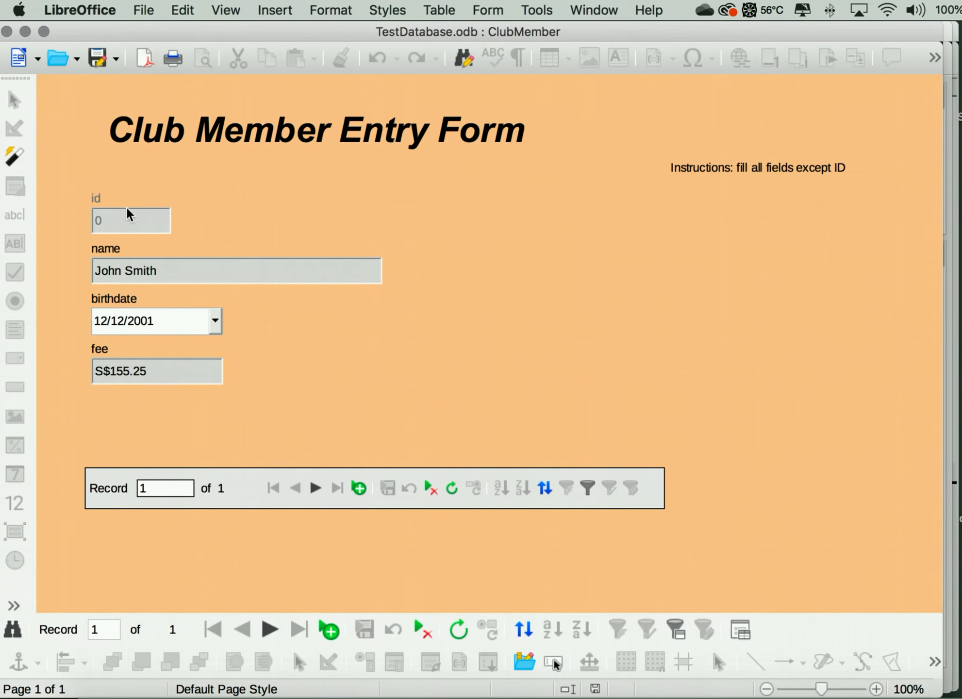
left_click(315, 489)
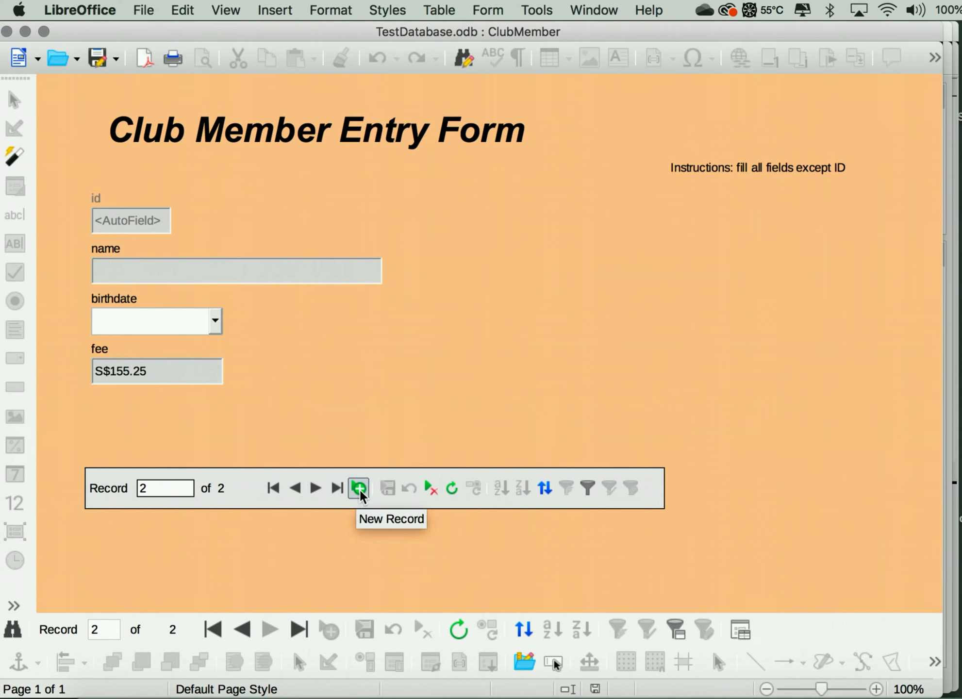
- Enter the member's full name in the blank second record and choose the date of birth from the birthdate calendar
left_click(133, 273)
type("Sam")
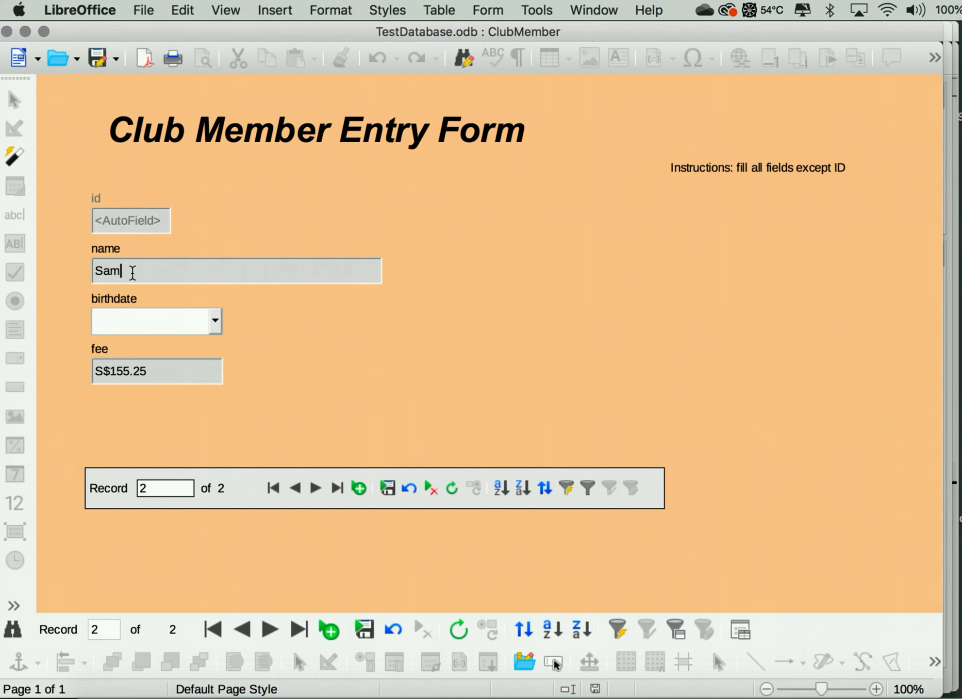
type(" Smith")
left_click(214, 322)
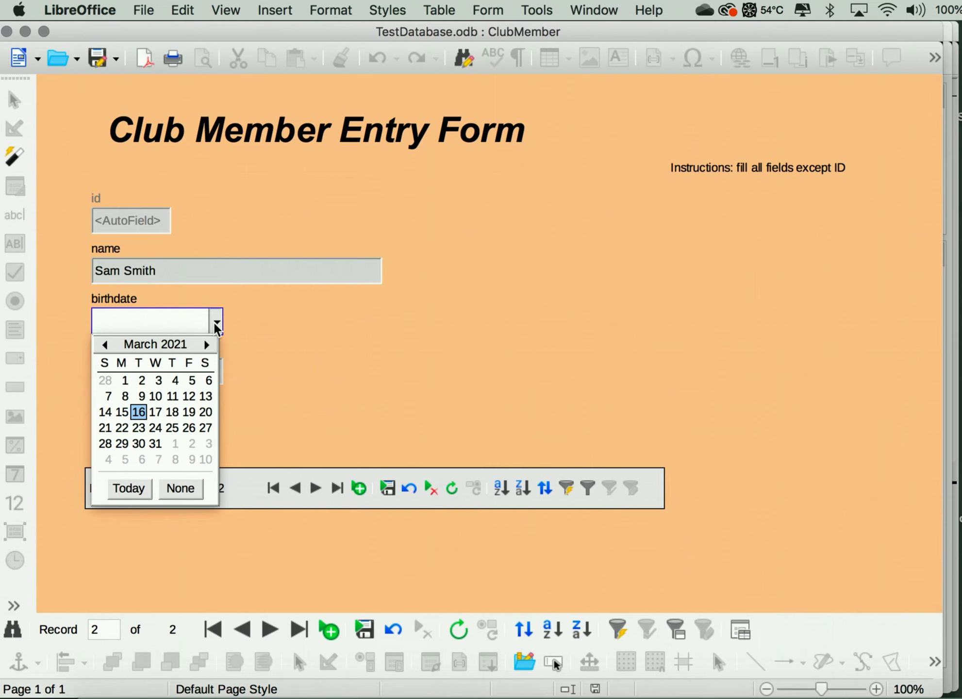
left_click(106, 345)
left_click(106, 344)
left_click(105, 344)
left_click(106, 345)
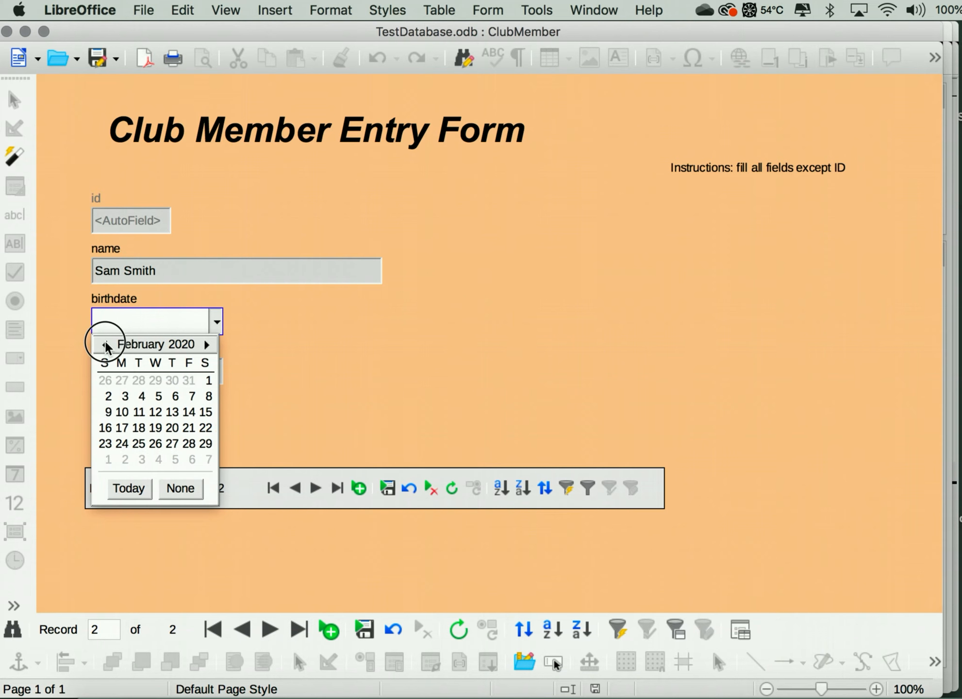
left_click_drag(105, 345, 106, 345)
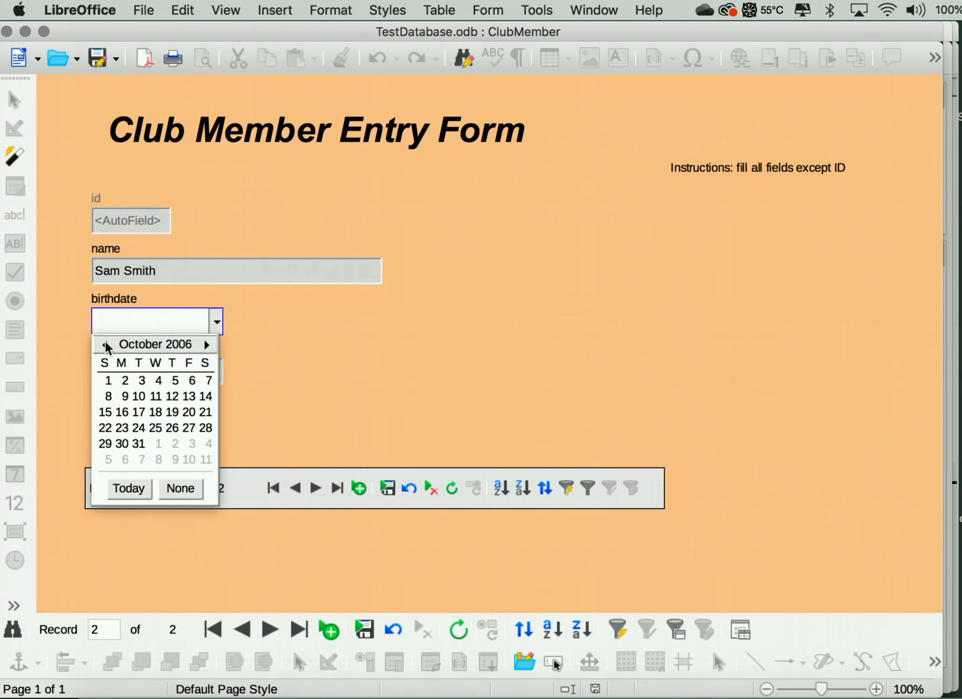
left_click(141, 396)
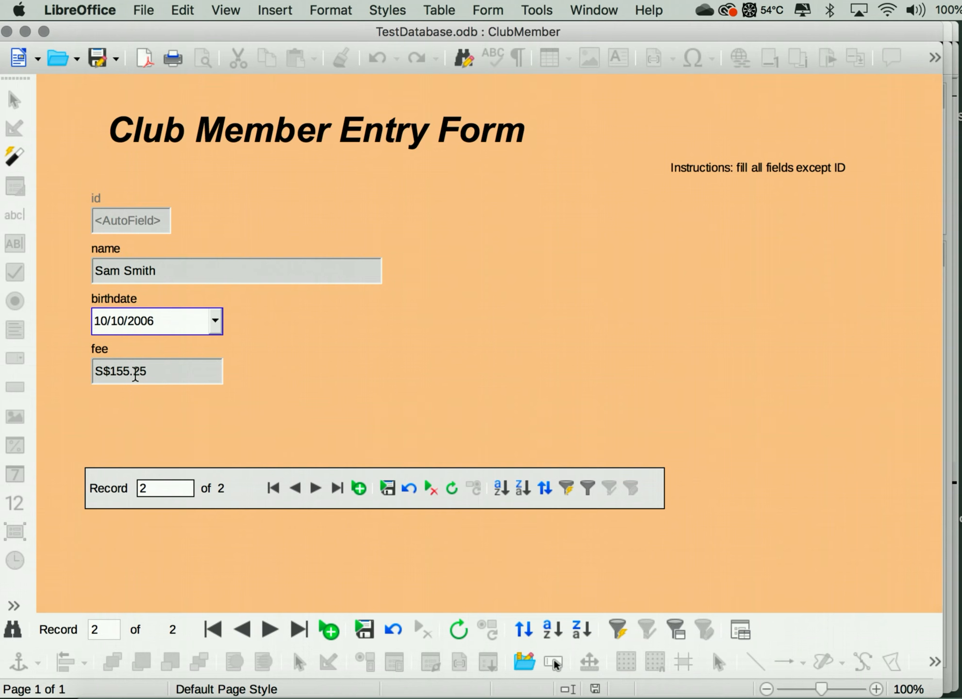
- Set the second record's fee to S$250.25 and save the record
left_click(121, 371)
key("BackSpace")
key("BackSpace")
key("BackSpace")
type("250")
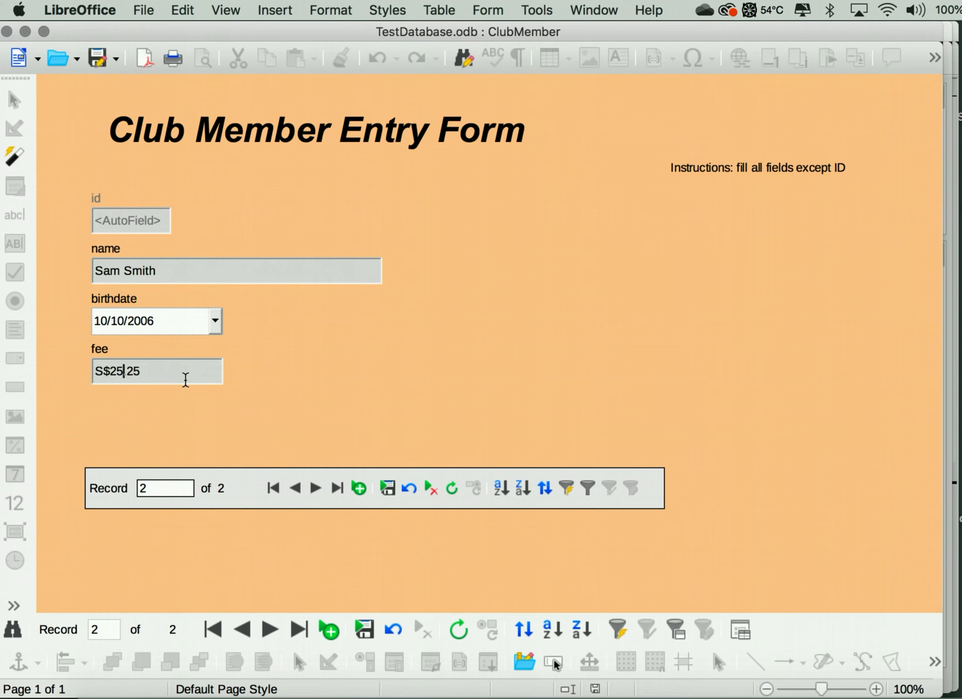
left_click(170, 377)
left_click(319, 388)
left_click(389, 492)
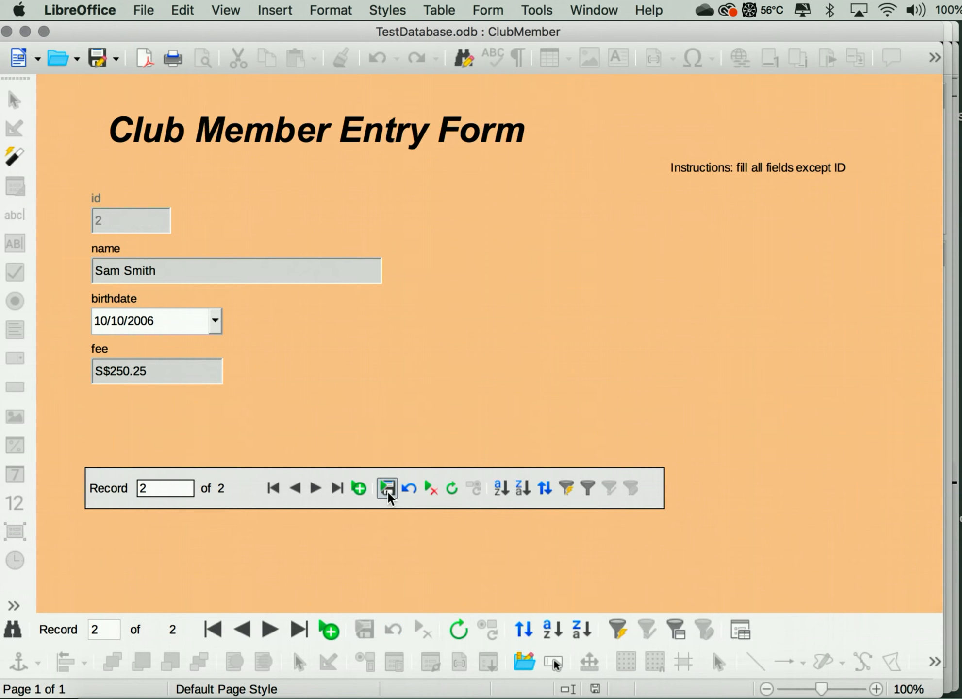
- Go back to the first record and forward again, and start a new blank third record
left_click(300, 489)
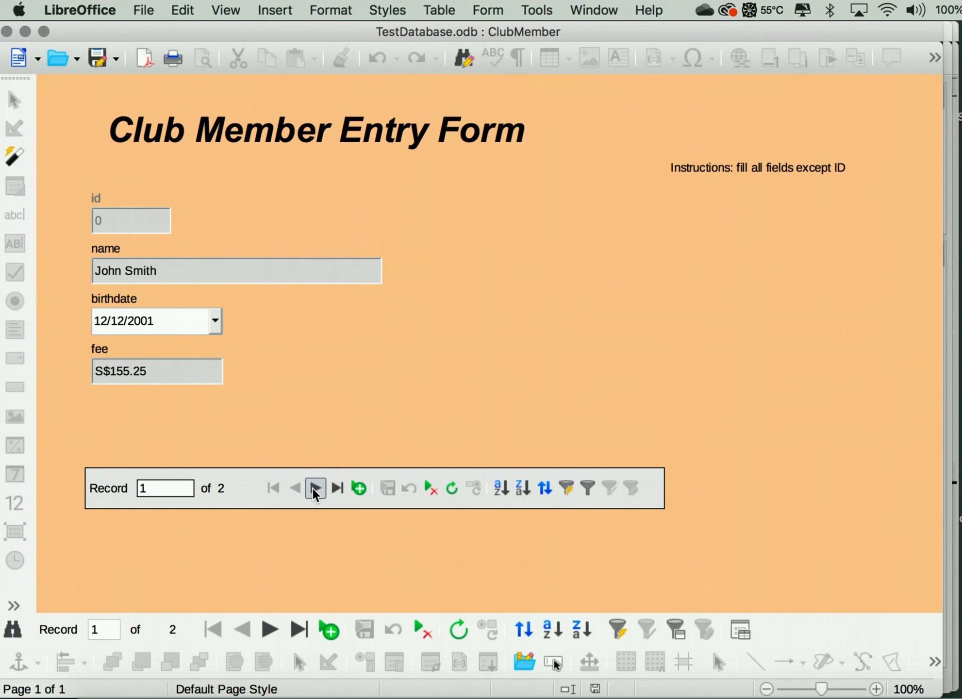
left_click(313, 487)
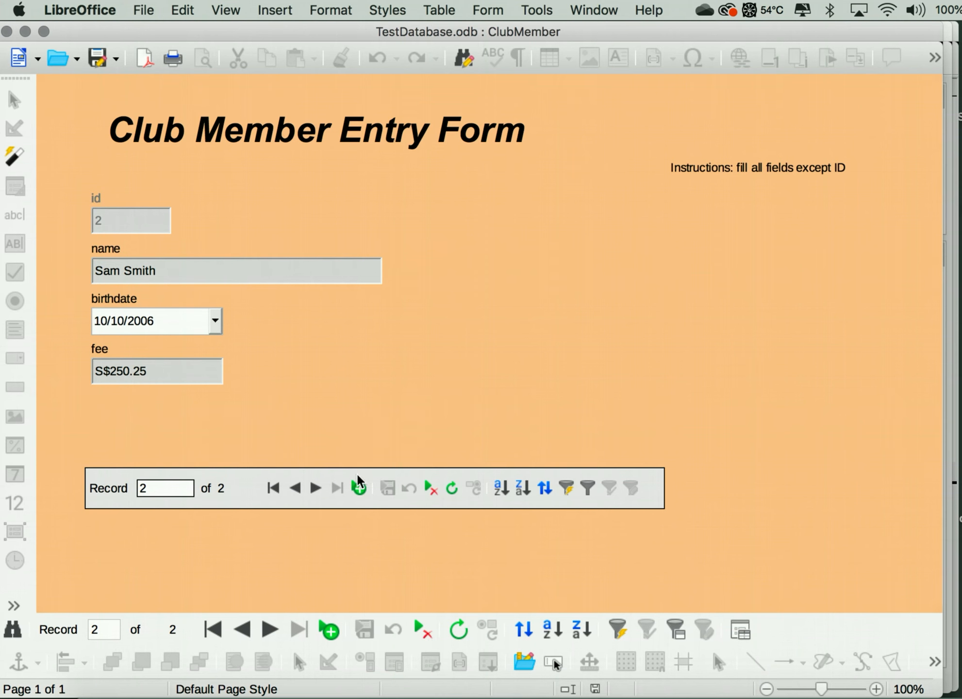
left_click(358, 487)
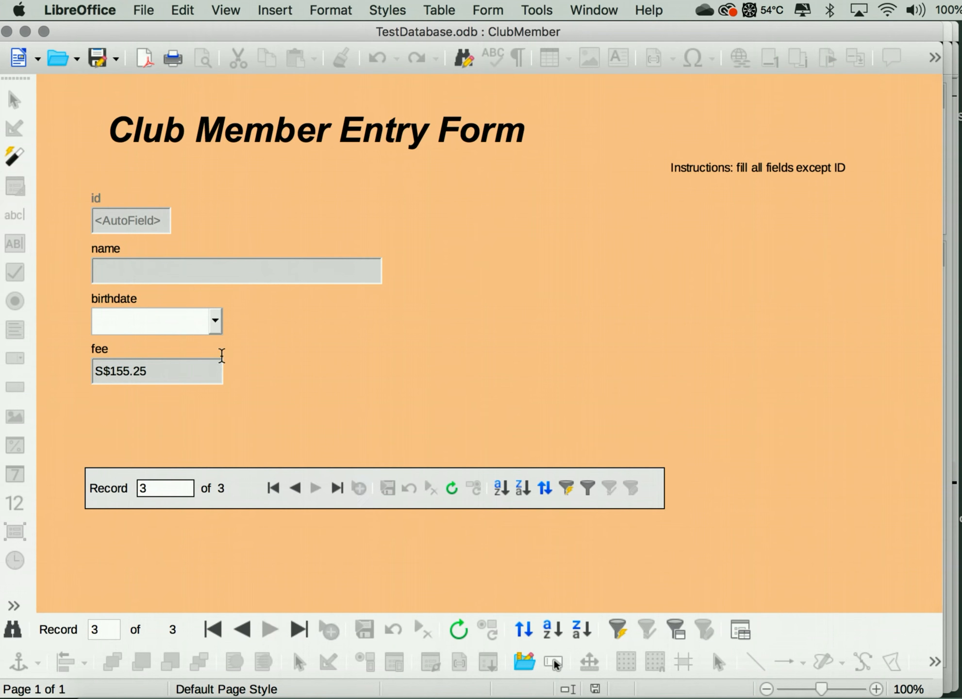
- Fill in the third member's full name and a date of birth chosen from the birthdate calendar, and save the record
left_click(223, 272)
type("Ann")
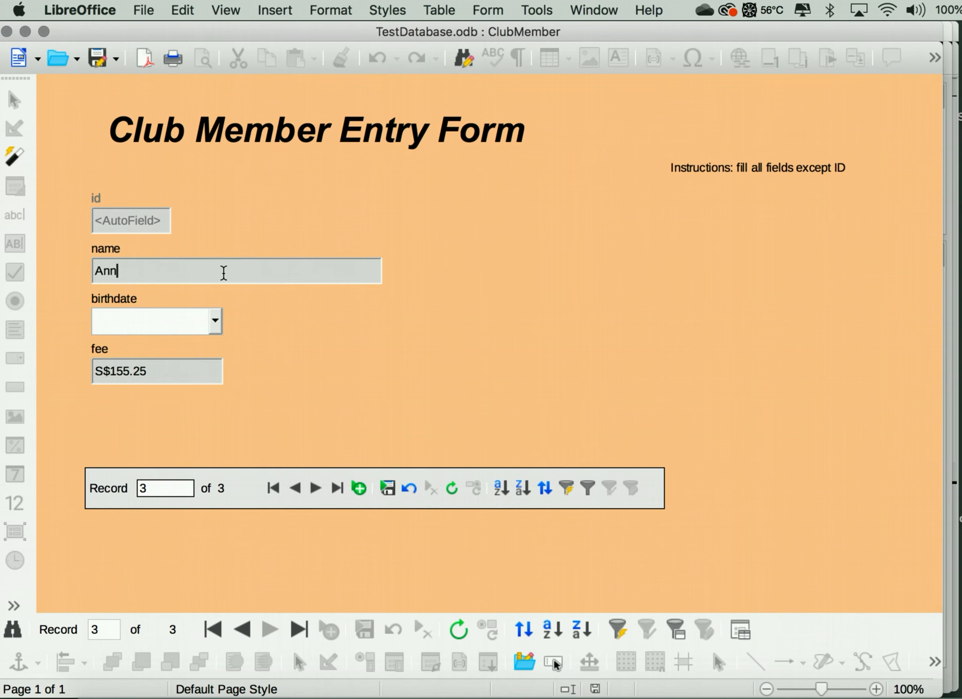
type("e Smith")
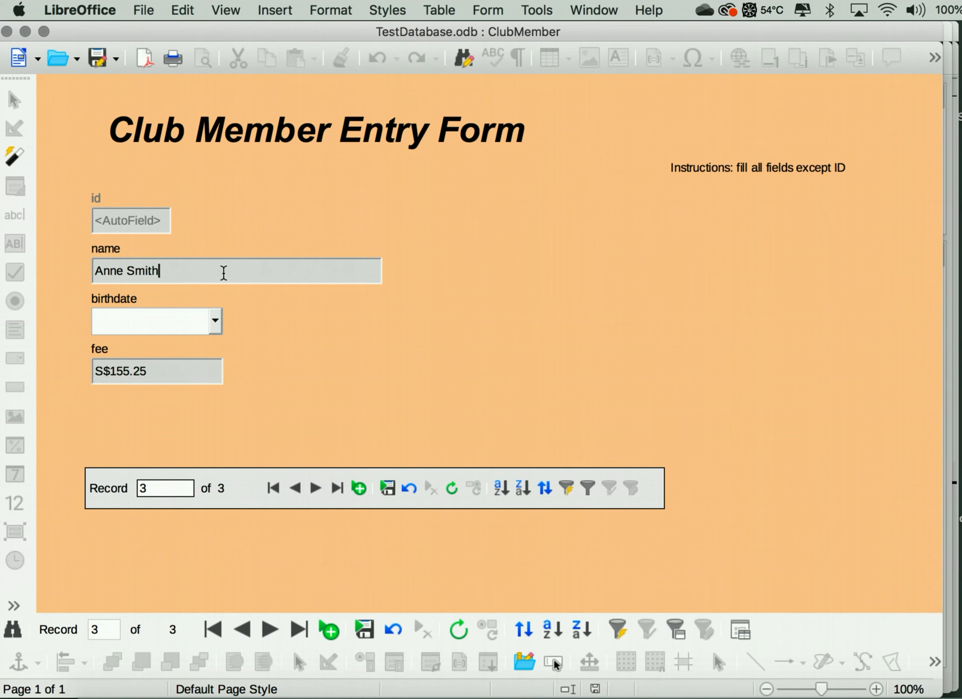
left_click(217, 322)
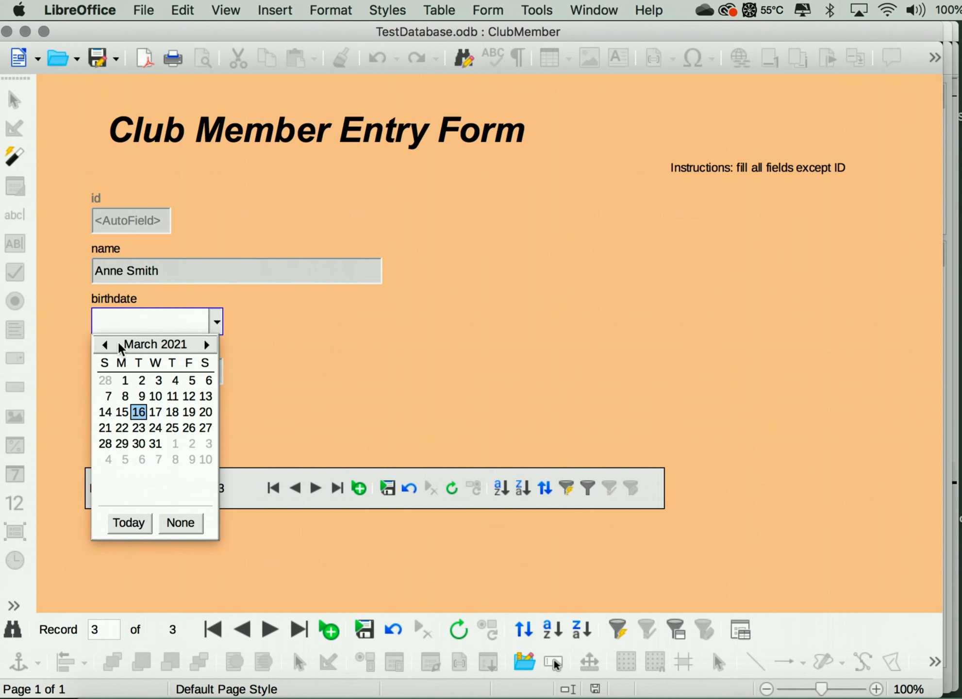
left_click(164, 346)
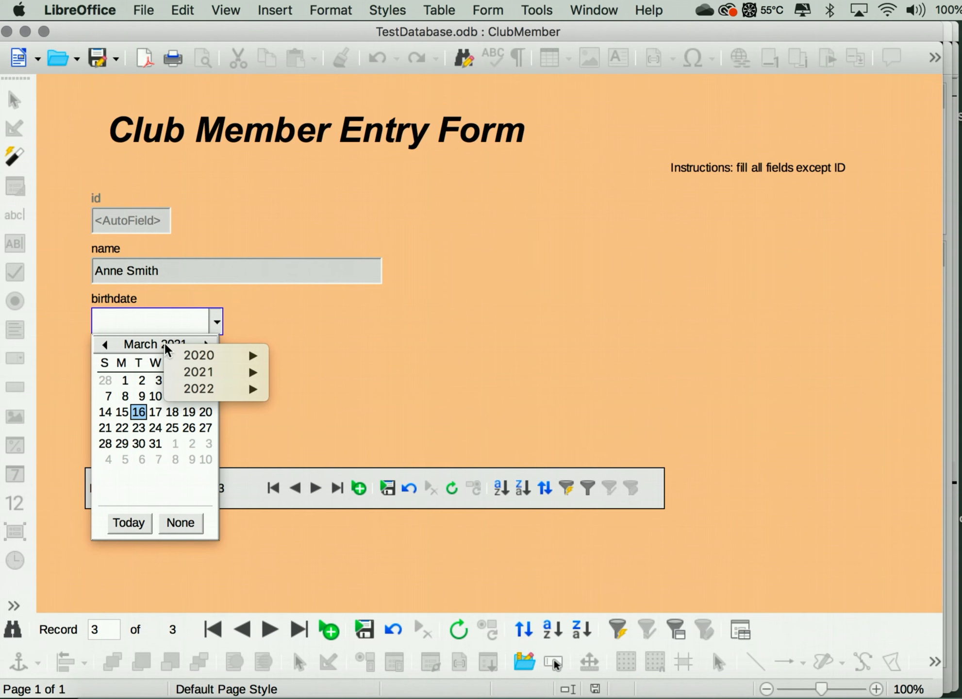
mouse_move(204, 356)
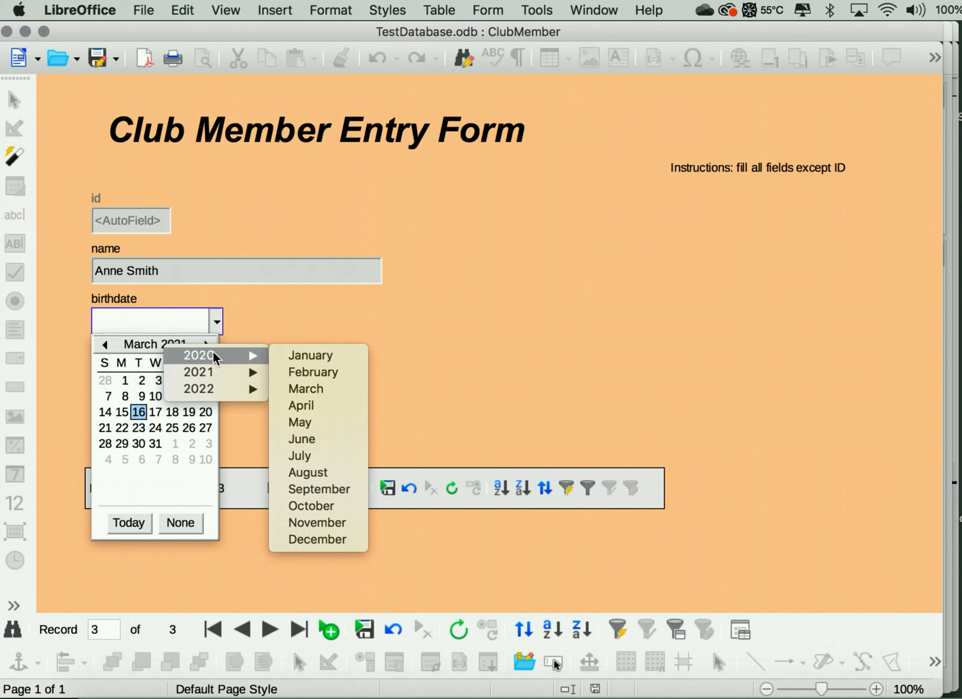
left_click(138, 342)
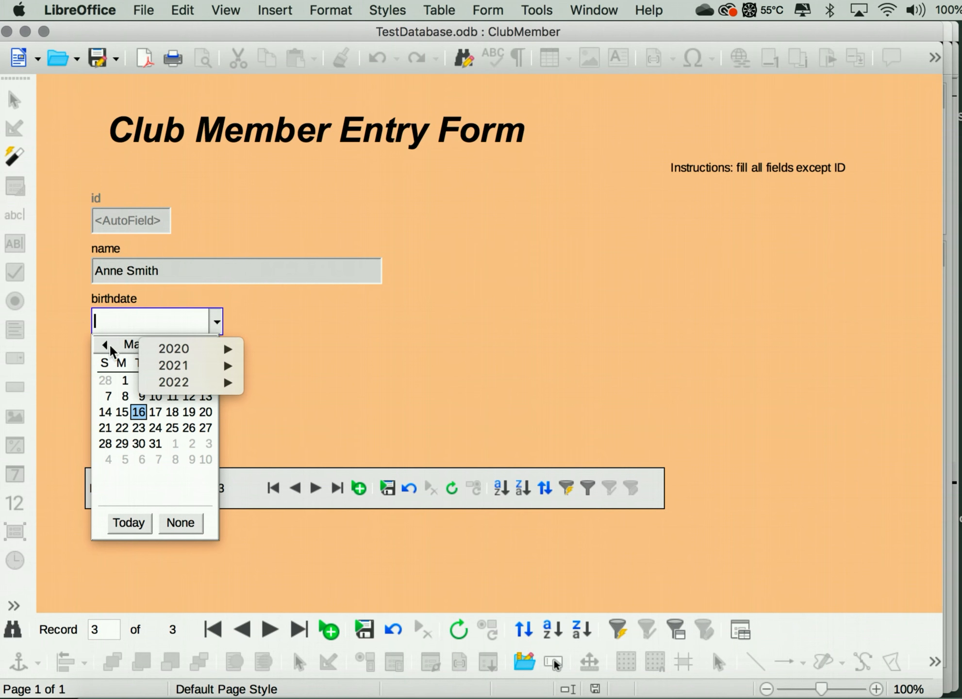
left_click(108, 343)
left_click(105, 345)
left_click_drag(105, 344, 105, 344)
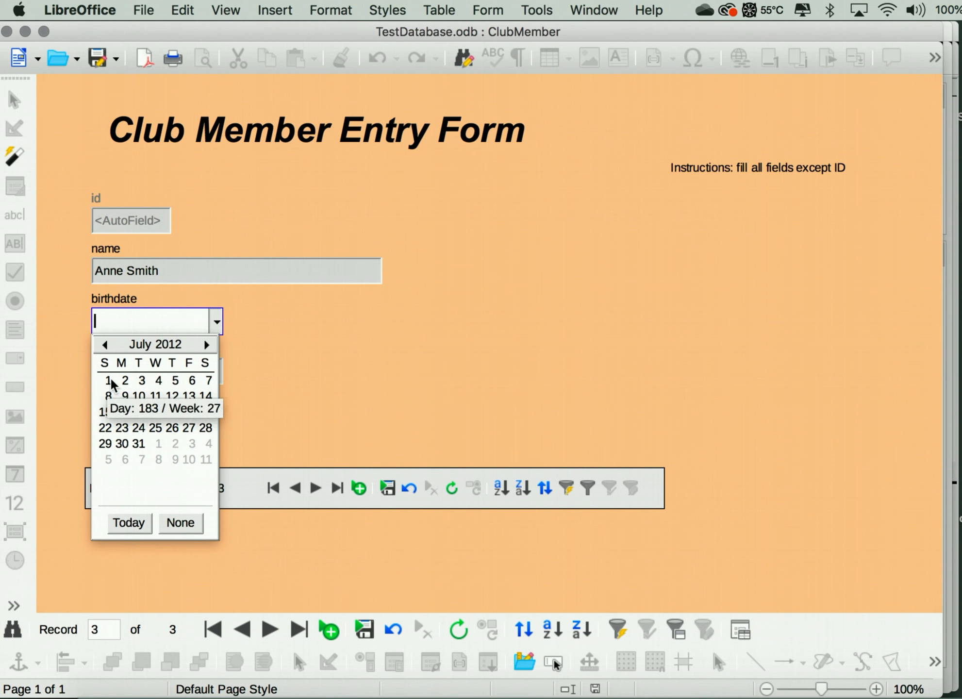
left_click(122, 444)
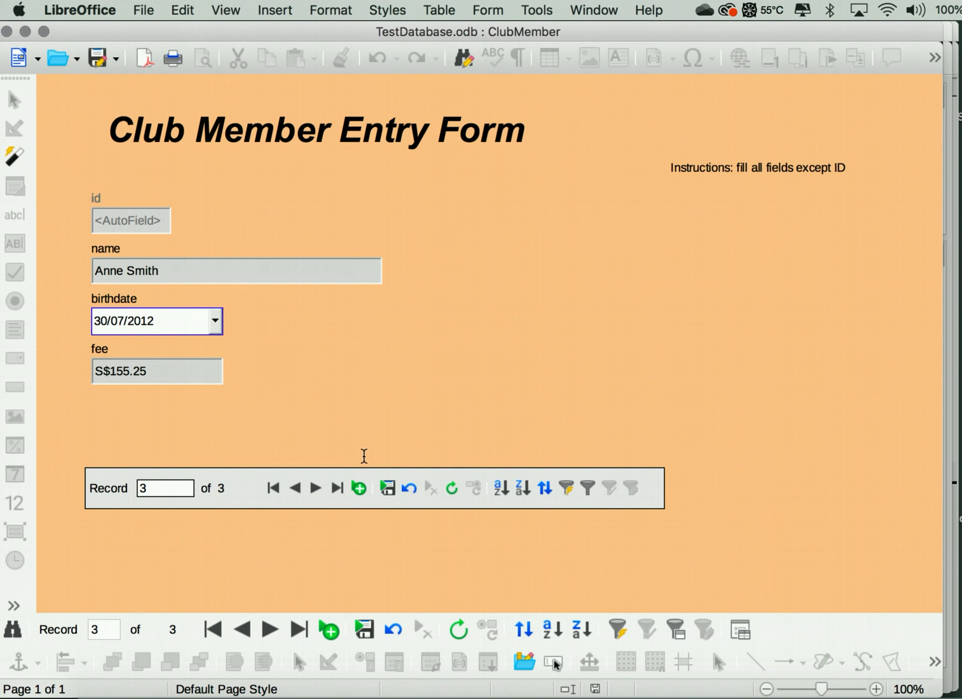
left_click(388, 488)
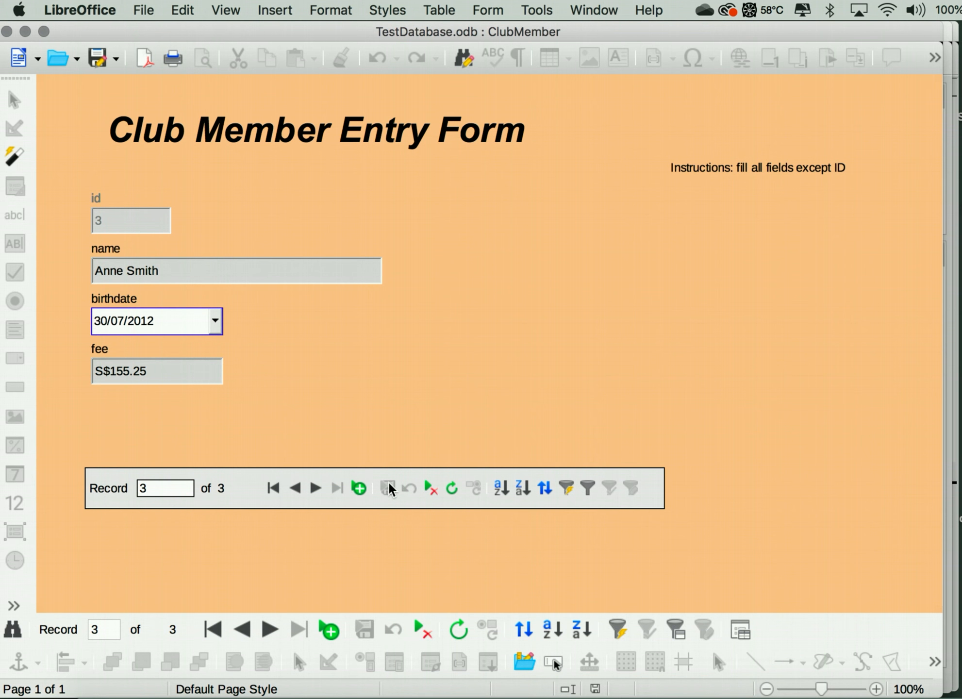
- Sort the records in ascending order by birthdate, and re-sort them in ascending order by name
left_click(504, 487)
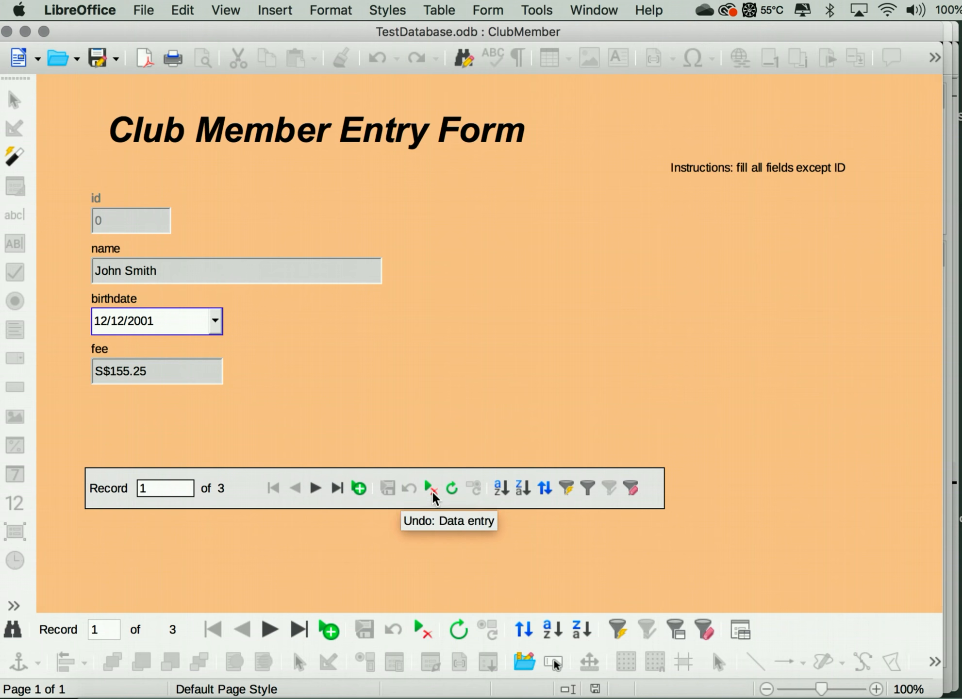
left_click(501, 488)
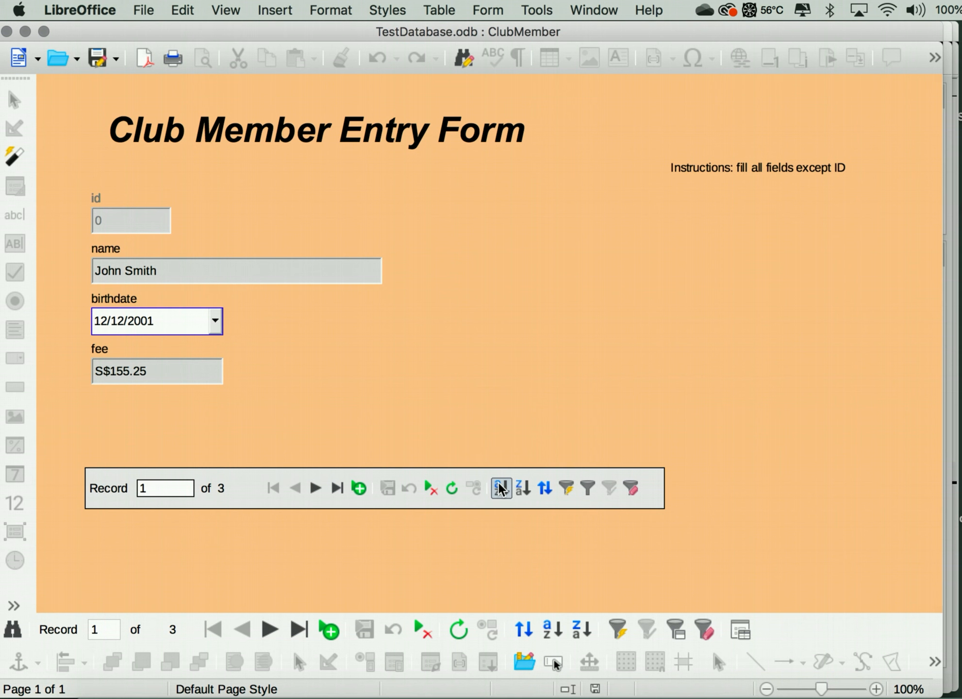
left_click(190, 267)
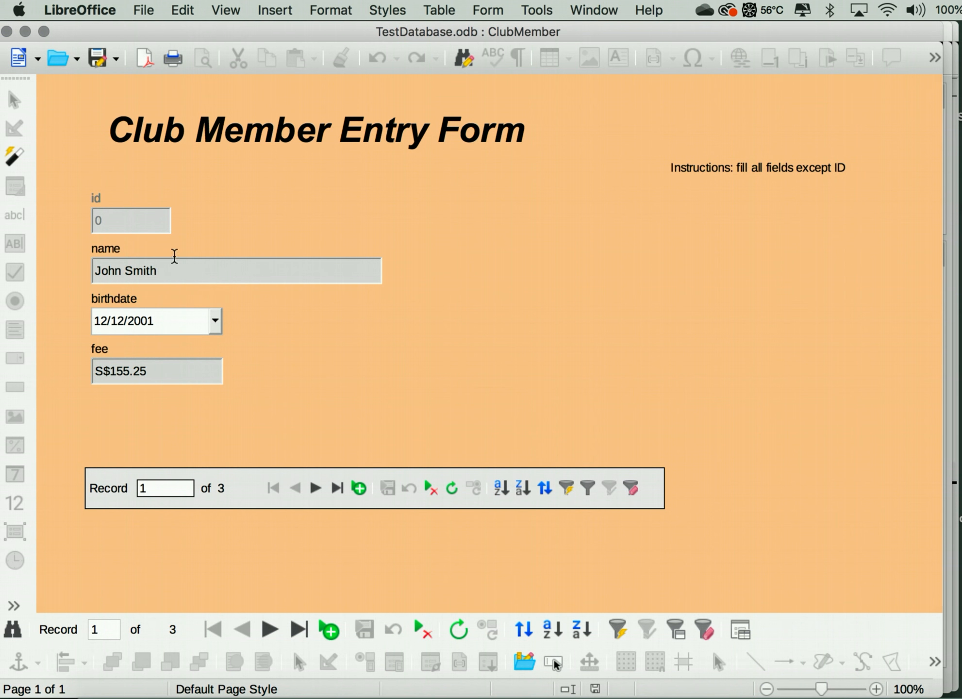
left_click(502, 488)
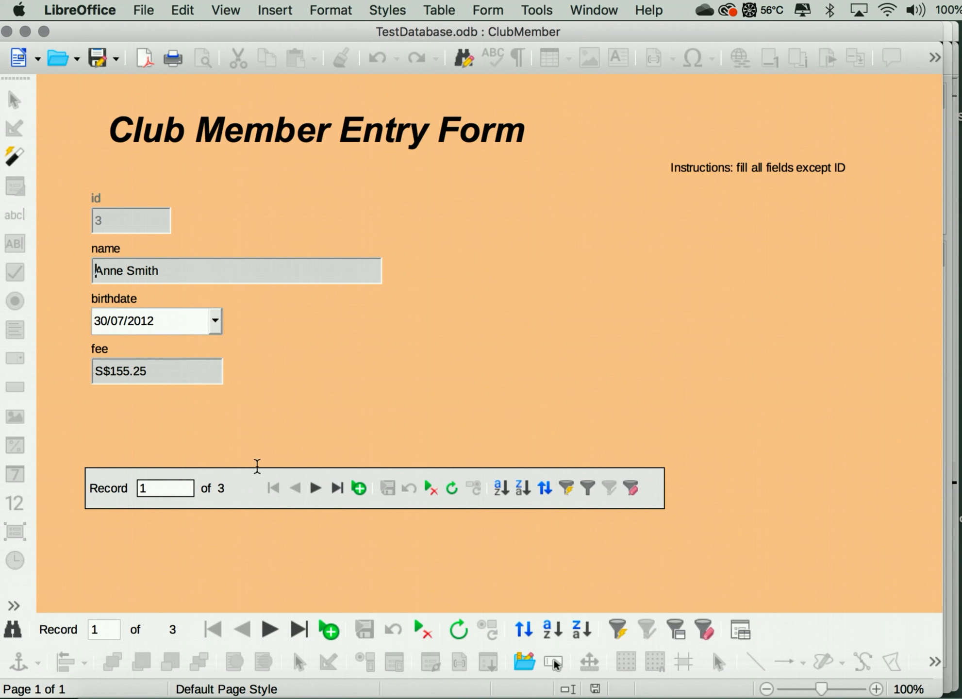
left_click(96, 57)
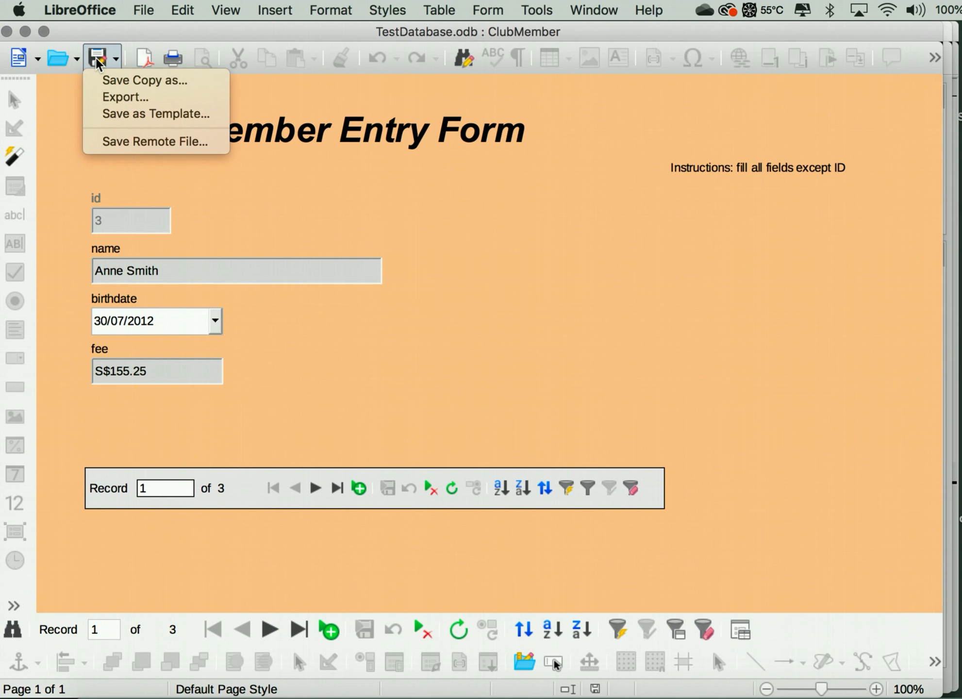
left_click(108, 30)
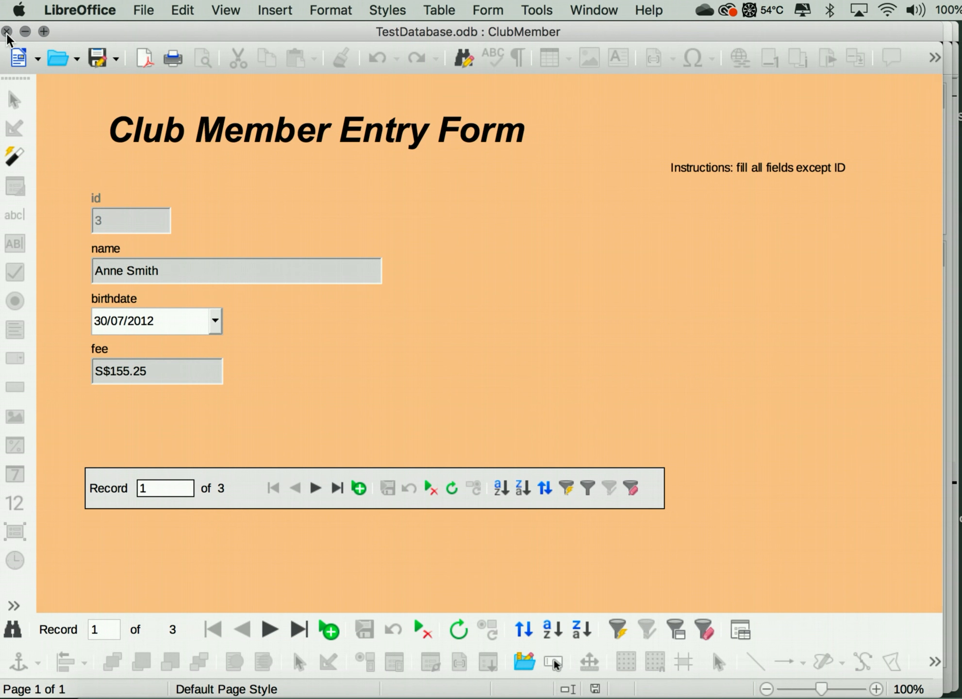